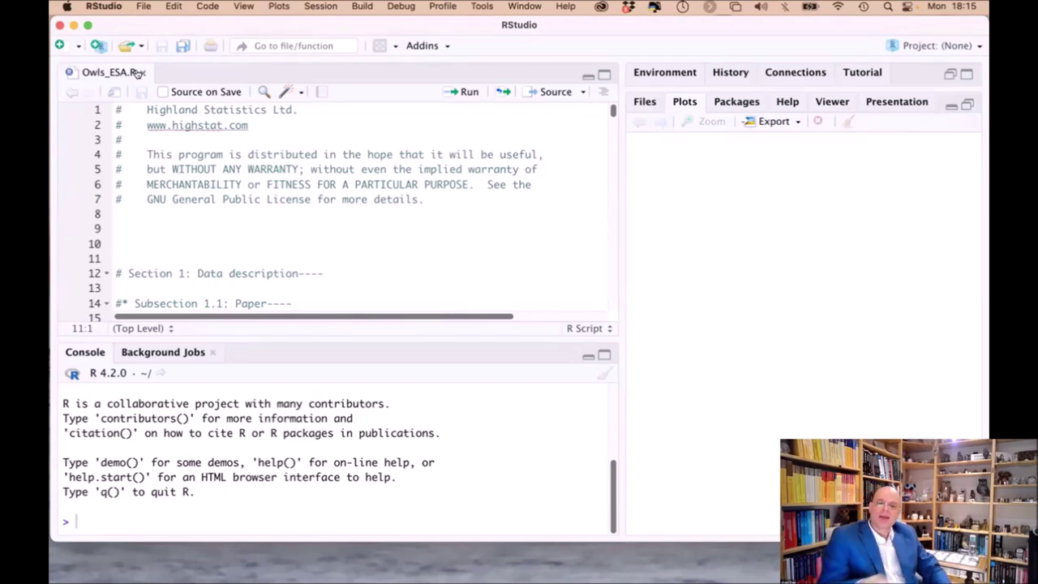
- Expand the script editor to the full height of its column at the paper references in Subsection 1.1
{"action": "scroll", "coordinate": [234, 177], "scroll_direction": "down", "scroll_amount": 5}
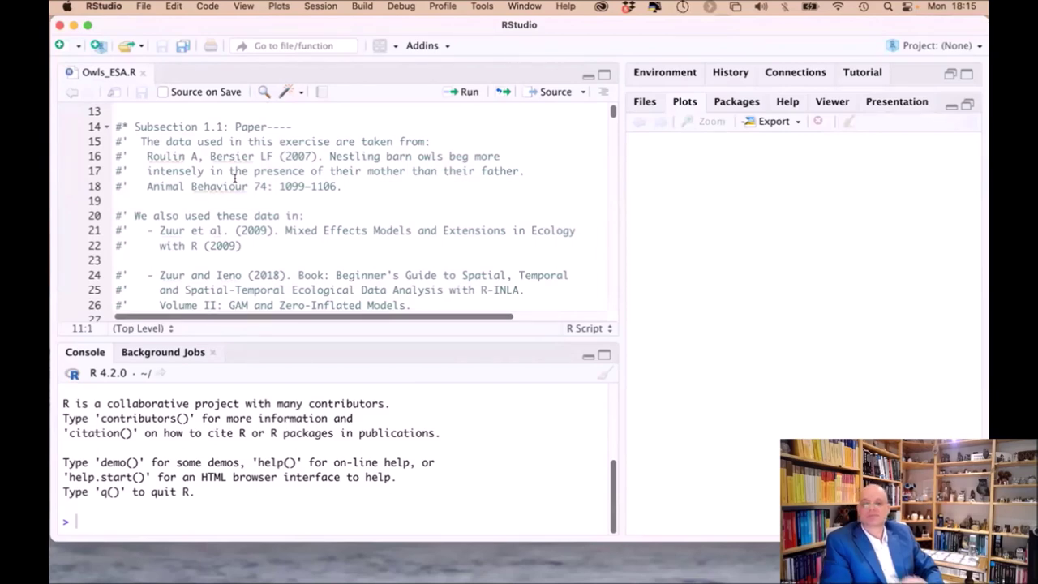
{"action": "scroll", "coordinate": [235, 177], "scroll_direction": "down", "scroll_amount": 1}
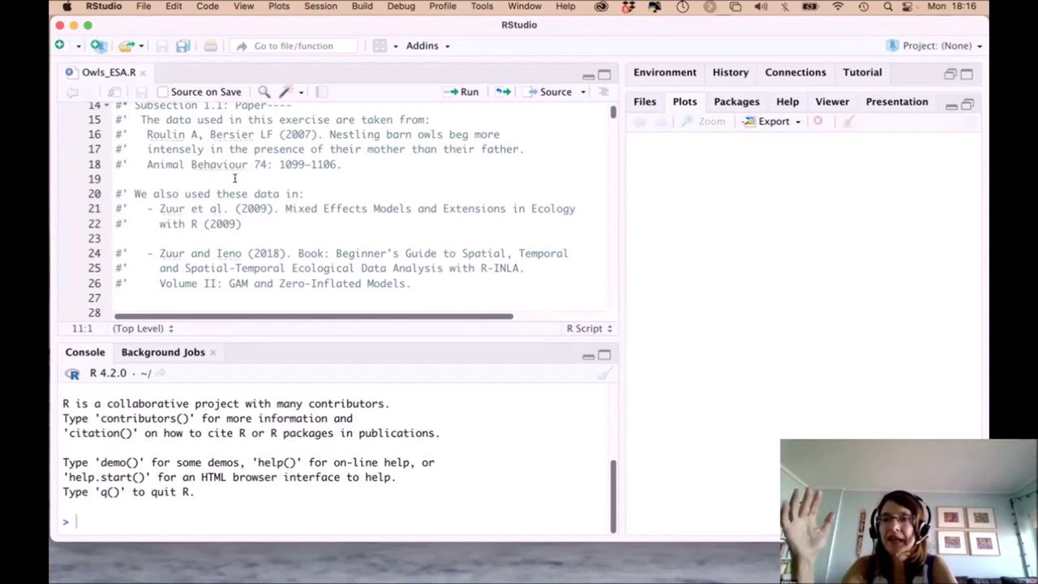
{"action": "scroll", "coordinate": [235, 178], "scroll_direction": "down", "scroll_amount": 1}
{"action": "scroll", "coordinate": [234, 178], "scroll_direction": "down", "scroll_amount": 1}
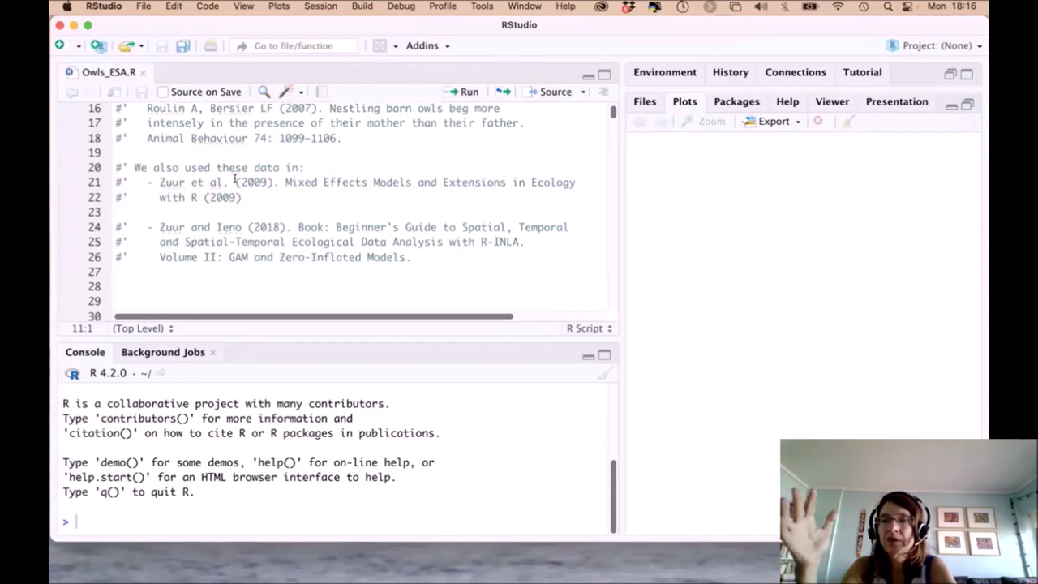
{"action": "left_click", "coordinate": [605, 74]}
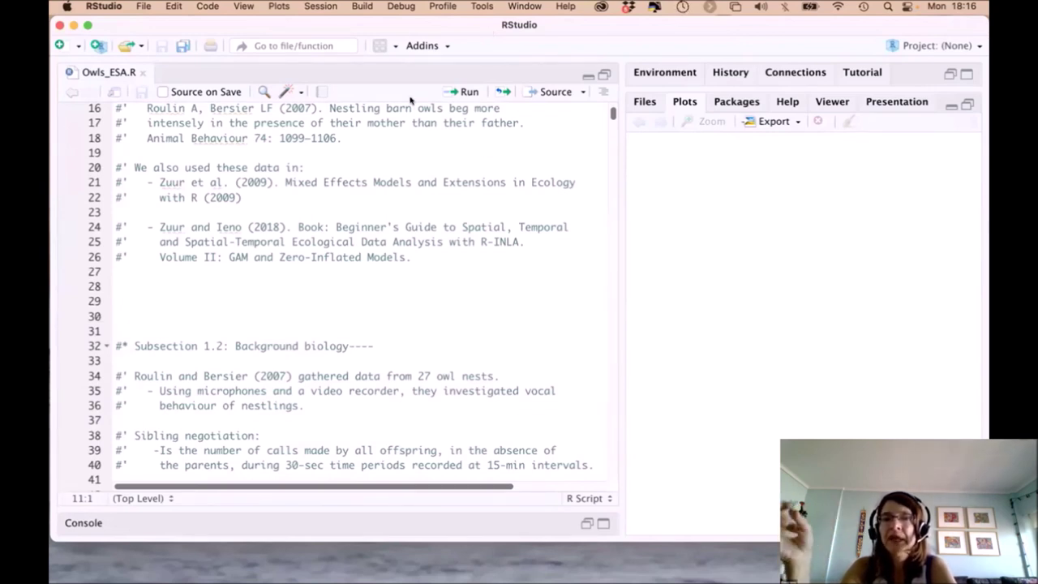
- Examine the script's notes on background biology, the field study setup and the underlying questions in Subsections 1.2 to 1.4
{"action": "left_click", "coordinate": [401, 212]}
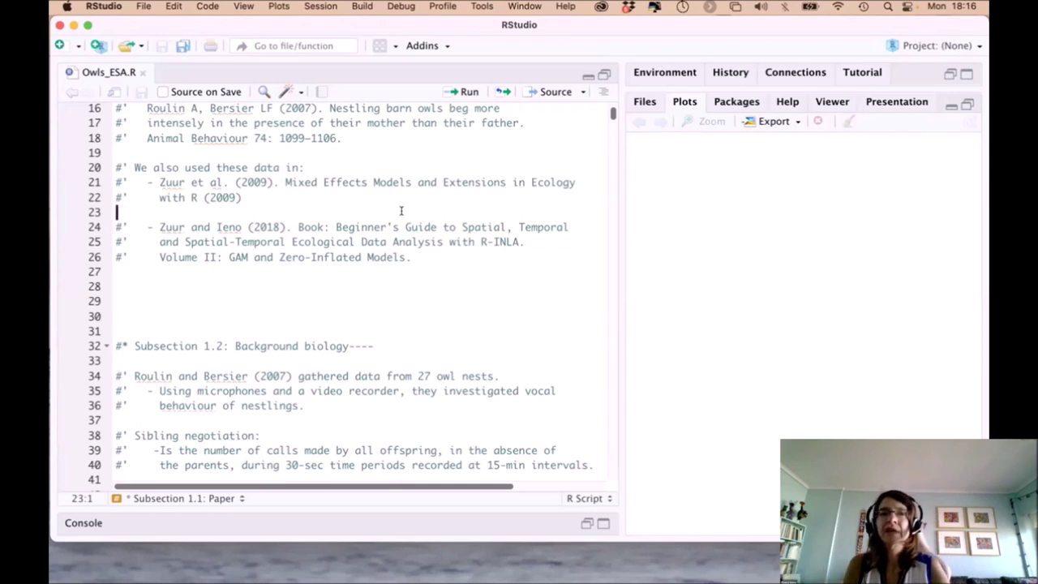
{"action": "scroll", "coordinate": [401, 211], "scroll_direction": "down", "scroll_amount": 5}
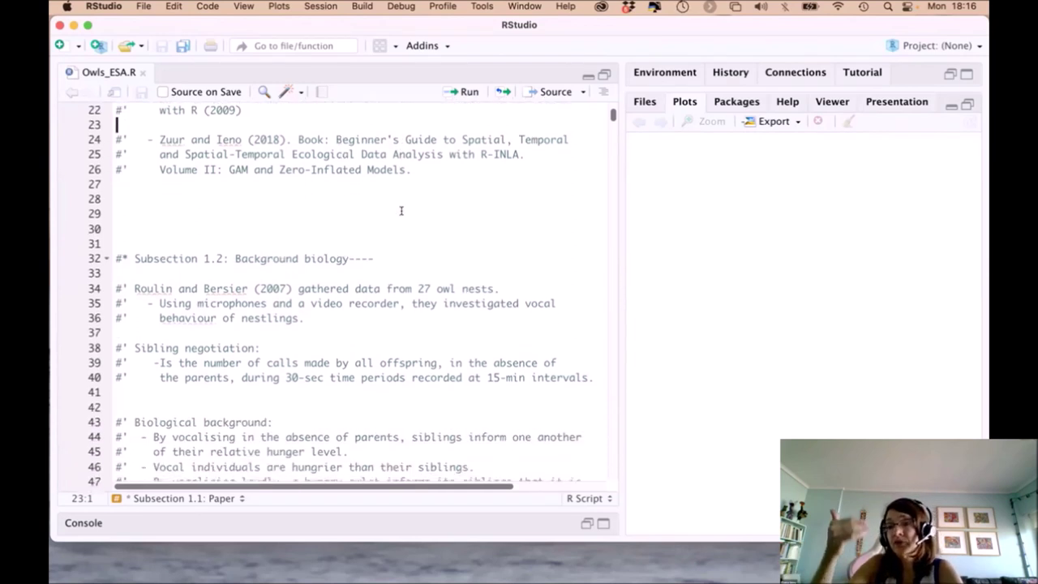
{"action": "scroll", "coordinate": [400, 211], "scroll_direction": "down", "scroll_amount": 5}
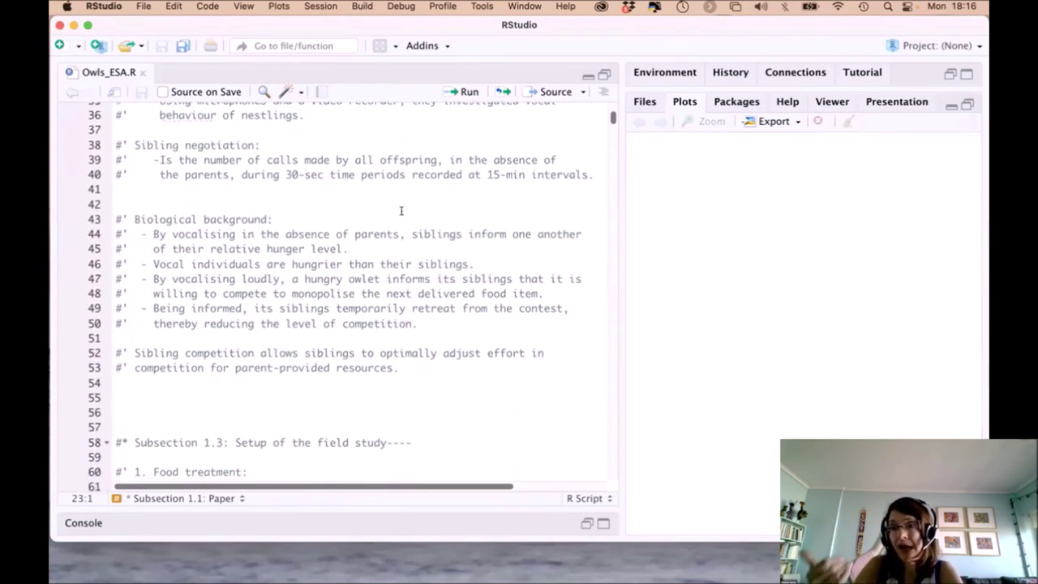
{"action": "scroll", "coordinate": [400, 211], "scroll_direction": "down", "scroll_amount": 3}
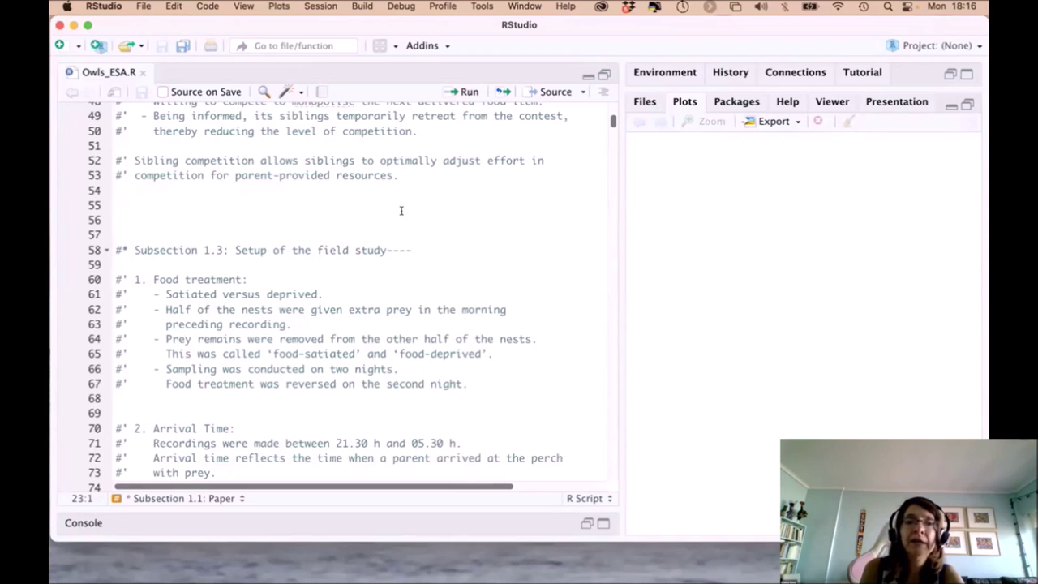
{"action": "scroll", "coordinate": [401, 211], "scroll_direction": "down", "scroll_amount": 3}
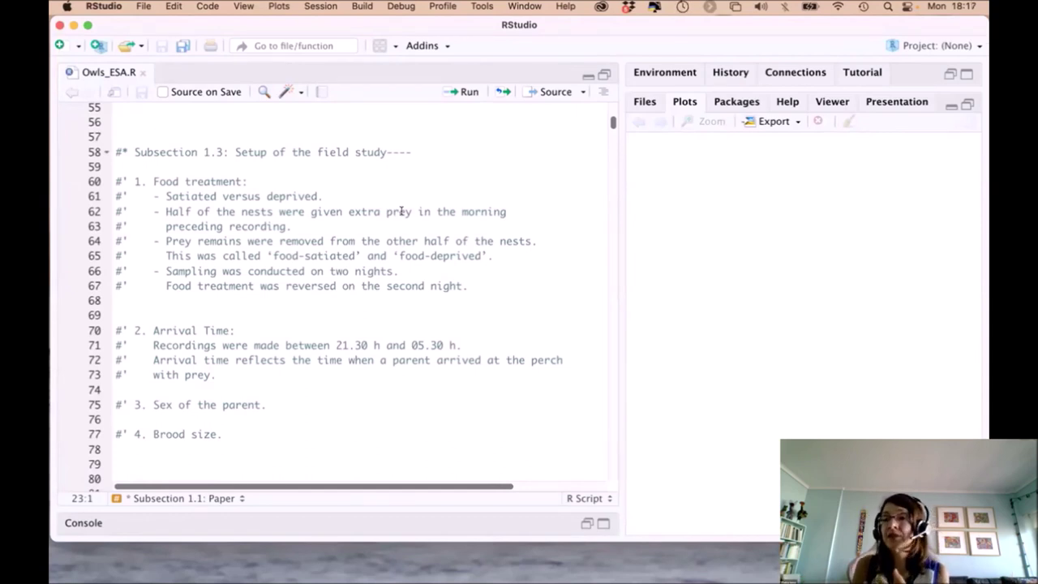
{"action": "scroll", "coordinate": [401, 211], "scroll_direction": "down", "scroll_amount": 4}
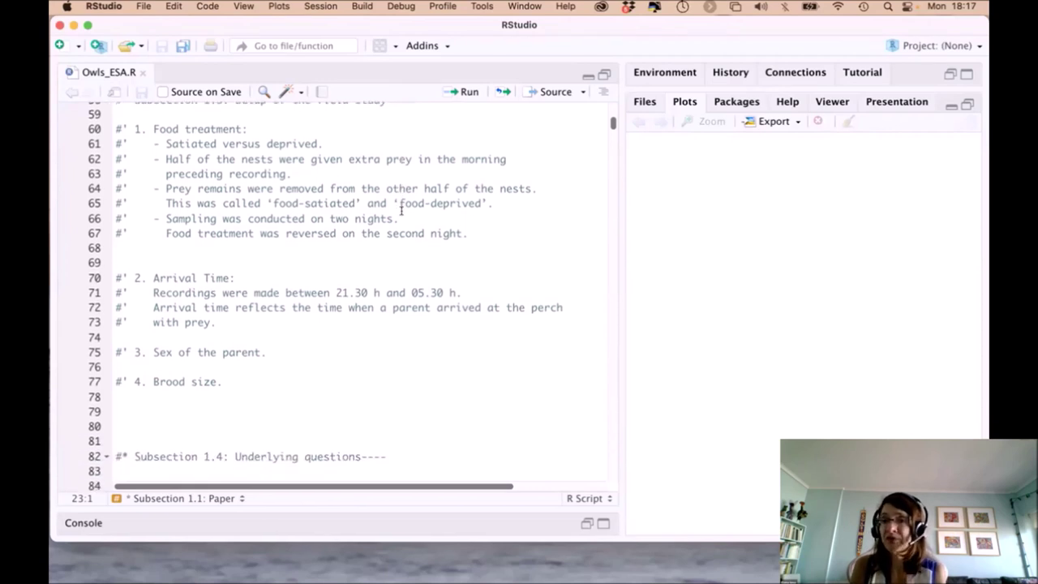
{"action": "scroll", "coordinate": [400, 211], "scroll_direction": "down", "scroll_amount": 4}
{"action": "scroll", "coordinate": [400, 211], "scroll_direction": "down", "scroll_amount": 1}
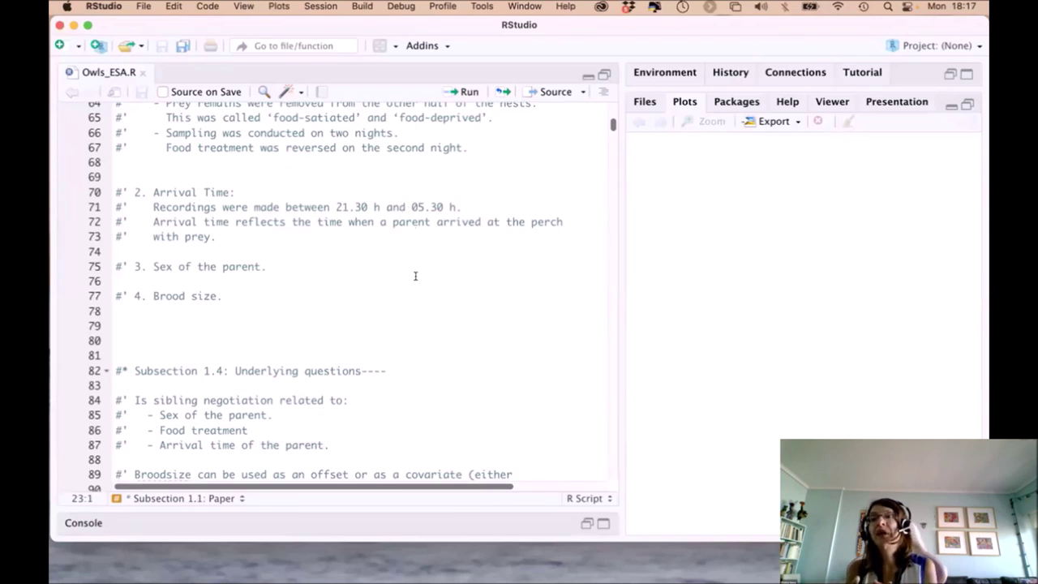
{"action": "scroll", "coordinate": [415, 276], "scroll_direction": "down", "scroll_amount": 7}
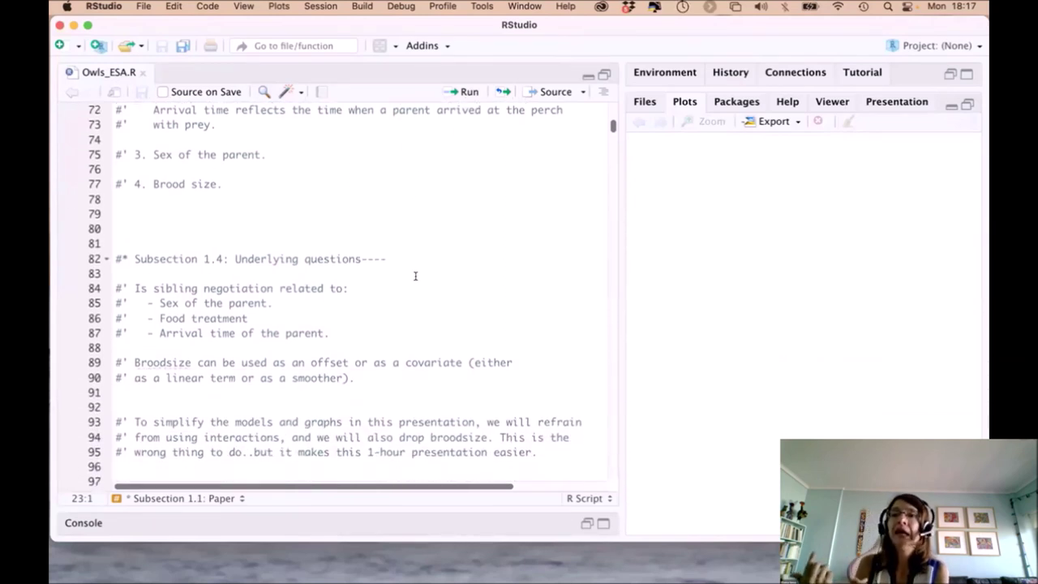
{"action": "scroll", "coordinate": [415, 276], "scroll_direction": "down", "scroll_amount": 1}
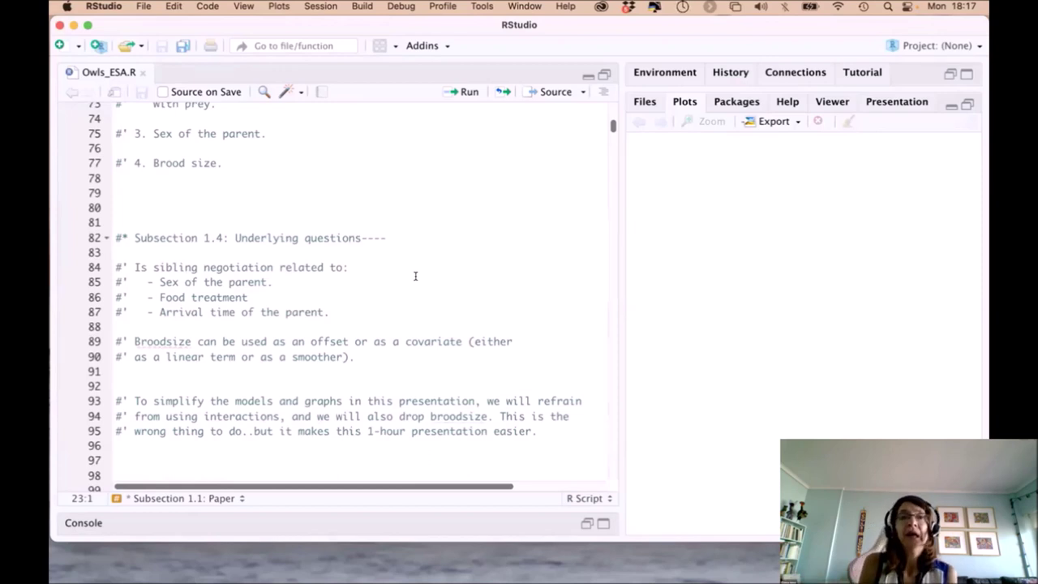
{"action": "scroll", "coordinate": [415, 275], "scroll_direction": "down", "scroll_amount": 5}
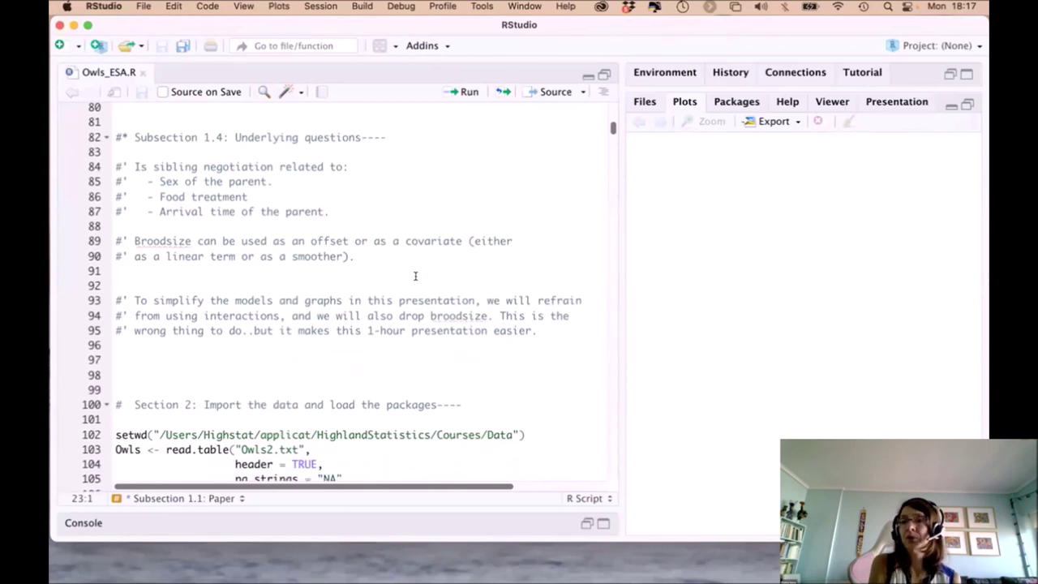
{"action": "scroll", "coordinate": [415, 275], "scroll_direction": "down", "scroll_amount": 1}
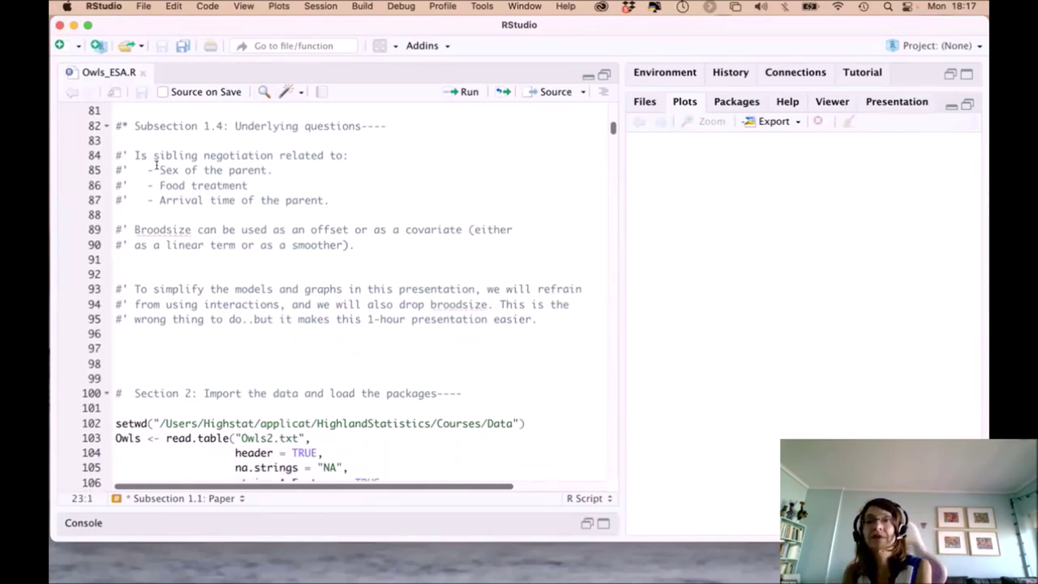
{"action": "scroll", "coordinate": [156, 165], "scroll_direction": "down", "scroll_amount": 1}
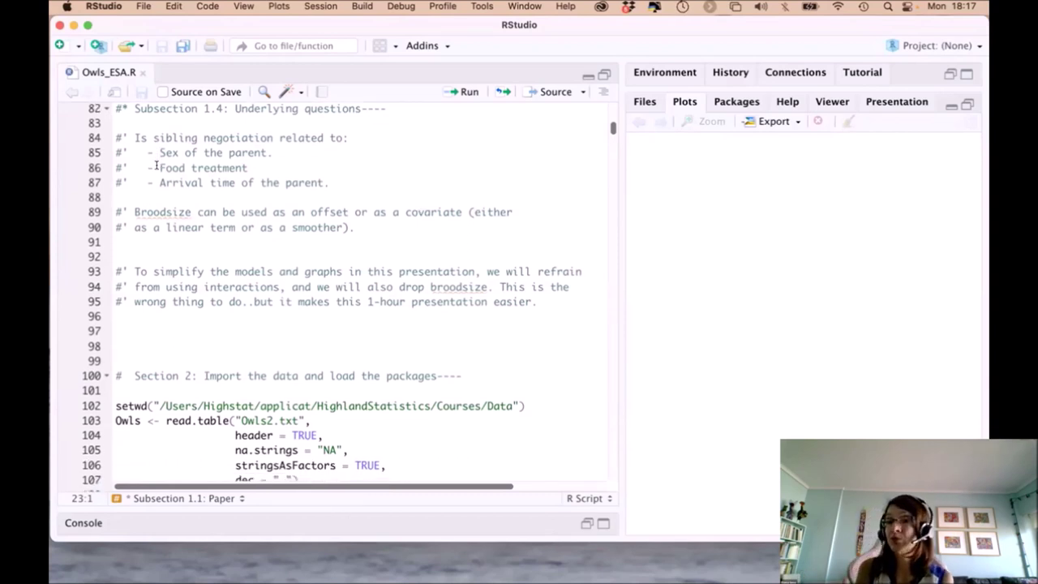
{"action": "scroll", "coordinate": [156, 165], "scroll_direction": "down", "scroll_amount": 1}
{"action": "scroll", "coordinate": [155, 165], "scroll_direction": "down", "scroll_amount": 1}
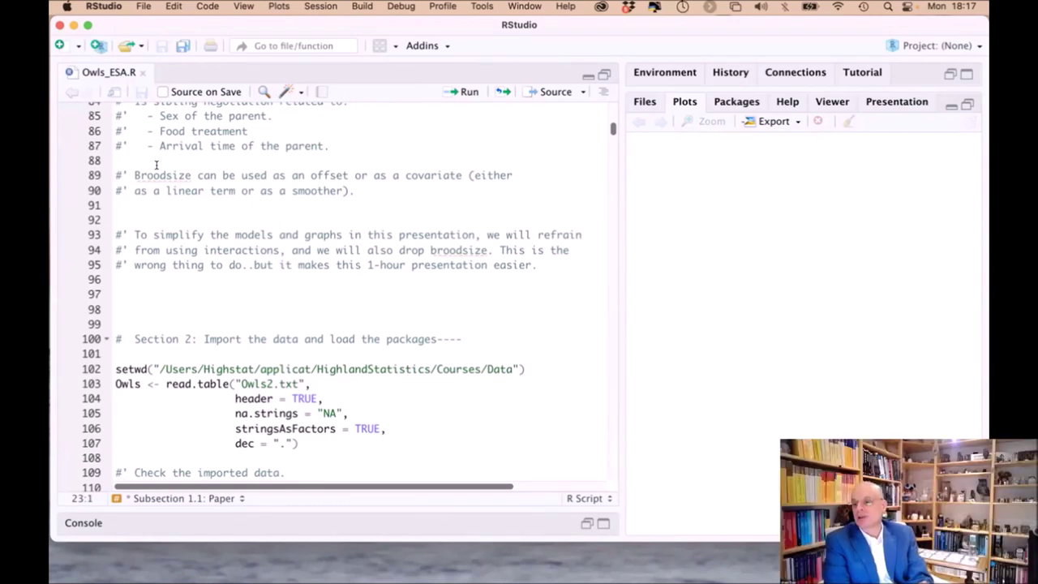
- Run the Section 2 import code that sets the working directory, reads Owls2.txt into Owls, and lists its structure and names
{"action": "scroll", "coordinate": [156, 165], "scroll_direction": "down", "scroll_amount": 5}
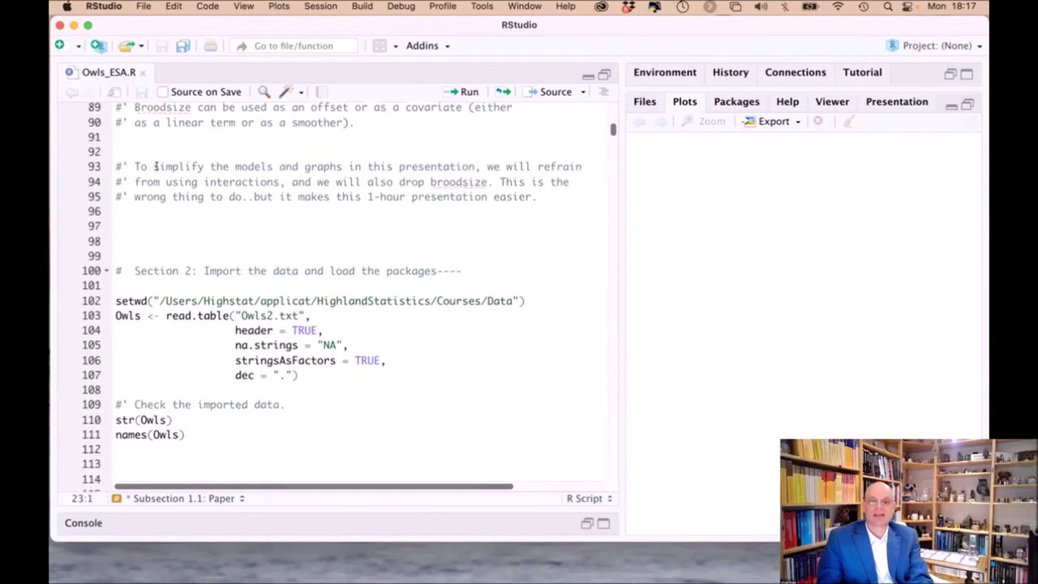
{"action": "left_click", "coordinate": [221, 278]}
{"action": "key", "text": "shift+Down"}
{"action": "key", "text": "shift+Down"}
{"action": "key", "text": "shift+Down"}
{"action": "key", "text": "shift+Down"}
{"action": "key", "text": "shift+Down"}
{"action": "key", "text": "shift+Down"}
{"action": "key", "text": "shift+Down"}
{"action": "key", "text": "shift+Down"}
{"action": "key", "text": "shift+Down"}
{"action": "key", "text": "shift+Down"}
{"action": "key", "text": "shift+Down"}
{"action": "key", "text": "shift+Down"}
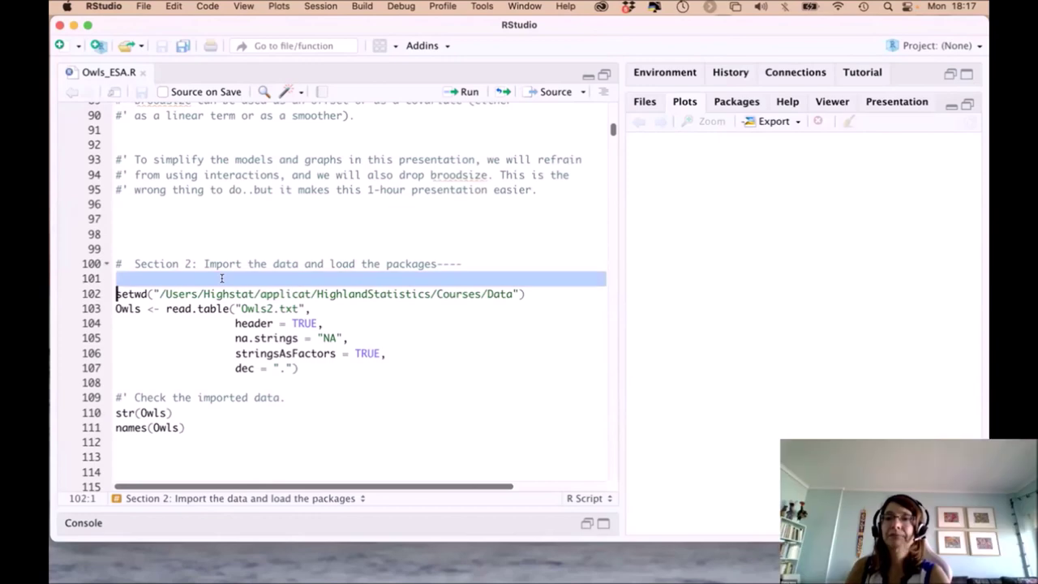
{"action": "key", "text": "super+Return"}
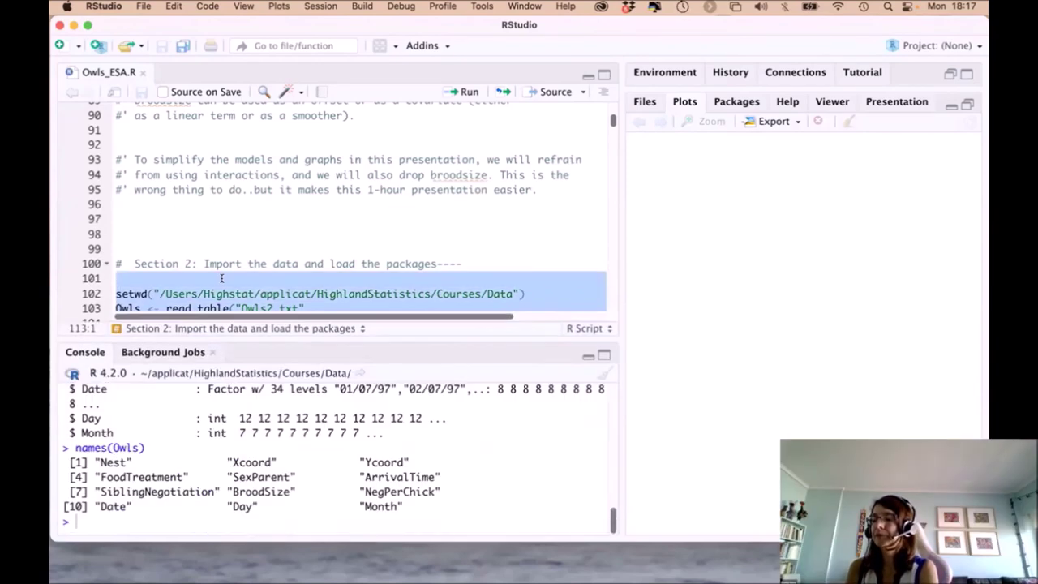
- Run the package-loading block from library(lattice) through library(gratia), including sourcing the support file HighstatLibV13.R
{"action": "scroll", "coordinate": [221, 278], "scroll_direction": "down", "scroll_amount": 3}
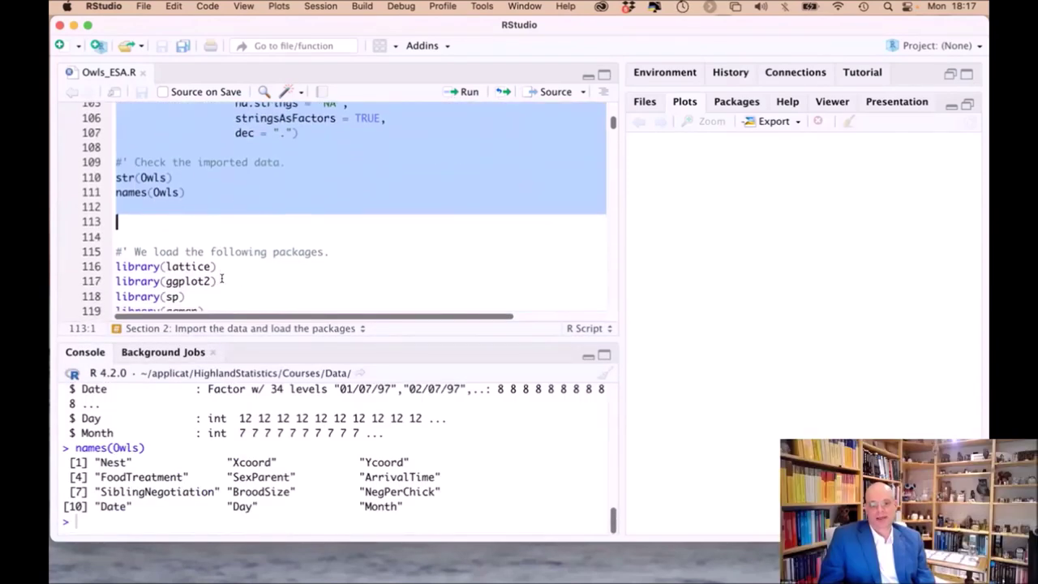
{"action": "key", "text": "Down"}
{"action": "key", "text": "shift+Down"}
{"action": "key", "text": "shift+Down"}
{"action": "key", "text": "shift+Down"}
{"action": "key", "text": "shift+Down"}
{"action": "key", "text": "shift+Down"}
{"action": "key", "text": "shift+Down"}
{"action": "key", "text": "shift+Down"}
{"action": "key", "text": "shift+Down"}
{"action": "key", "text": "shift+Down"}
{"action": "key", "text": "shift+Down"}
{"action": "key", "text": "shift+Down"}
{"action": "key", "text": "shift+Down"}
{"action": "key", "text": "shift+Down"}
{"action": "key", "text": "shift+Down"}
{"action": "key", "text": "shift+Down"}
{"action": "key", "text": "shift+Down"}
{"action": "key", "text": "shift+Down"}
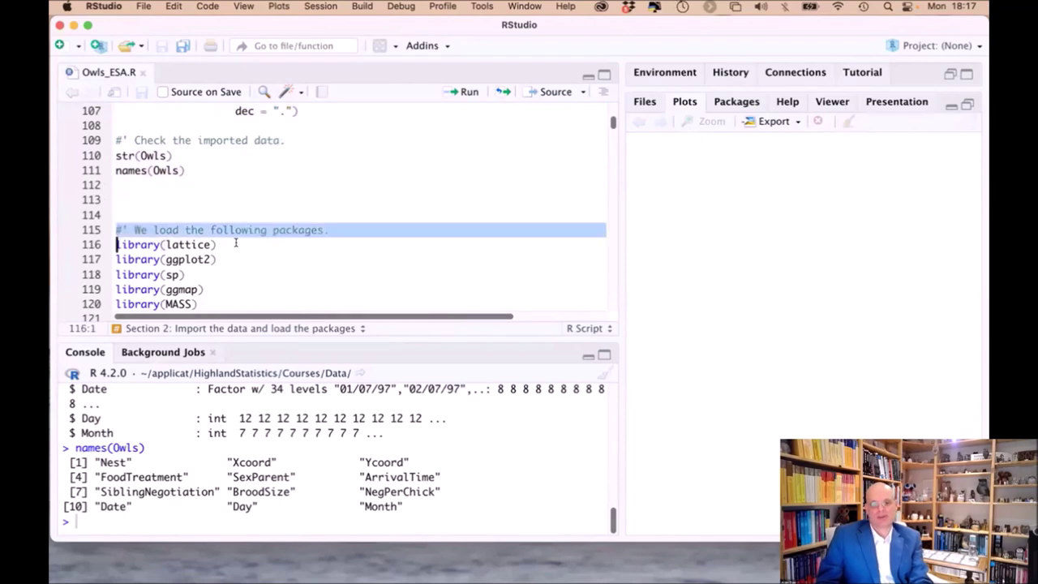
{"action": "key", "text": "shift+Up"}
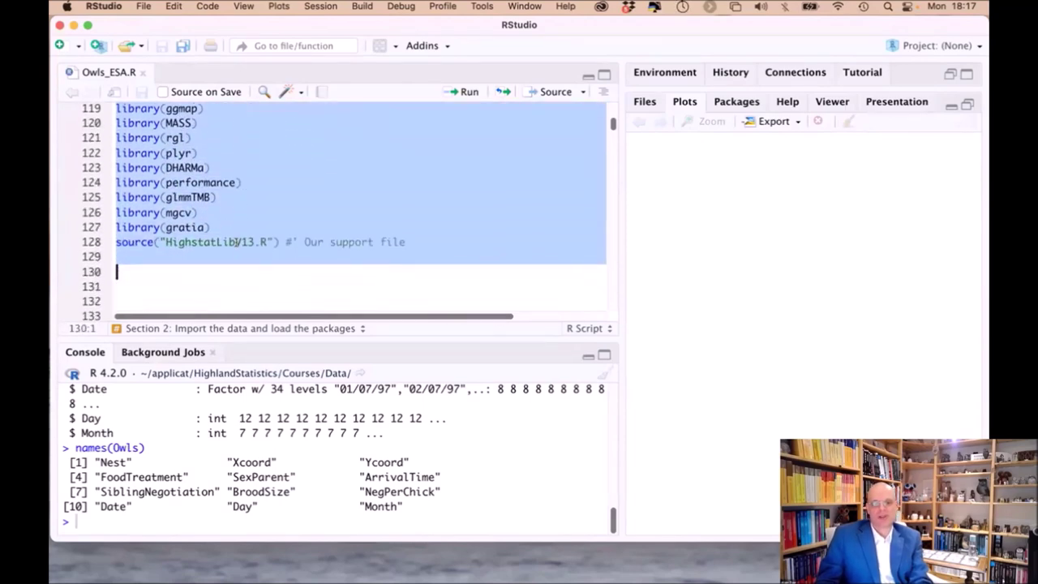
{"action": "key", "text": "super+Return"}
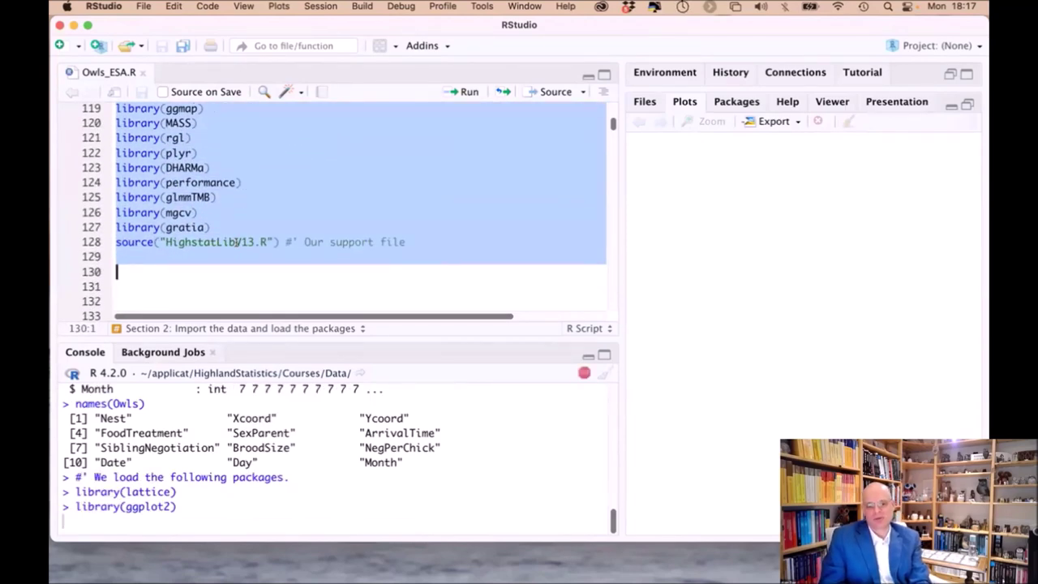
- Run the Section 3 line that copies Owls$SiblingNegotiation to the shorter variable name Owls$NCalls
{"action": "scroll", "coordinate": [236, 242], "scroll_direction": "down", "scroll_amount": 5}
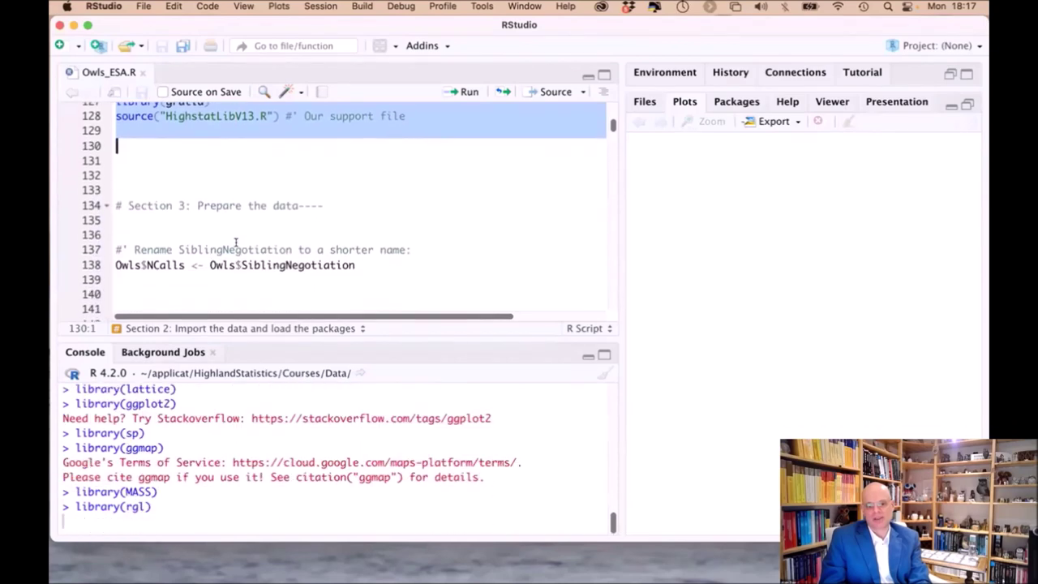
{"action": "left_click", "coordinate": [236, 241]}
{"action": "key", "text": "super+Return"}
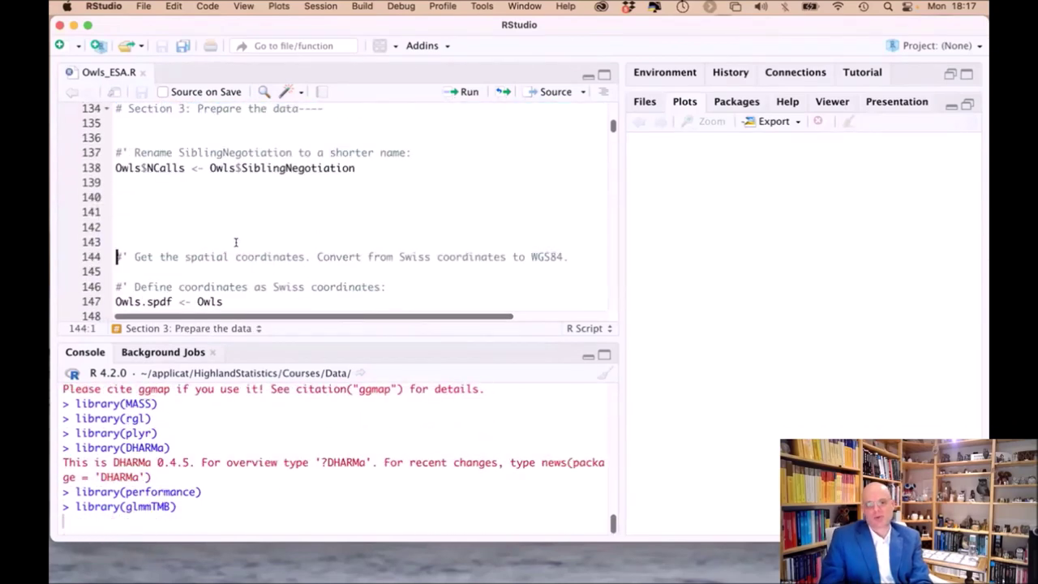
- Run the rest of the Section 3 data preparation, from defining the Swiss coordinates through ordering the sampling dates chronologically in Owls$Date2
{"action": "scroll", "coordinate": [236, 243], "scroll_direction": "down", "scroll_amount": 2}
{"action": "key", "text": "super+Return"}
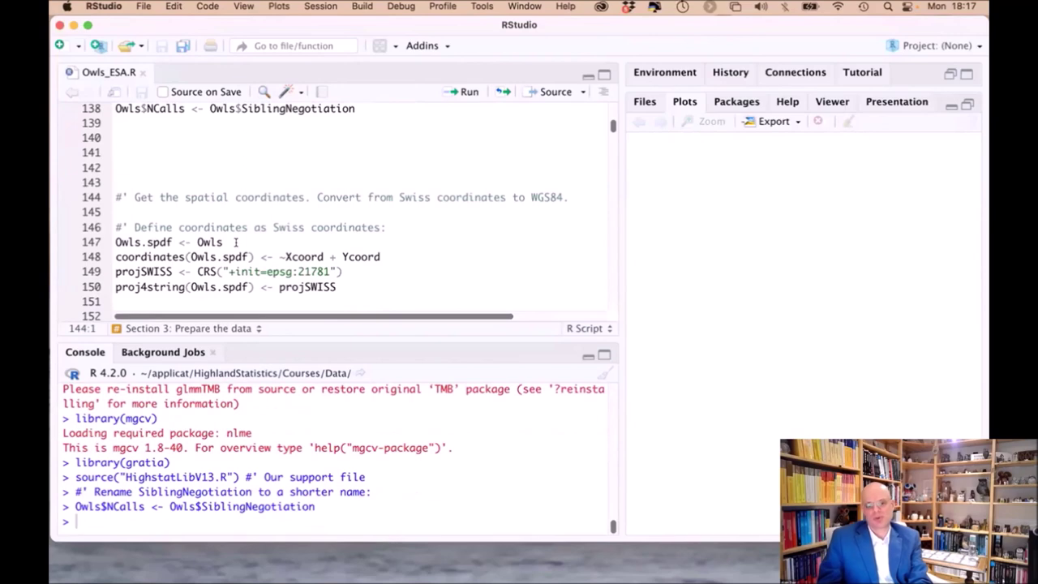
{"action": "key", "text": "shift+Down"}
{"action": "key", "text": "shift+Down"}
{"action": "key", "text": "shift+Down"}
{"action": "key", "text": "shift+Down"}
{"action": "key", "text": "shift+Down"}
{"action": "key", "text": "shift+Down"}
{"action": "key", "text": "shift+Down"}
{"action": "key", "text": "shift+Down"}
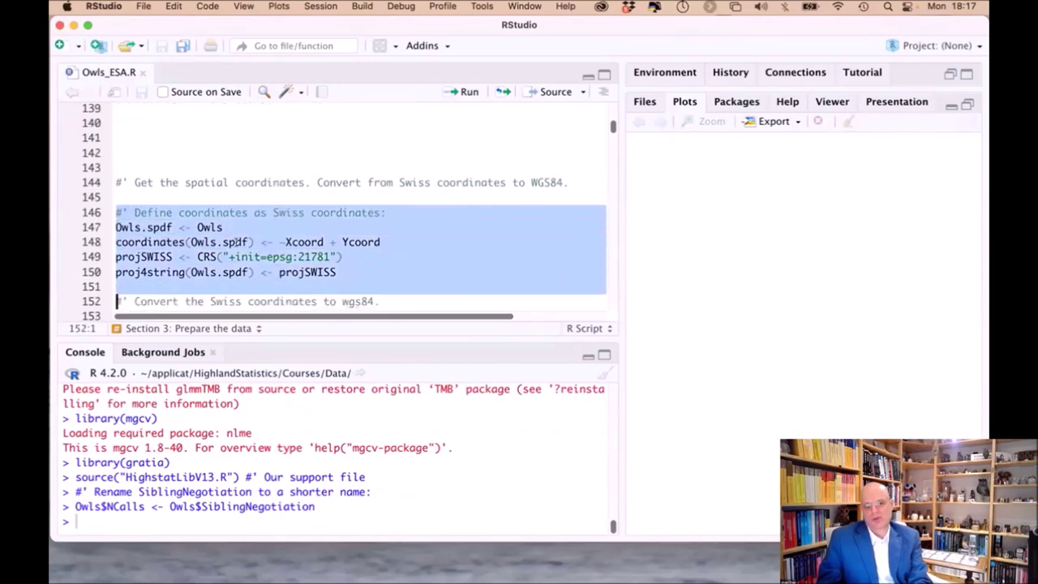
{"action": "key", "text": "shift+Down"}
{"action": "key", "text": "shift+Down"}
{"action": "key", "text": "shift+Down"}
{"action": "key", "text": "shift+Down"}
{"action": "key", "text": "shift+Down"}
{"action": "key", "text": "shift+Down"}
{"action": "key", "text": "shift+Down"}
{"action": "key", "text": "shift+Down"}
{"action": "key", "text": "shift+Down"}
{"action": "key", "text": "shift+Down"}
{"action": "key", "text": "shift+Down"}
{"action": "key", "text": "shift+Down"}
{"action": "key", "text": "shift+Down"}
{"action": "key", "text": "shift+Down"}
{"action": "key", "text": "shift+Down"}
{"action": "key", "text": "shift+Down"}
{"action": "key", "text": "shift+Down"}
{"action": "key", "text": "shift+Down"}
{"action": "key", "text": "shift+Down"}
{"action": "key", "text": "shift+Down"}
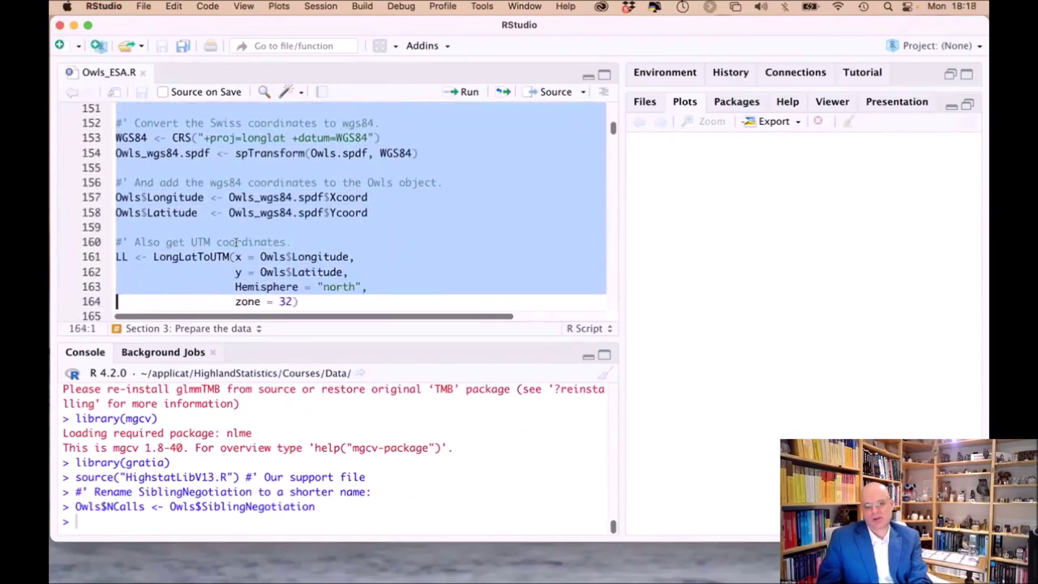
{"action": "key", "text": "shift+Down"}
{"action": "key", "text": "shift+Down"}
{"action": "key", "text": "shift+Down"}
{"action": "key", "text": "shift+Down"}
{"action": "key", "text": "shift+Down"}
{"action": "key", "text": "shift+Down"}
{"action": "key", "text": "shift+Down"}
{"action": "key", "text": "shift+Down"}
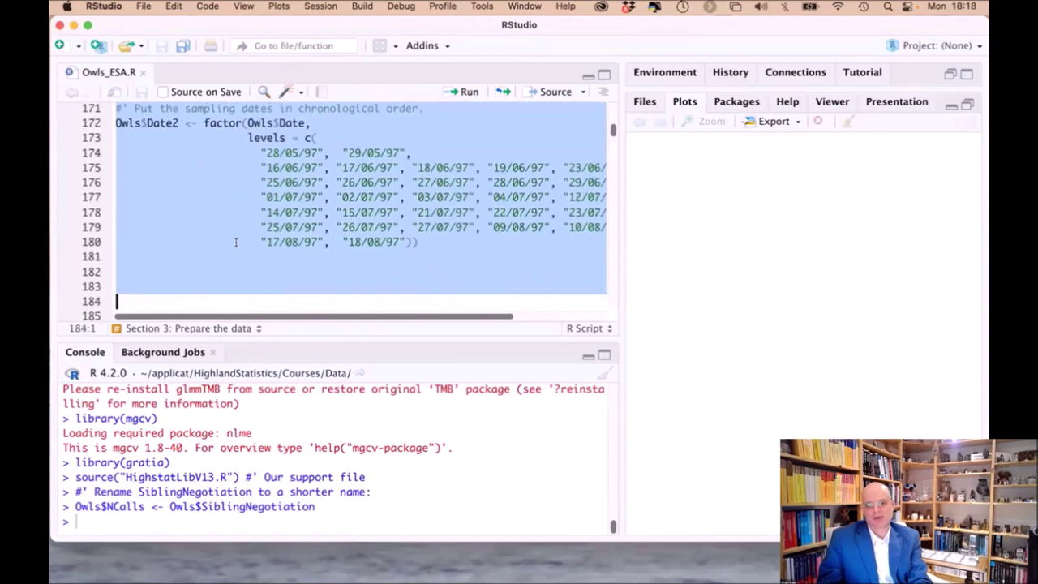
{"action": "key", "text": "super+Return"}
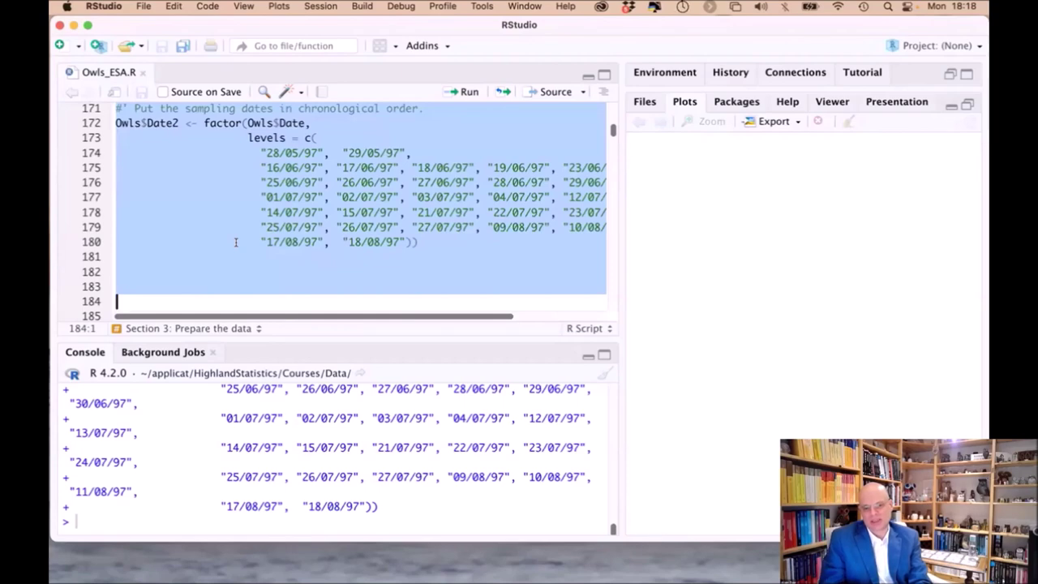
- Run the Subsection 4.1 ggmap code to plot the nest locations on a terrain map, leaving out the offline xyplot alternative
{"action": "scroll", "coordinate": [268, 166], "scroll_direction": "down", "scroll_amount": 5}
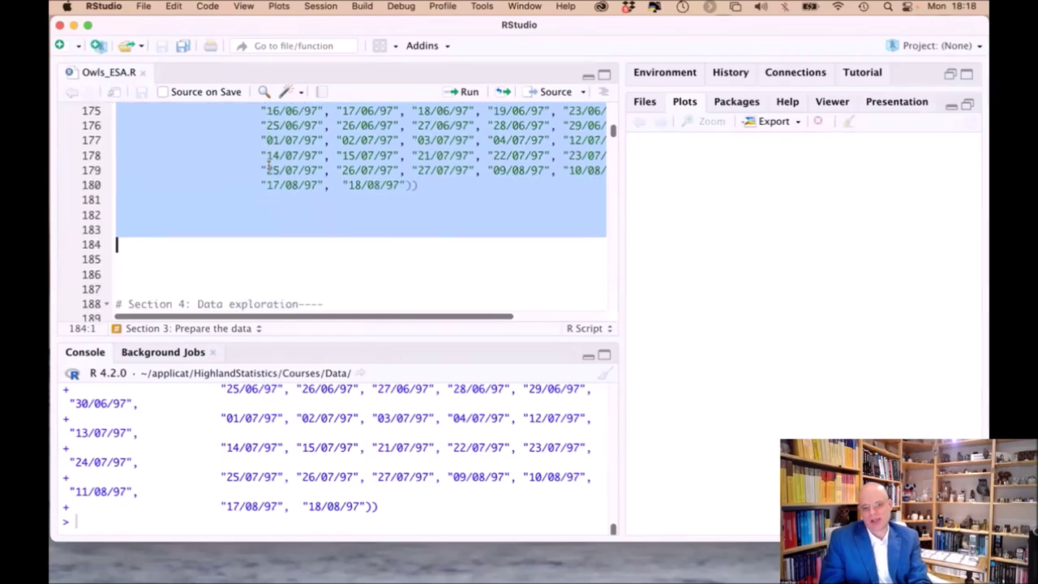
{"action": "left_click", "coordinate": [267, 209]}
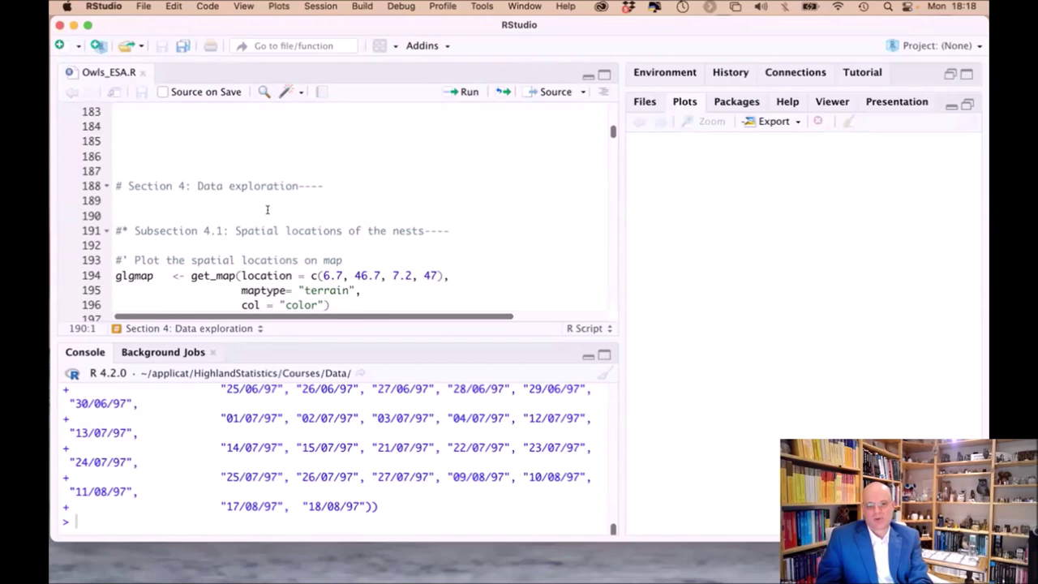
{"action": "key", "text": "shift+Down"}
{"action": "key", "text": "shift+Down"}
{"action": "key", "text": "shift+Down"}
{"action": "key", "text": "shift+Down"}
{"action": "key", "text": "shift+Down"}
{"action": "key", "text": "shift+Down"}
{"action": "key", "text": "shift+Down"}
{"action": "key", "text": "shift+Down"}
{"action": "key", "text": "shift+Down"}
{"action": "key", "text": "shift+Down"}
{"action": "key", "text": "shift+Down"}
{"action": "key", "text": "shift+Down"}
{"action": "key", "text": "shift+Down"}
{"action": "key", "text": "shift+Down"}
{"action": "key", "text": "shift+Down"}
{"action": "key", "text": "shift+Down"}
{"action": "key", "text": "shift+Down"}
{"action": "key", "text": "shift+Down"}
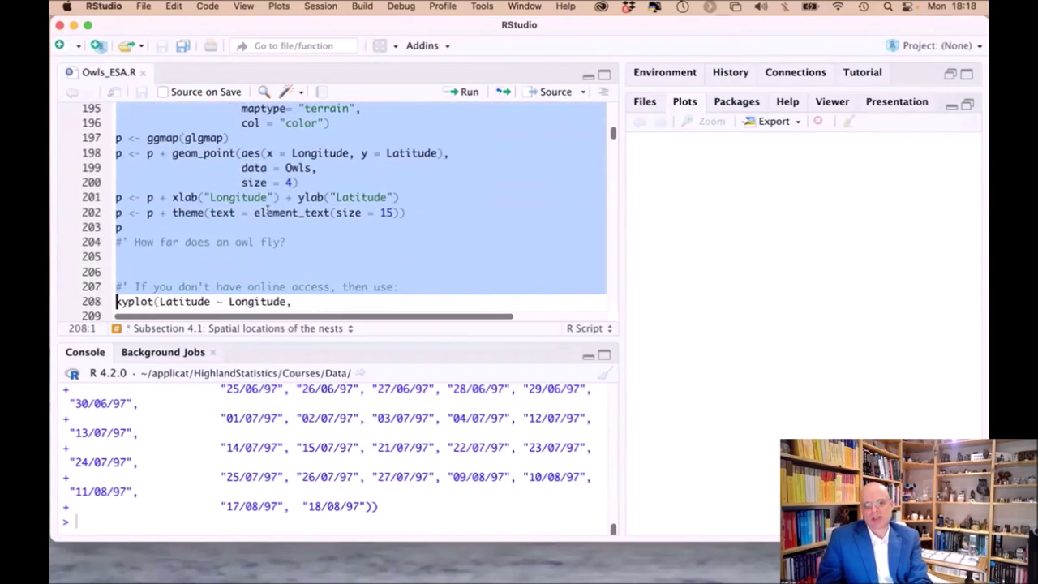
{"action": "key", "text": "shift+Up"}
{"action": "key", "text": "shift+Up"}
{"action": "key", "text": "ctrl+Return"}
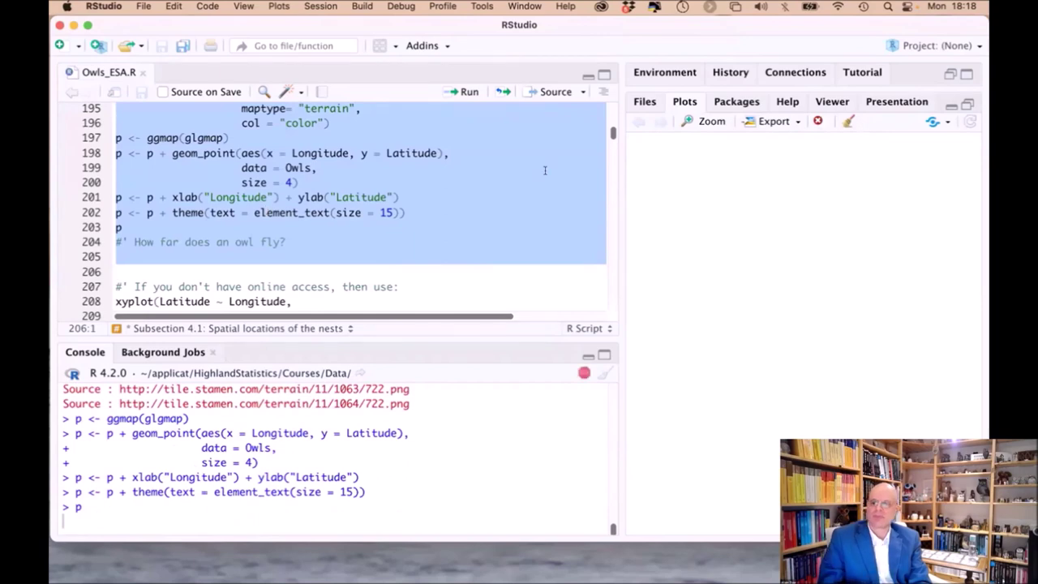
- Widen the plot area, then run the Subsection 4.2 code making Cleveland dotplots of ArrivalTime, BroodSize, Longitude, Latitude and NCalls
{"action": "left_click_drag", "start_coordinate": [618, 189], "coordinate": [572, 190]}
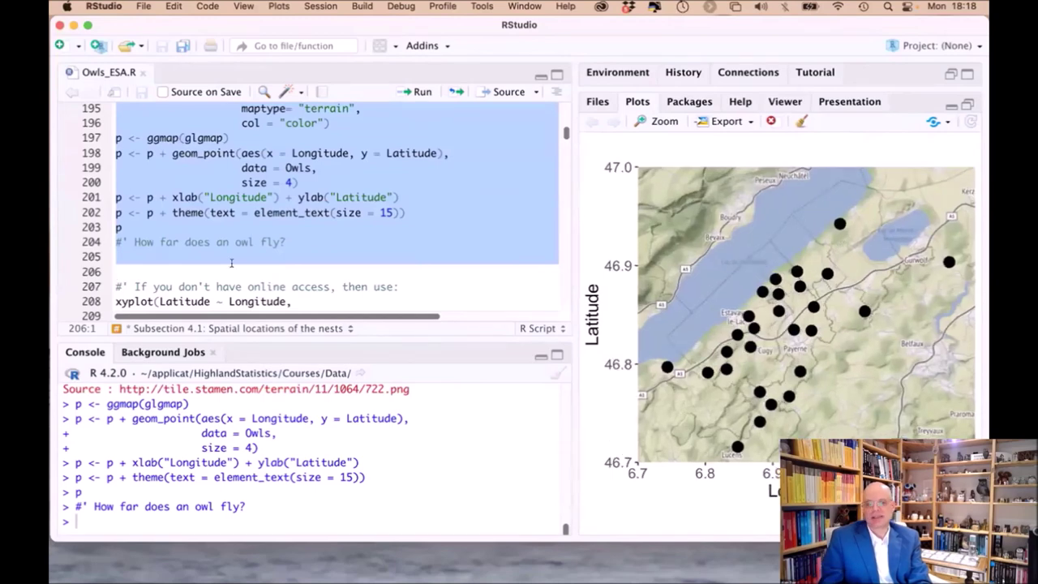
{"action": "scroll", "coordinate": [277, 209], "scroll_direction": "down", "scroll_amount": 3}
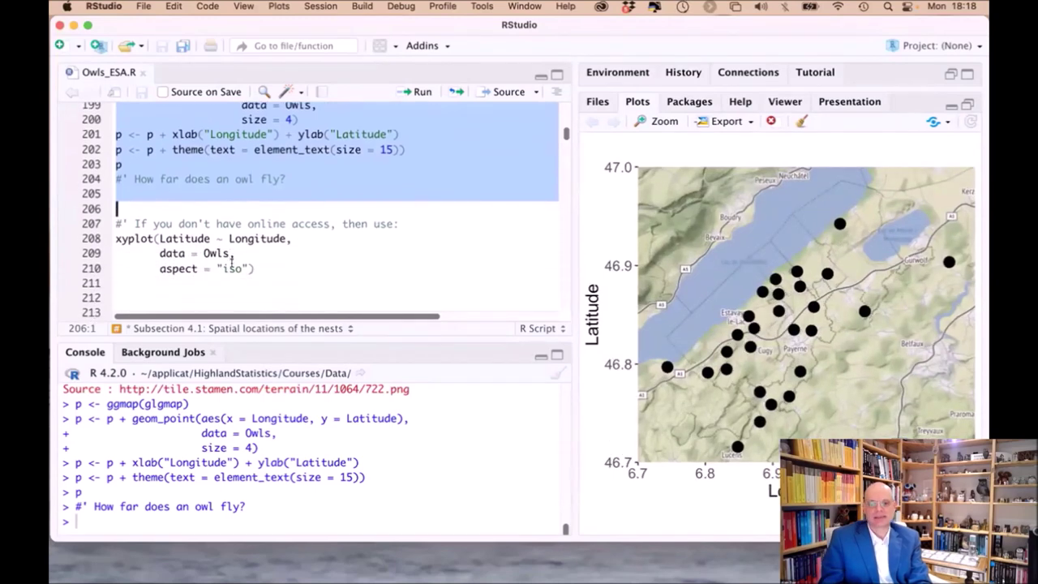
{"action": "scroll", "coordinate": [277, 208], "scroll_direction": "down", "scroll_amount": 5}
{"action": "left_click", "coordinate": [277, 208]}
{"action": "key", "text": "Down"}
{"action": "key", "text": "shift+Down"}
{"action": "key", "text": "shift+Down"}
{"action": "key", "text": "shift+Down"}
{"action": "key", "text": "shift+Down"}
{"action": "key", "text": "shift+Down"}
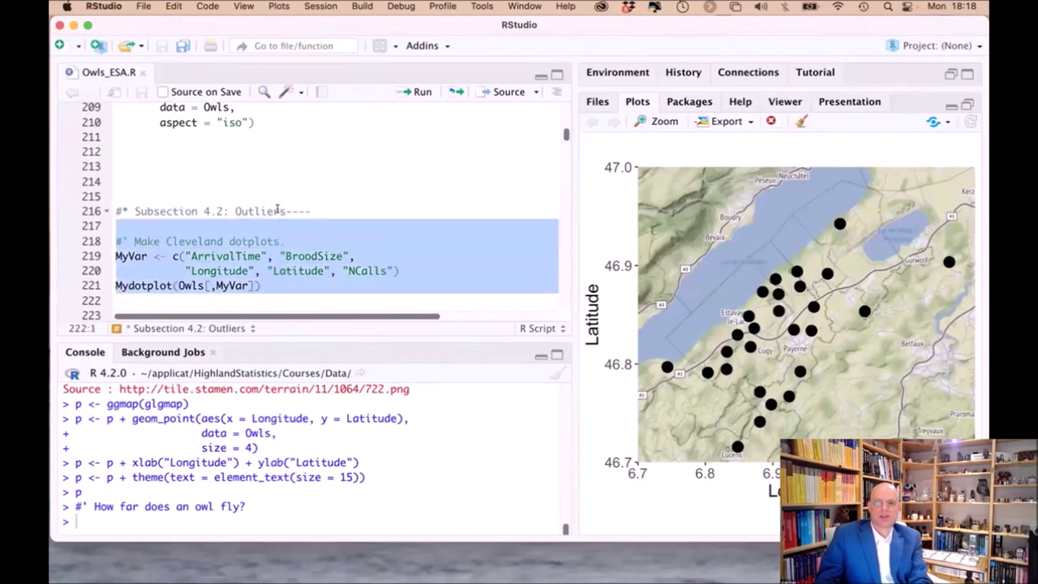
{"action": "key", "text": "super+Return"}
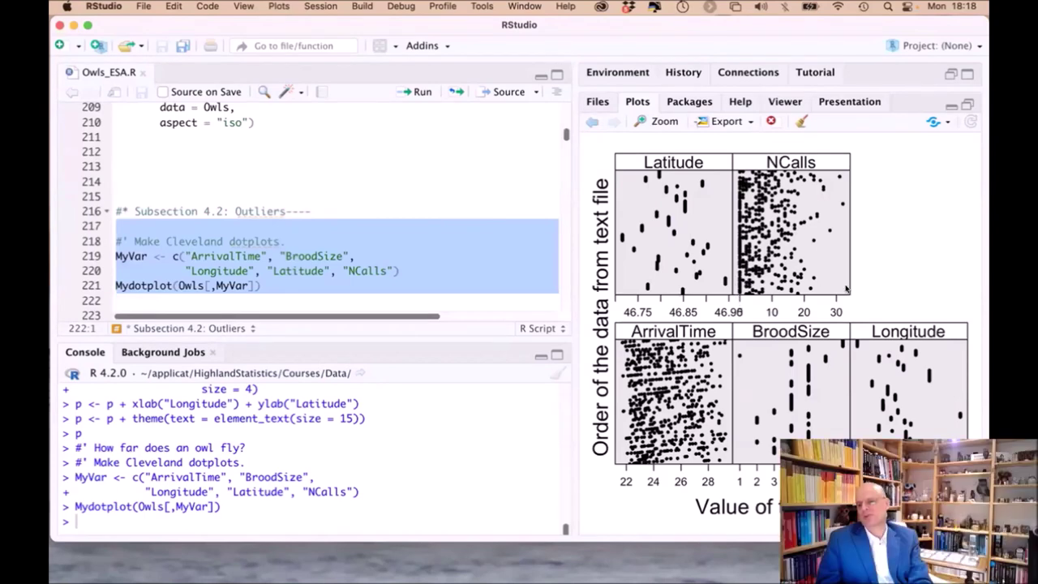
- Skip the collinearity part and run the Subsection 4.4 code plotting NCalls against ArrivalTime with a smoother (p1)
{"action": "scroll", "coordinate": [446, 214], "scroll_direction": "down", "scroll_amount": 3}
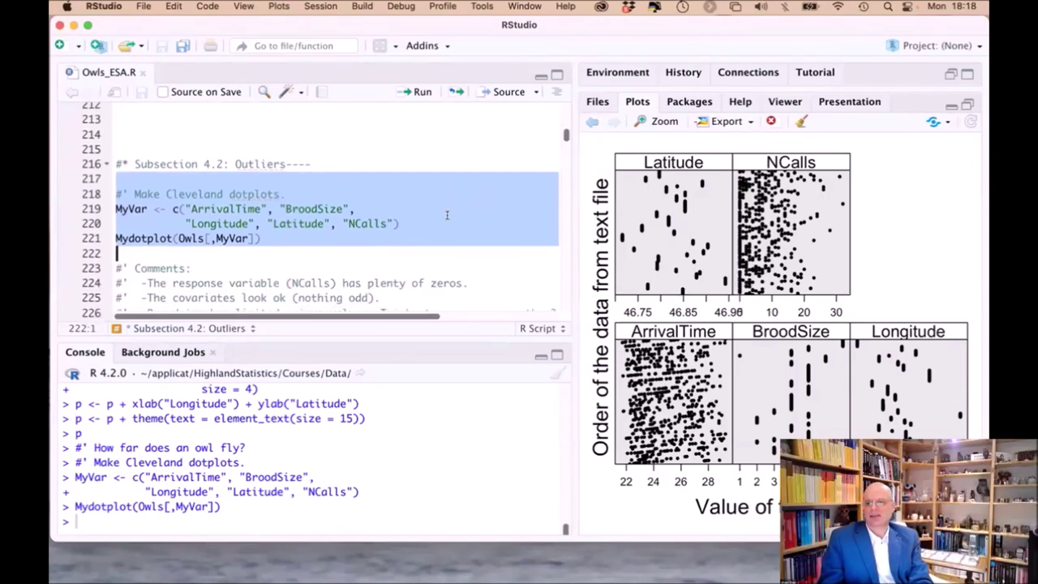
{"action": "scroll", "coordinate": [446, 215], "scroll_direction": "down", "scroll_amount": 5}
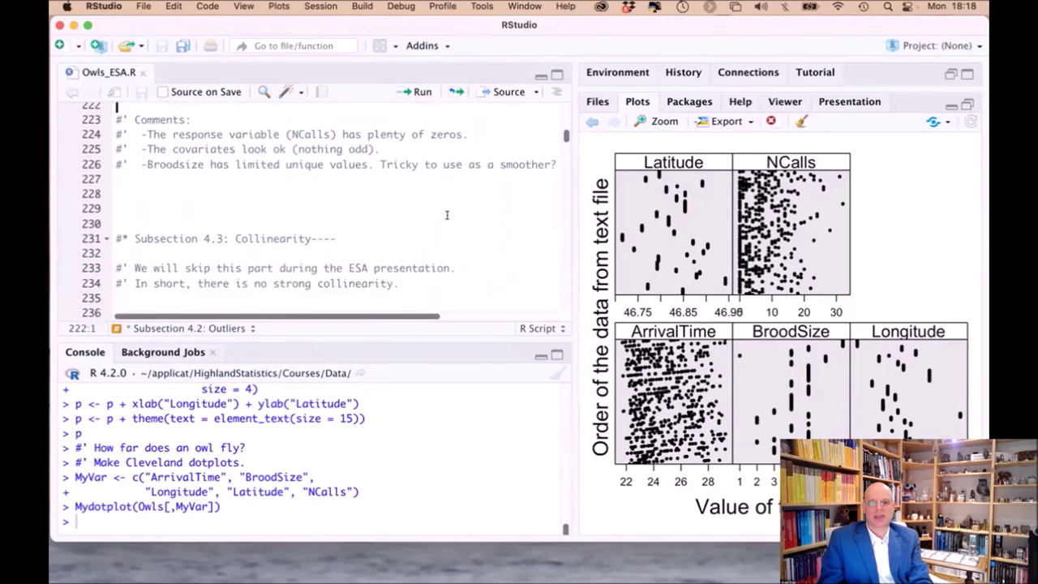
{"action": "scroll", "coordinate": [446, 215], "scroll_direction": "down", "scroll_amount": 1}
{"action": "scroll", "coordinate": [446, 215], "scroll_direction": "down", "scroll_amount": 3}
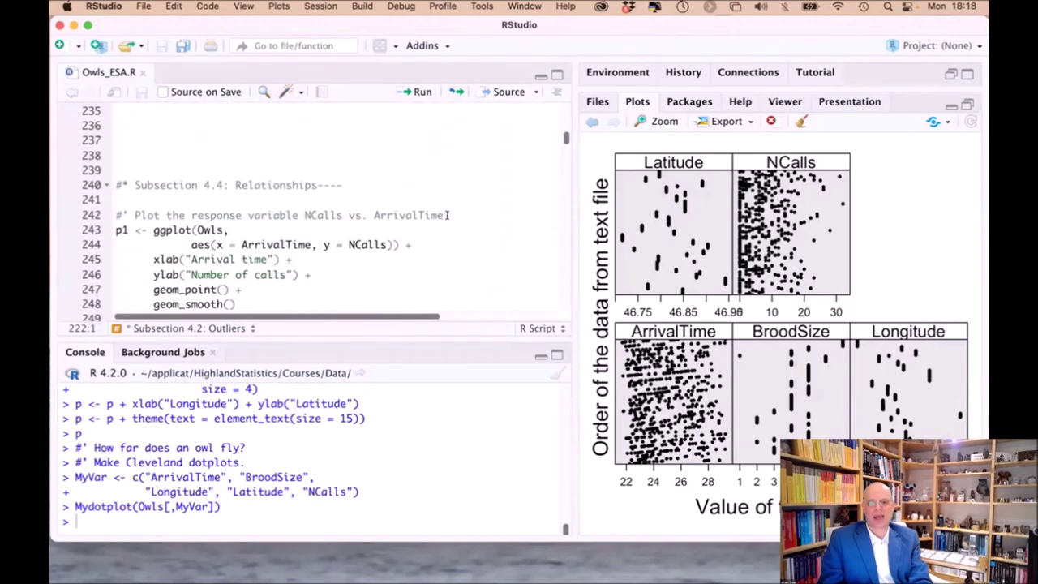
{"action": "left_click", "coordinate": [446, 204]}
{"action": "key", "text": "Home"}
{"action": "key", "text": "shift+Down"}
{"action": "key", "text": "shift+Down"}
{"action": "key", "text": "shift+Down"}
{"action": "key", "text": "shift+Down"}
{"action": "key", "text": "shift+Down"}
{"action": "key", "text": "shift+Down"}
{"action": "key", "text": "shift+Down"}
{"action": "key", "text": "shift+Down"}
{"action": "key", "text": "shift+Down"}
{"action": "key", "text": "shift+Down"}
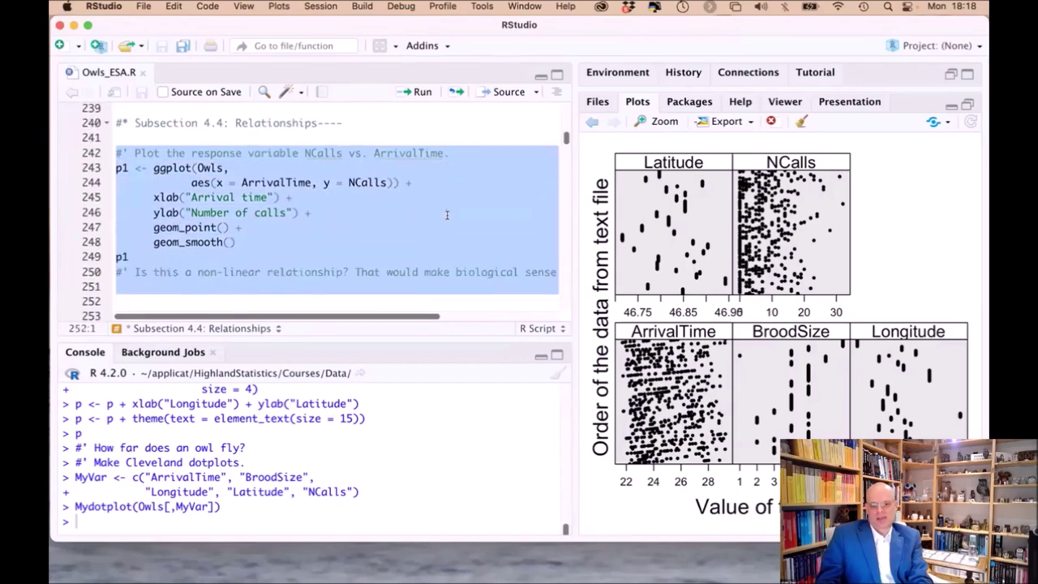
{"action": "key", "text": "super+Return"}
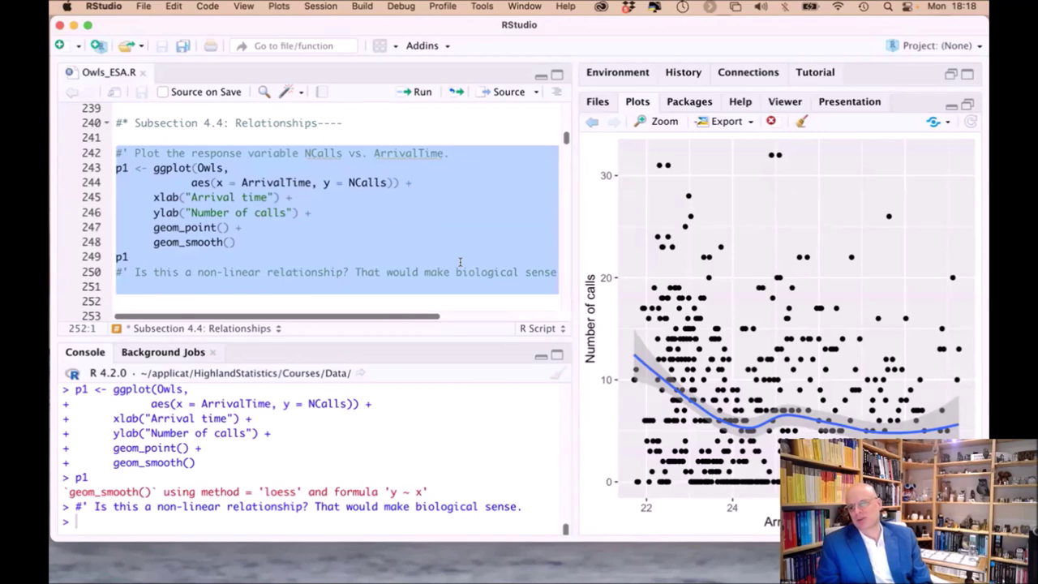
- Run the Subsection 4.5 code that draws boxplots of the number of calls per nest (p2), stopping before the nest counts
{"action": "scroll", "coordinate": [460, 261], "scroll_direction": "down", "scroll_amount": 5}
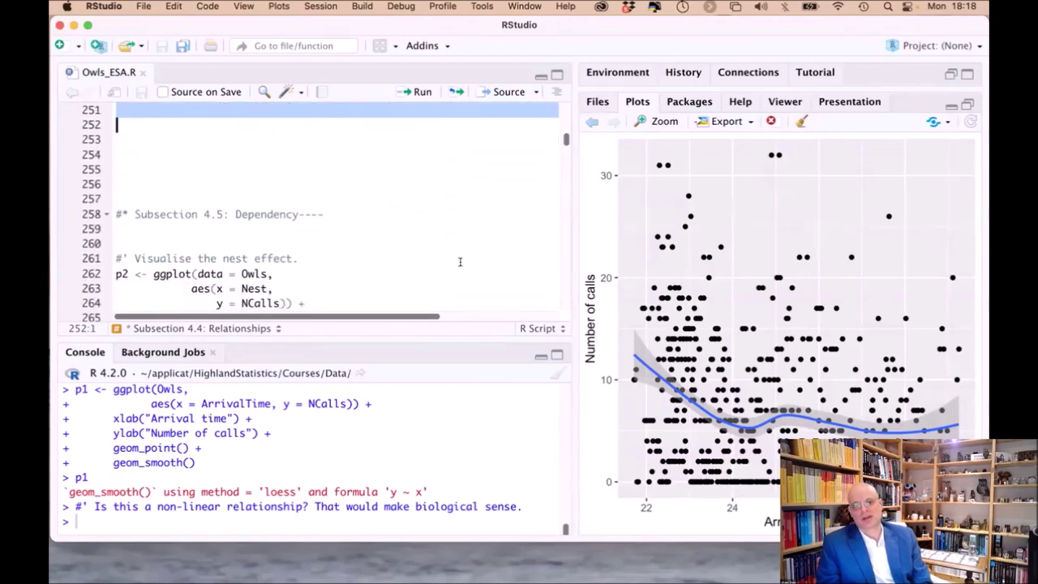
{"action": "scroll", "coordinate": [460, 261], "scroll_direction": "down", "scroll_amount": 3}
{"action": "left_click", "coordinate": [377, 174]}
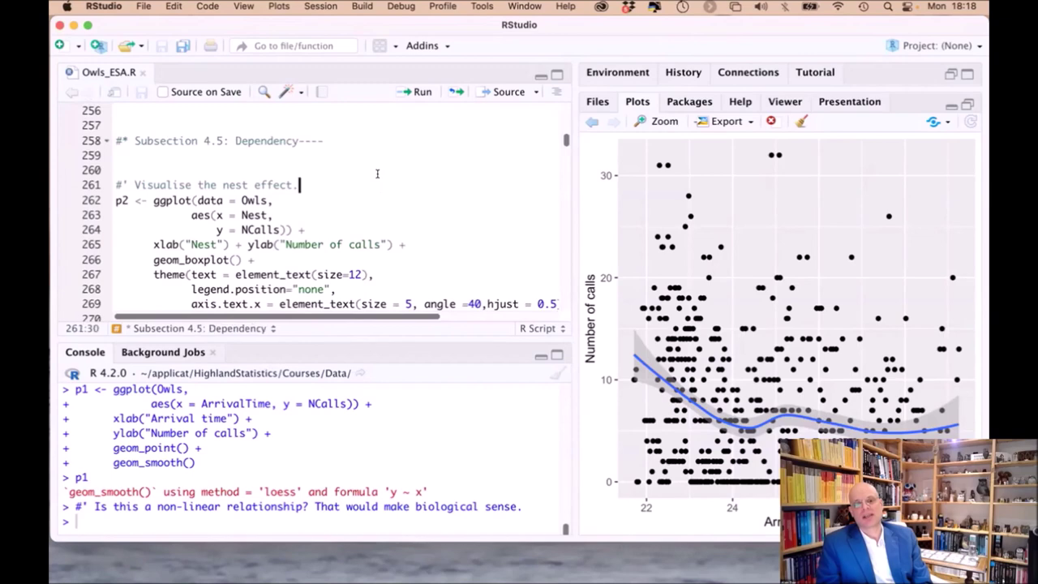
{"action": "key", "text": "Up"}
{"action": "key", "text": "Down"}
{"action": "key", "text": "shift+Down"}
{"action": "key", "text": "shift+Down"}
{"action": "key", "text": "shift+Down"}
{"action": "key", "text": "shift+Down"}
{"action": "key", "text": "shift+Down"}
{"action": "key", "text": "shift+Down"}
{"action": "key", "text": "shift+Down"}
{"action": "key", "text": "shift+Down"}
{"action": "key", "text": "shift+Down"}
{"action": "key", "text": "shift+Down"}
{"action": "key", "text": "shift+Down"}
{"action": "key", "text": "shift+Down"}
{"action": "key", "text": "shift+Down"}
{"action": "key", "text": "shift+Down"}
{"action": "key", "text": "shift+Down"}
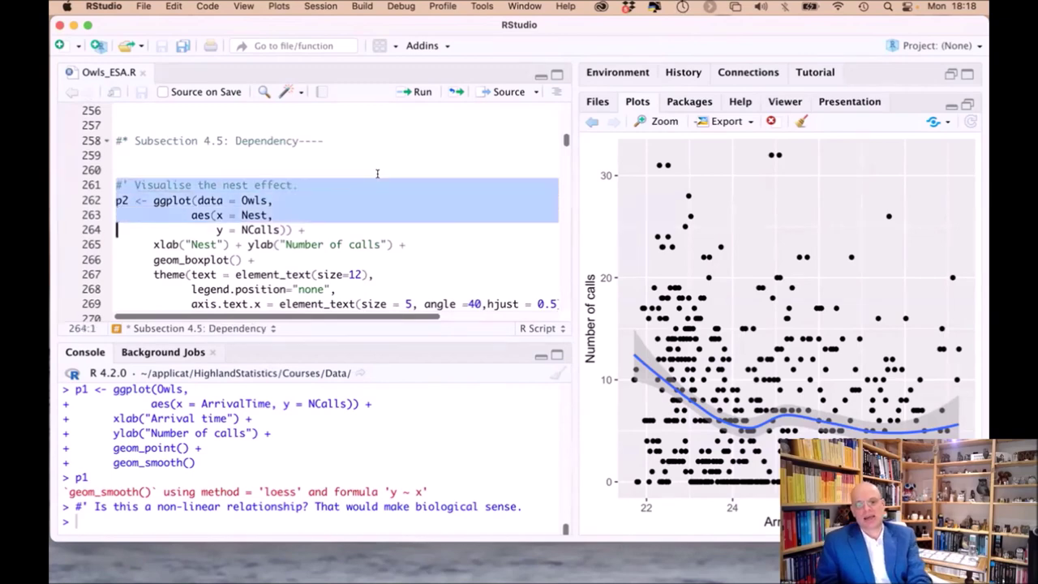
{"action": "key", "text": "shift+Up"}
{"action": "key", "text": "shift+Up"}
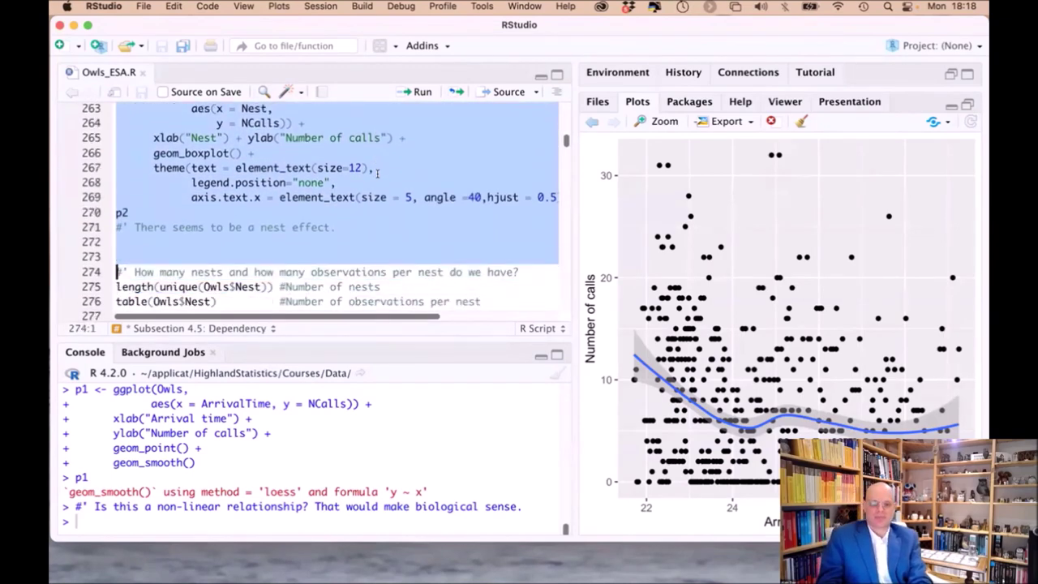
{"action": "key", "text": "super+Return"}
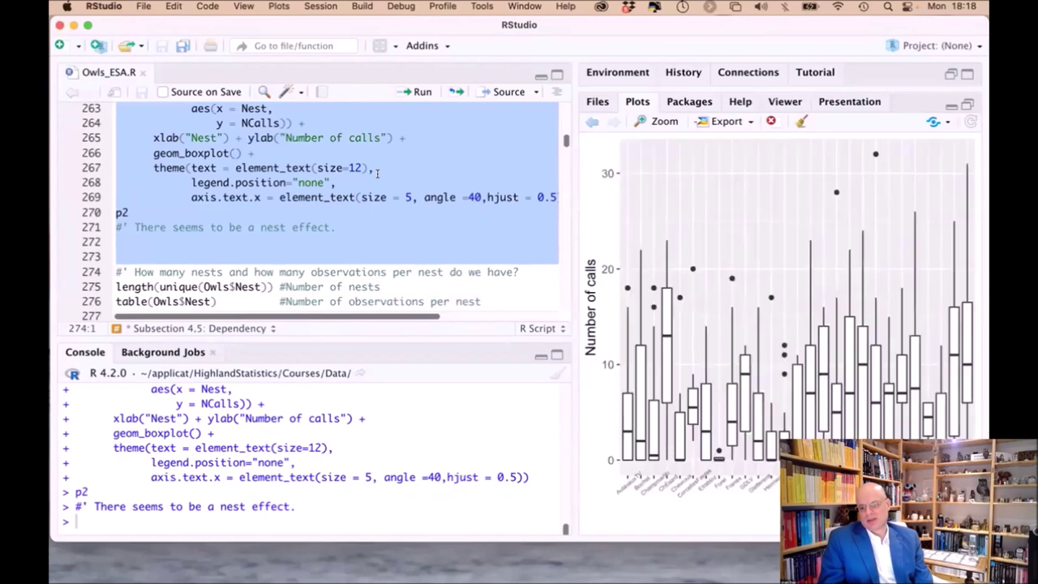
- Skip the nest counts and run the Subsection 4.5 code plotting NCalls over ArrivalTime as lines by FoodTreatment, faceted by nest
{"action": "scroll", "coordinate": [377, 172], "scroll_direction": "down", "scroll_amount": 5}
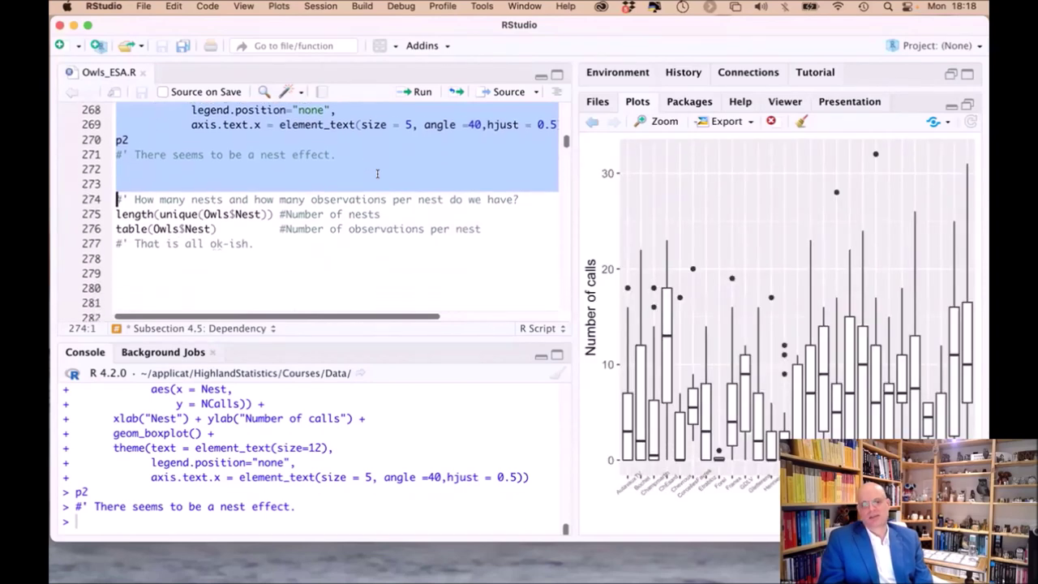
{"action": "scroll", "coordinate": [377, 173], "scroll_direction": "down", "scroll_amount": 5}
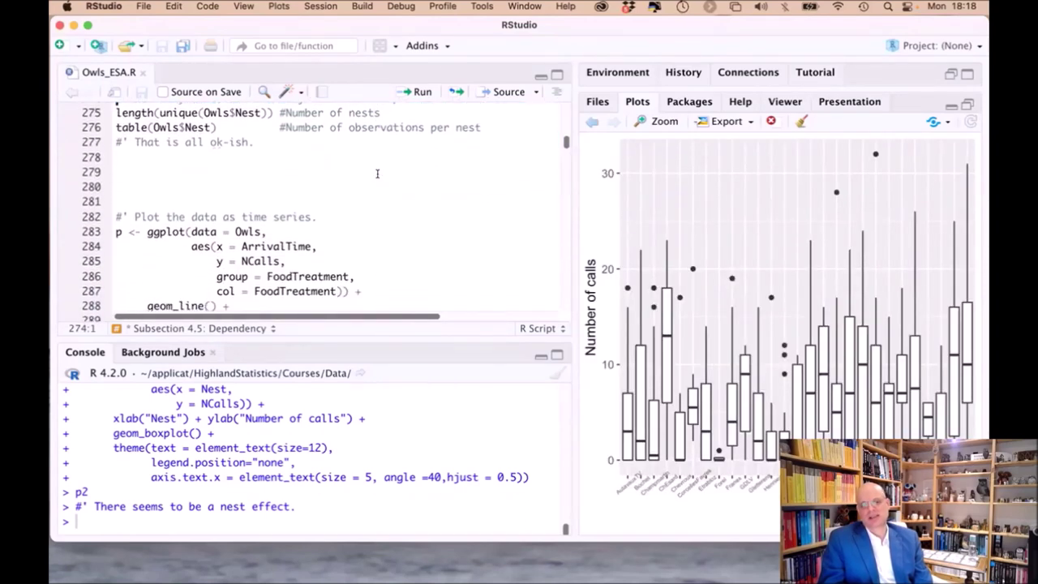
{"action": "left_click", "coordinate": [377, 173]}
{"action": "key", "text": "shift+Down"}
{"action": "key", "text": "shift+Down"}
{"action": "key", "text": "shift+Down"}
{"action": "key", "text": "shift+Down"}
{"action": "key", "text": "shift+Down"}
{"action": "key", "text": "shift+Down"}
{"action": "key", "text": "shift+Down"}
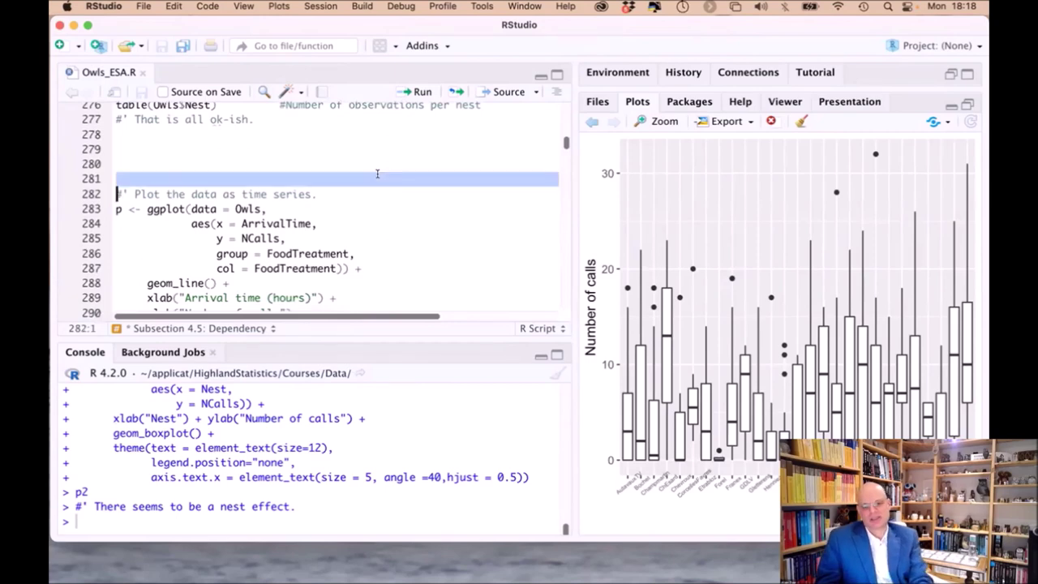
{"action": "key", "text": "shift+Down"}
{"action": "key", "text": "shift+Down"}
{"action": "key", "text": "shift+Down"}
{"action": "key", "text": "shift+Down"}
{"action": "key", "text": "shift+Down"}
{"action": "key", "text": "shift+Down"}
{"action": "key", "text": "shift+Down"}
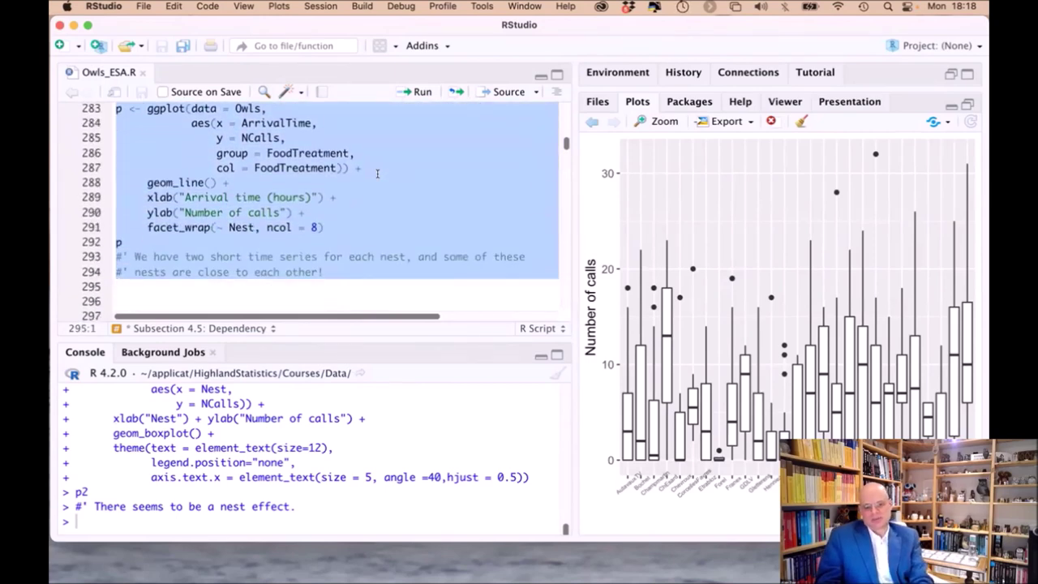
{"action": "key", "text": "super+Return"}
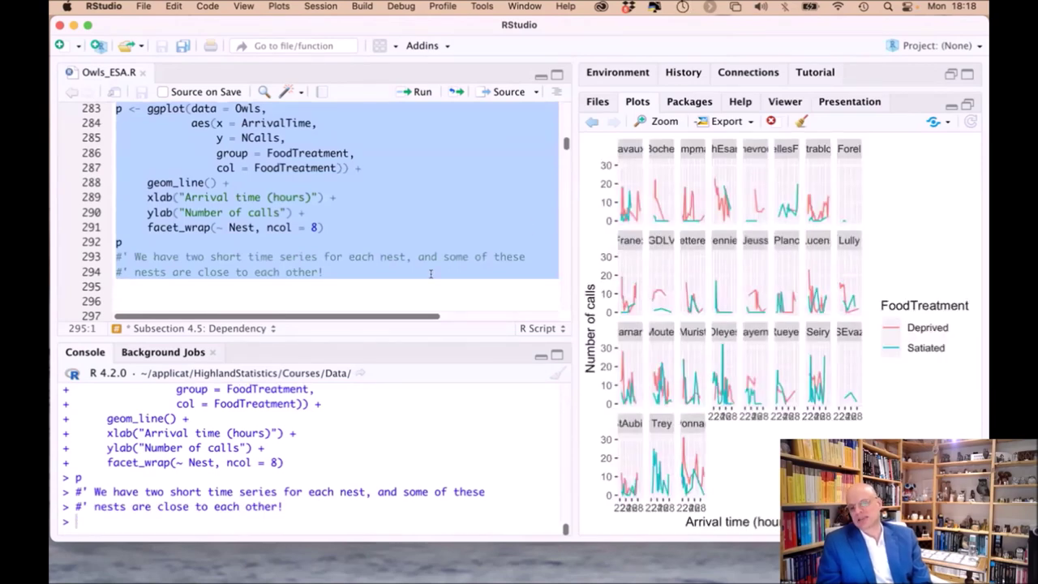
- Run the Subsection 4.6 line that calculates the percentage of zeros in Owls$NCalls
{"action": "scroll", "coordinate": [431, 274], "scroll_direction": "down", "scroll_amount": 1}
{"action": "scroll", "coordinate": [431, 274], "scroll_direction": "down", "scroll_amount": 5}
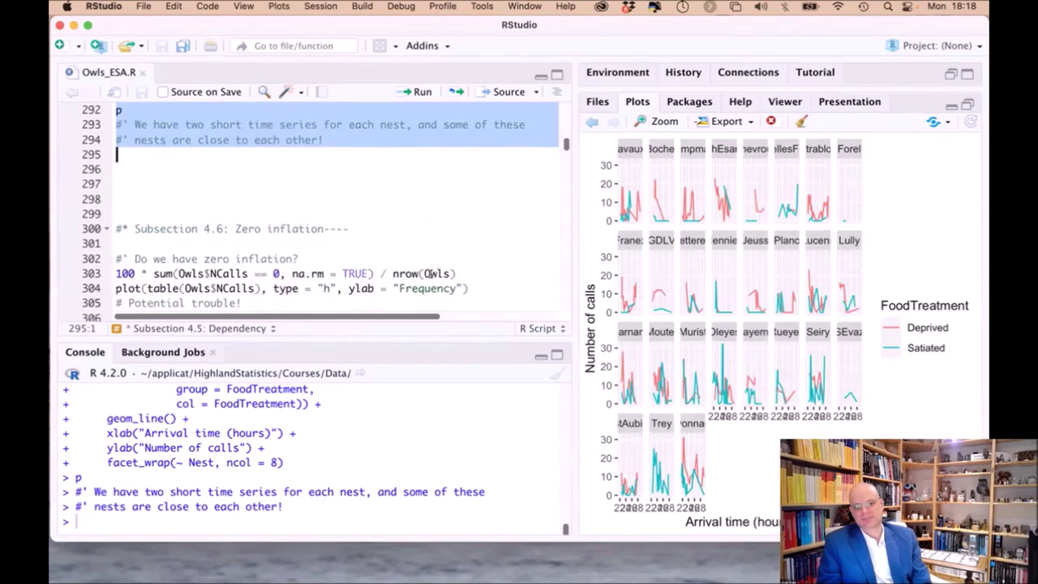
{"action": "left_click", "coordinate": [357, 260]}
{"action": "key", "text": "ctrl+Return"}
{"action": "key", "text": "ctrl+Return"}
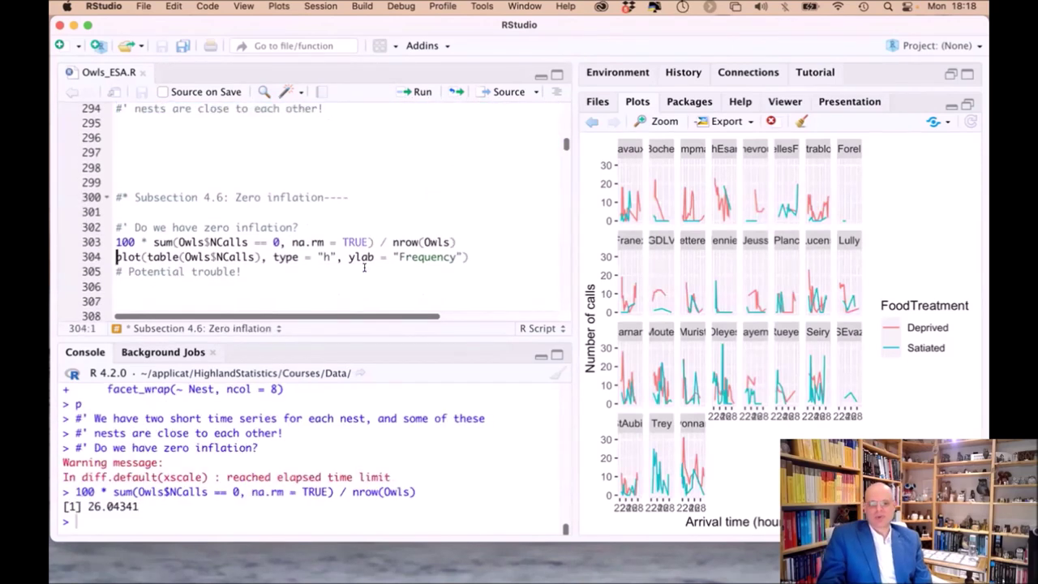
- Enlarge the script editor and examine the Poisson GLMM equations in Section 5, including the random intercept term a_i
{"action": "scroll", "coordinate": [364, 268], "scroll_direction": "down", "scroll_amount": 6}
{"action": "scroll", "coordinate": [364, 267], "scroll_direction": "down", "scroll_amount": 10}
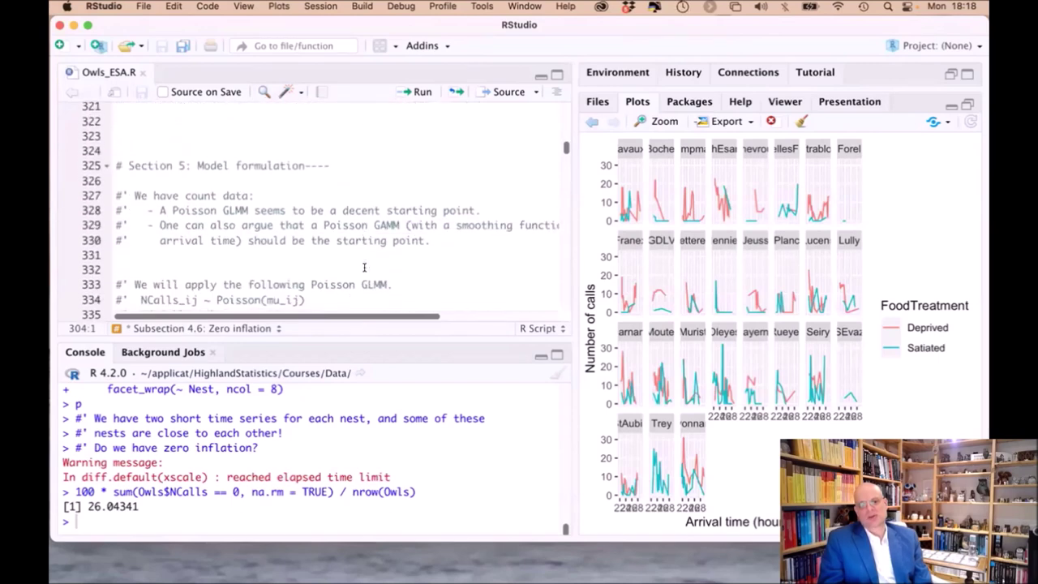
{"action": "scroll", "coordinate": [364, 267], "scroll_direction": "down", "scroll_amount": 1}
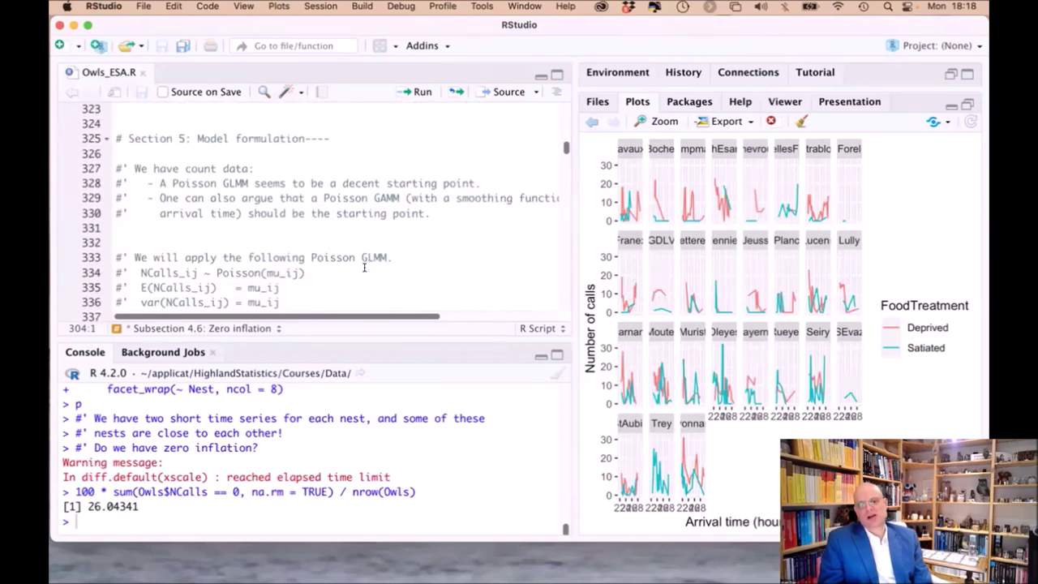
{"action": "left_click", "coordinate": [557, 74]}
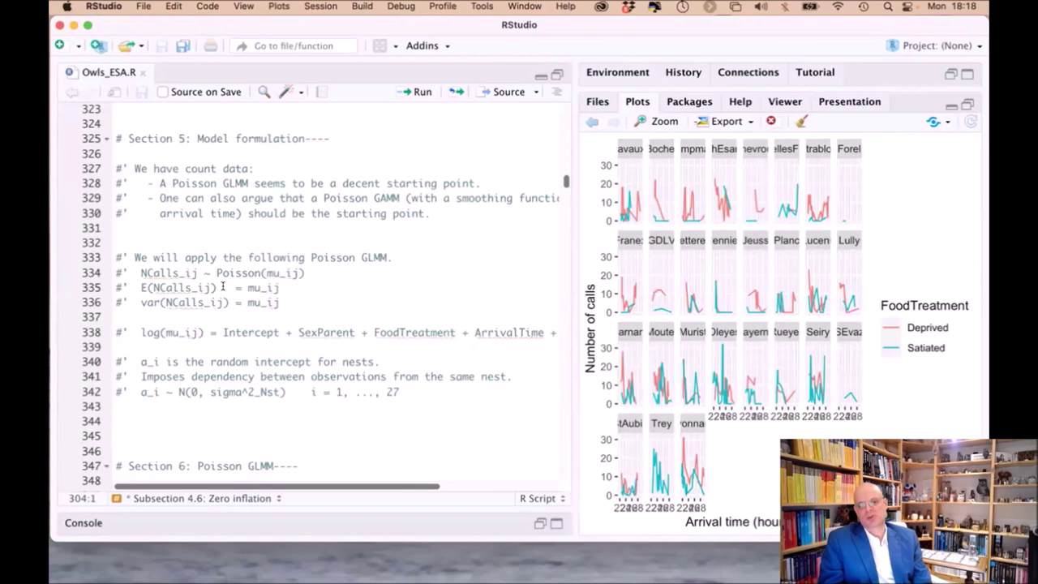
{"action": "scroll", "coordinate": [365, 340], "scroll_direction": "right", "scroll_amount": 2}
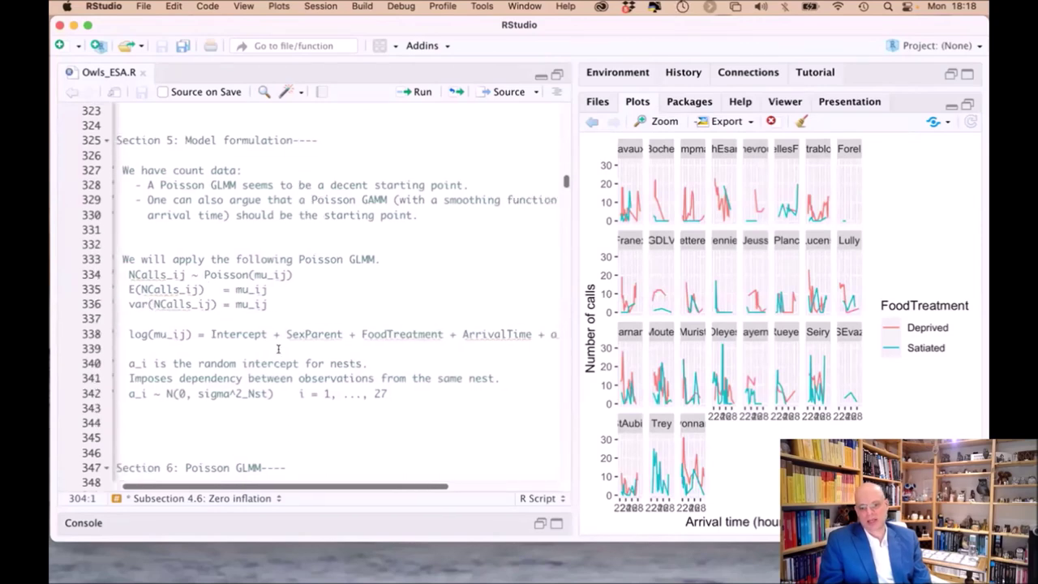
{"action": "left_click", "coordinate": [503, 337]}
{"action": "left_click_drag", "start_coordinate": [506, 338], "coordinate": [527, 337]}
{"action": "scroll", "coordinate": [523, 333], "scroll_direction": "left", "scroll_amount": 2}
{"action": "scroll", "coordinate": [523, 332], "scroll_direction": "down", "scroll_amount": 5}
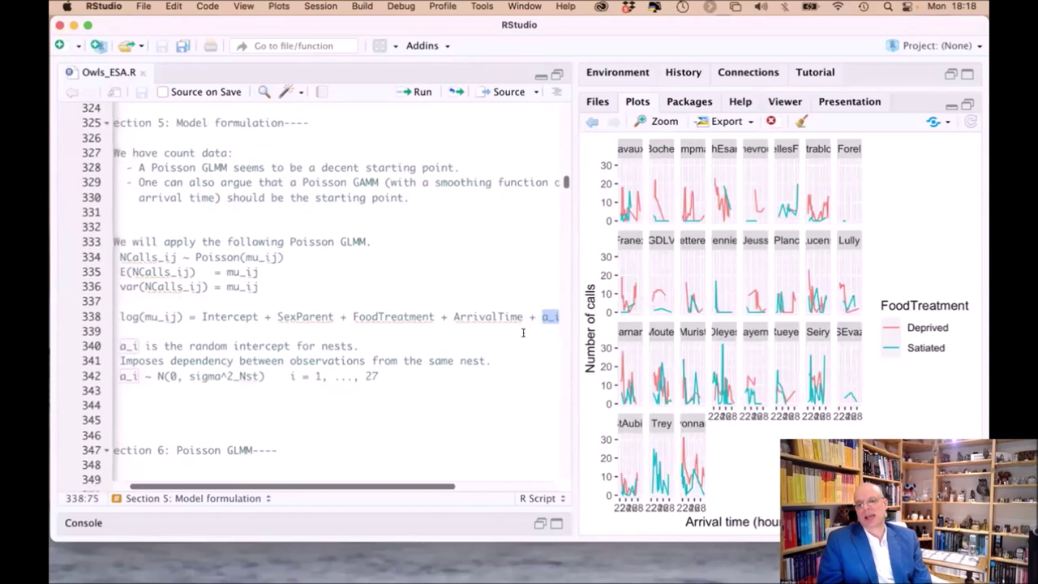
- Run the Subsection 6.1 line that standardizes Owls$ArrivalTime with MyStd into Owls$ArrivalTimec
{"action": "scroll", "coordinate": [523, 333], "scroll_direction": "down", "scroll_amount": 2}
{"action": "left_click", "coordinate": [378, 371]}
{"action": "key", "text": "super+Return"}
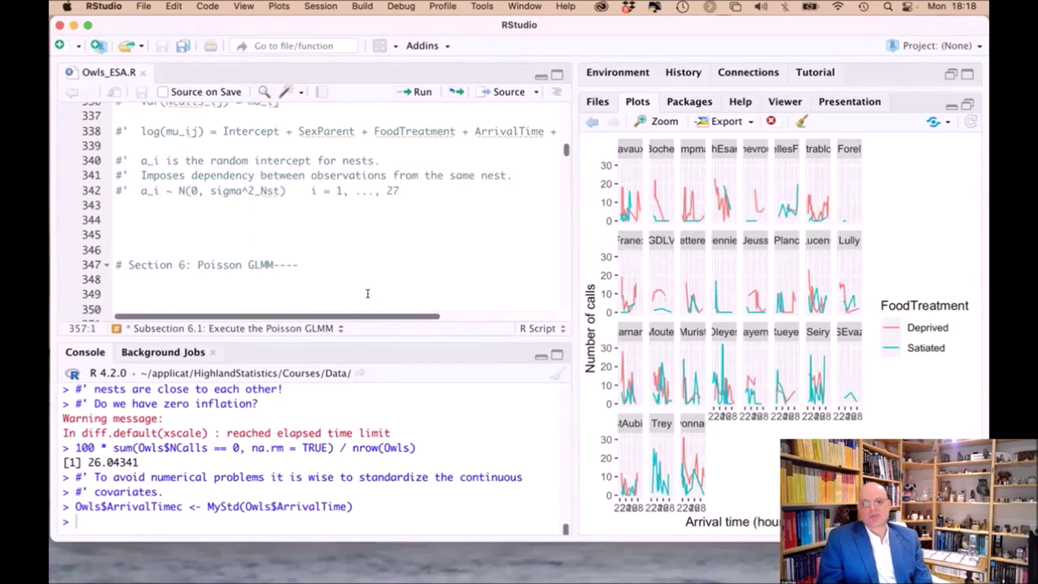
- Run the Subsection 6.1 block that fits the Poisson GLMM M1 with glmmTMB, through its summary, drop1 and performance calls
{"action": "scroll", "coordinate": [368, 293], "scroll_direction": "down", "scroll_amount": 5}
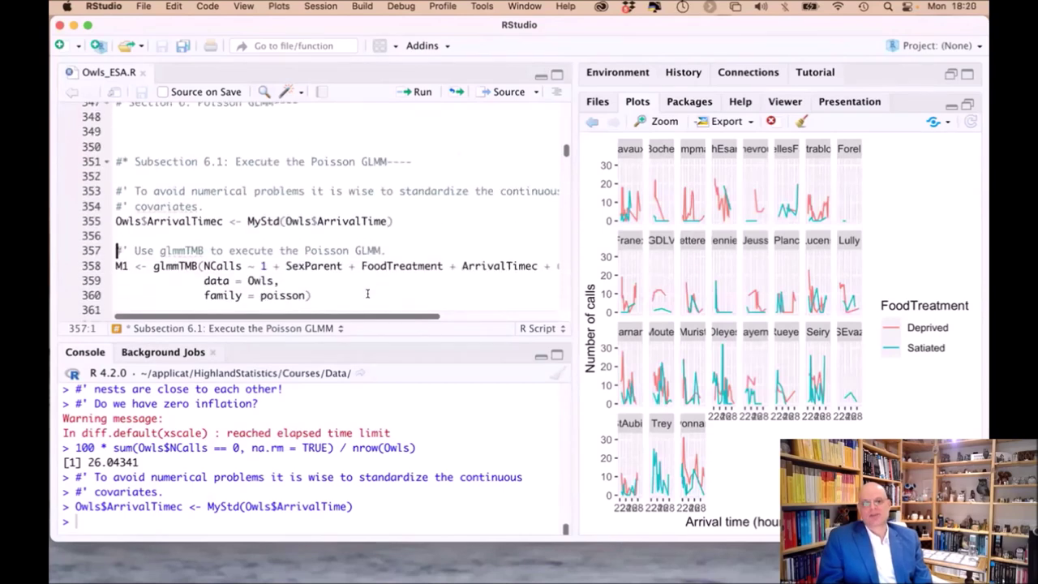
{"action": "scroll", "coordinate": [367, 293], "scroll_direction": "down", "scroll_amount": 1}
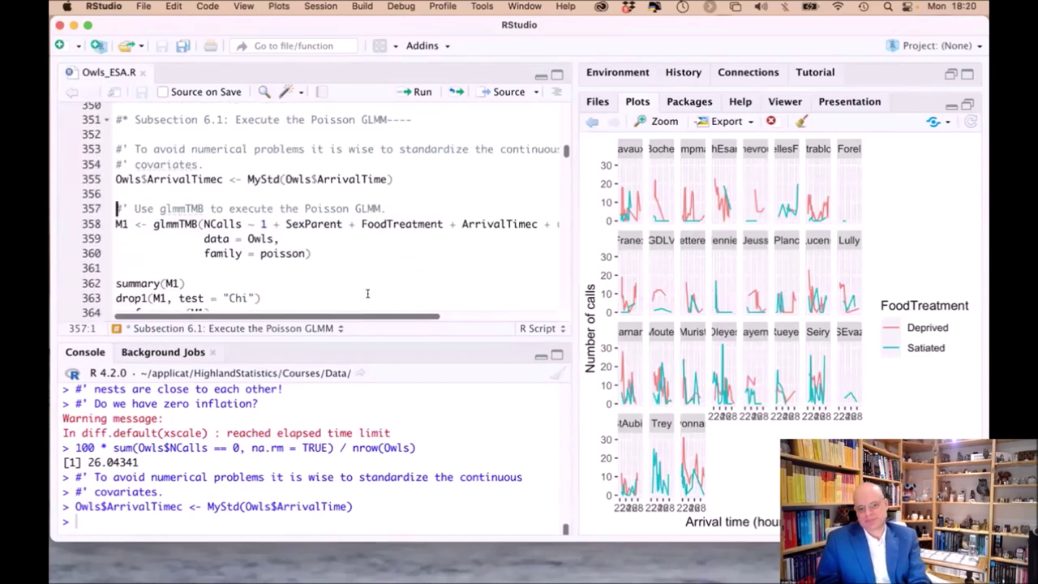
{"action": "key", "text": "shift+Down"}
{"action": "key", "text": "shift+Down"}
{"action": "key", "text": "shift+Down"}
{"action": "key", "text": "shift+Down"}
{"action": "key", "text": "shift+Down"}
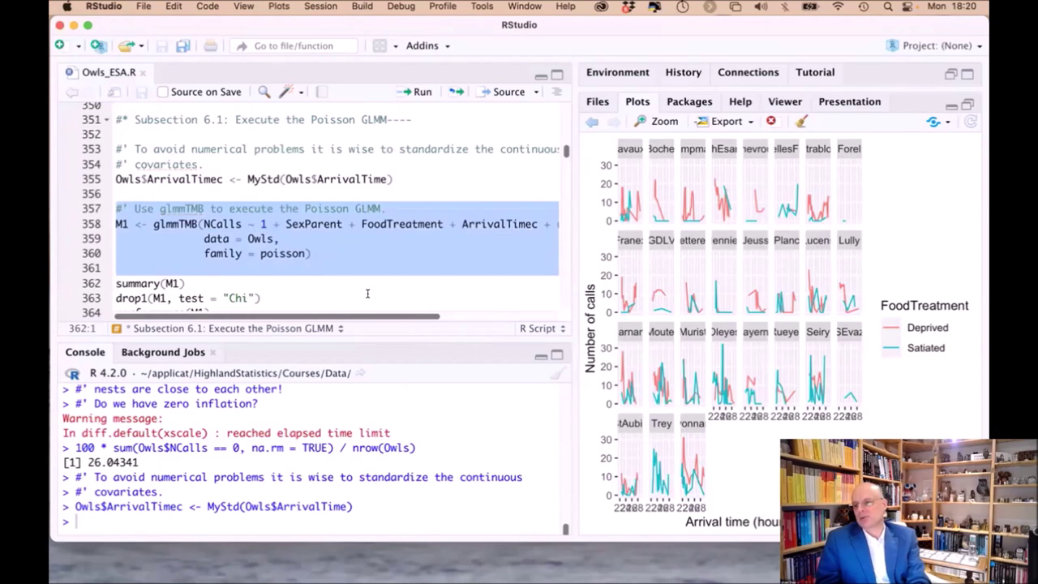
{"action": "key", "text": "shift+Down"}
{"action": "key", "text": "shift+Down"}
{"action": "key", "text": "shift+Down"}
{"action": "key", "text": "shift+Down"}
{"action": "key", "text": "shift+Down"}
{"action": "key", "text": "shift+Down"}
{"action": "key", "text": "shift+Down"}
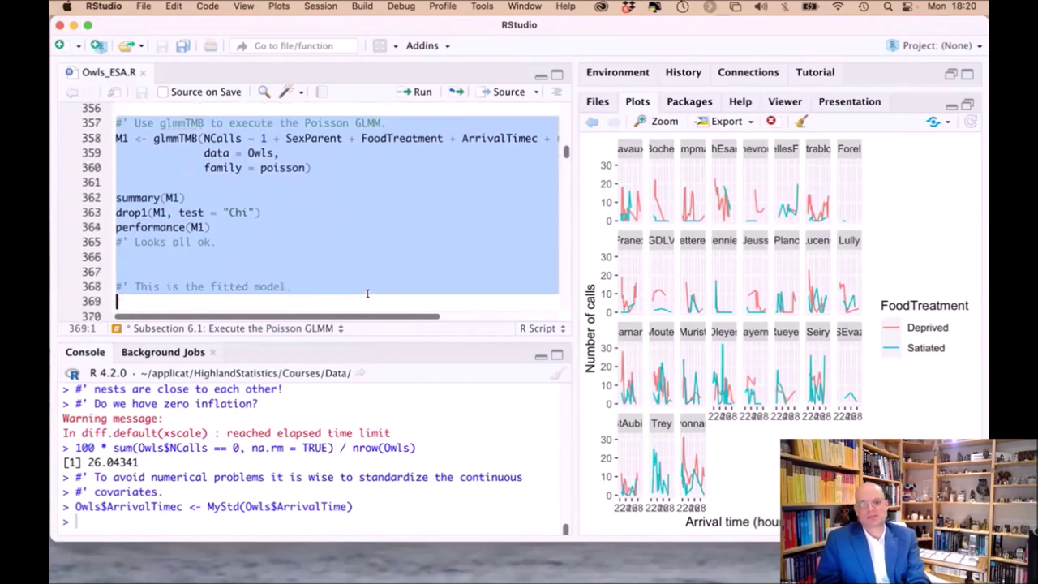
{"action": "key", "text": "shift+Down"}
{"action": "key", "text": "shift+Down"}
{"action": "key", "text": "shift+Up"}
{"action": "key", "text": "shift+Up"}
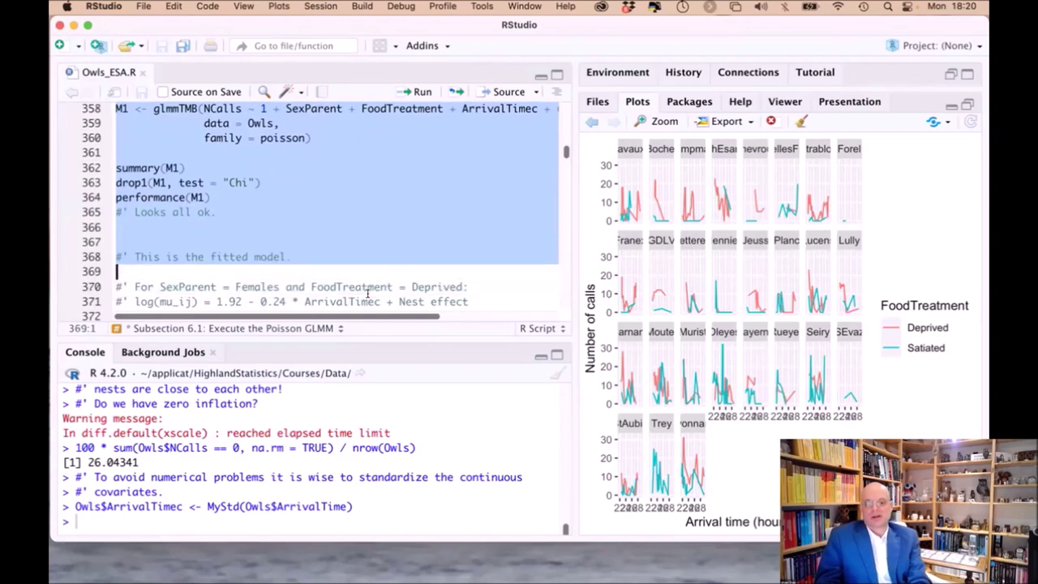
{"action": "key", "text": "super+Return"}
- Run testDispersion(M1) in Subsection 6.2 to check the Poisson GLMM for overdispersion, and inspect the test's p-value
{"action": "scroll", "coordinate": [367, 294], "scroll_direction": "down", "scroll_amount": 1}
{"action": "scroll", "coordinate": [368, 294], "scroll_direction": "down", "scroll_amount": 6}
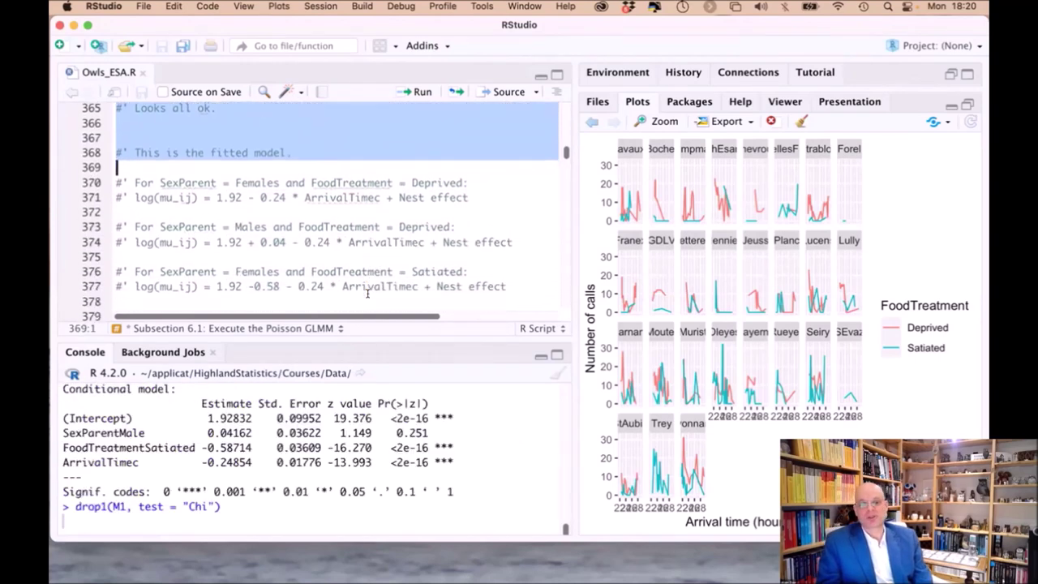
{"action": "scroll", "coordinate": [368, 293], "scroll_direction": "down", "scroll_amount": 1}
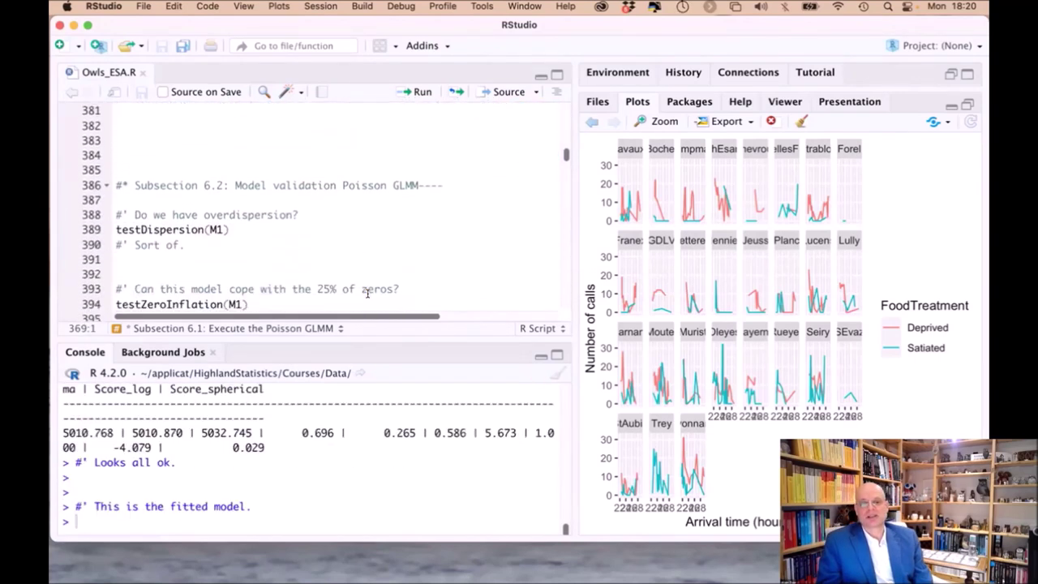
{"action": "left_click", "coordinate": [232, 226]}
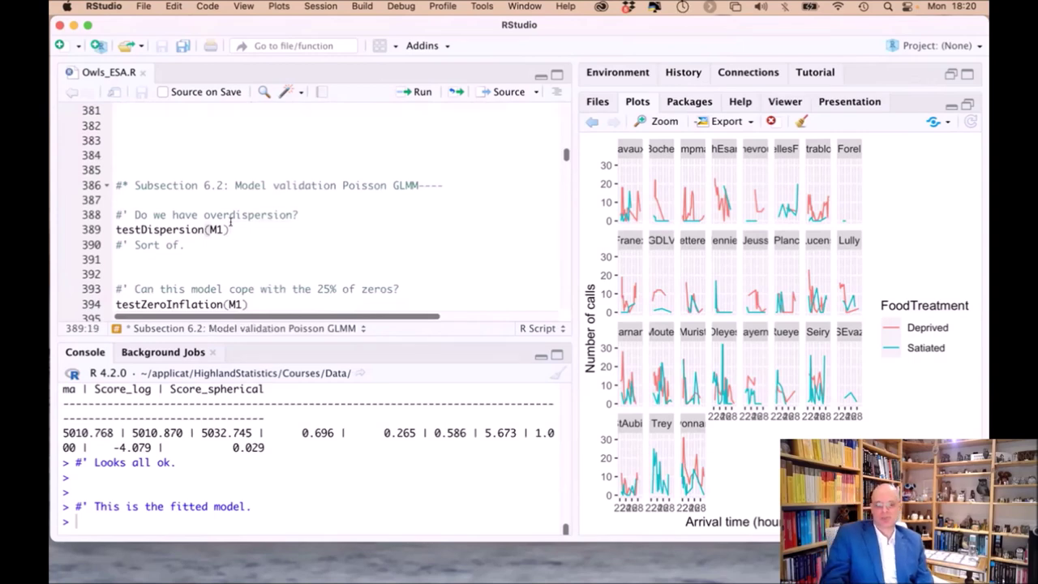
{"action": "key", "text": "super+Return"}
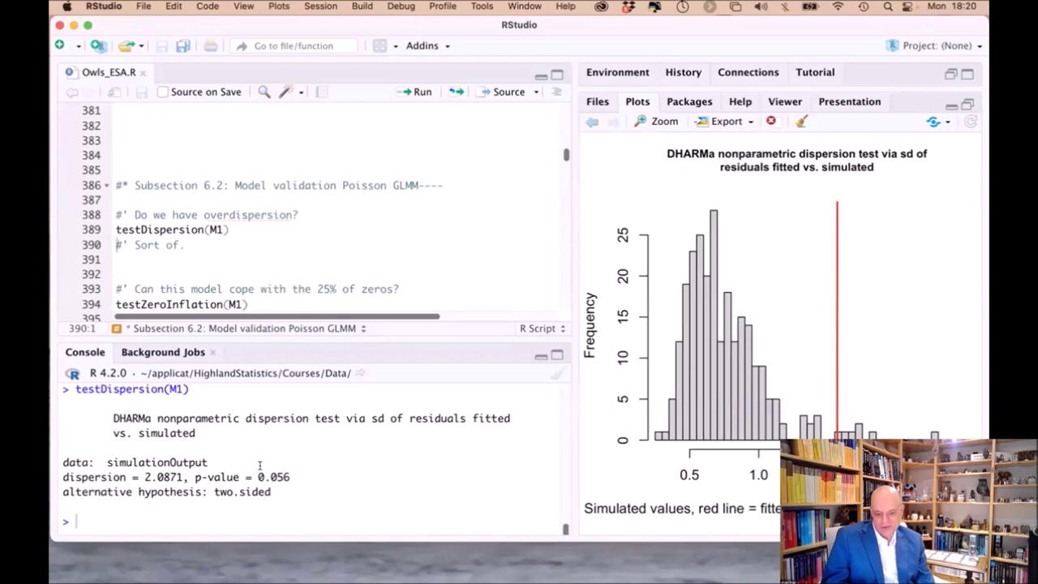
{"action": "left_click_drag", "start_coordinate": [260, 465], "coordinate": [285, 466]}
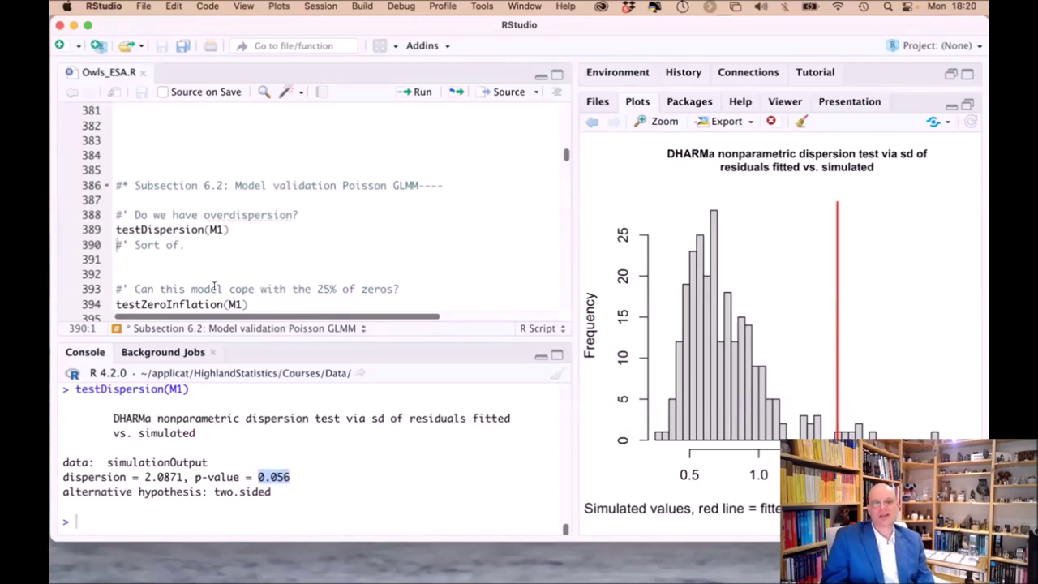
{"action": "double_click", "coordinate": [186, 228]}
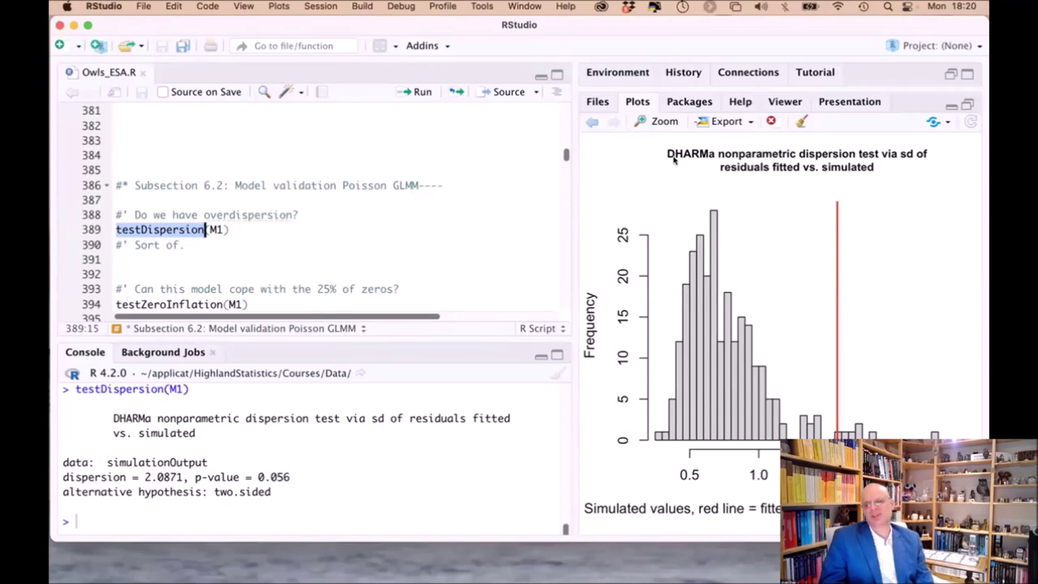
- Run testZeroInflation(M1) to check whether the Poisson GLMM can cope with the zeros
{"action": "scroll", "coordinate": [352, 261], "scroll_direction": "down", "scroll_amount": 2}
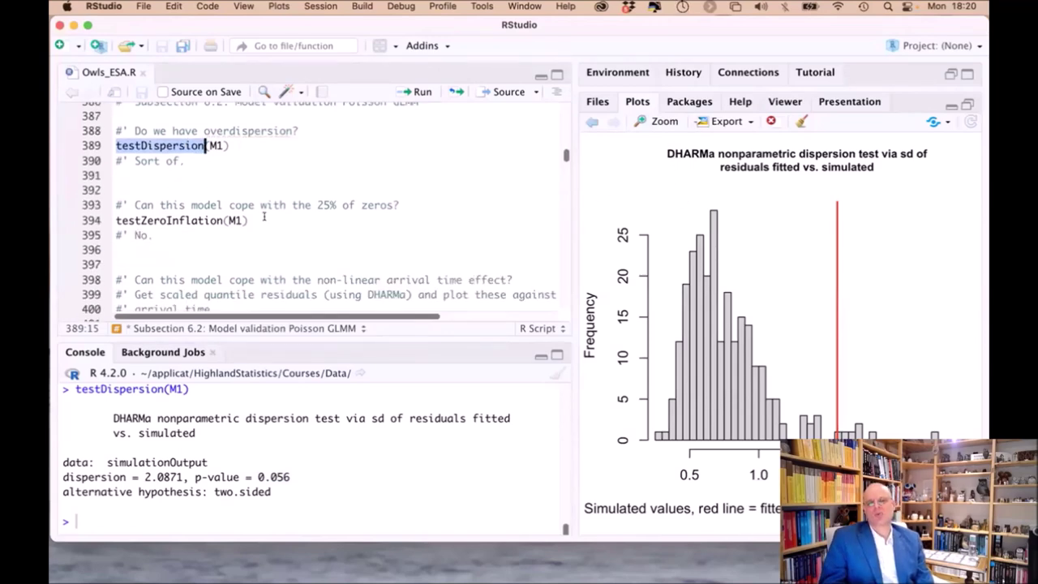
{"action": "left_click", "coordinate": [264, 218]}
{"action": "key", "text": "super+Return"}
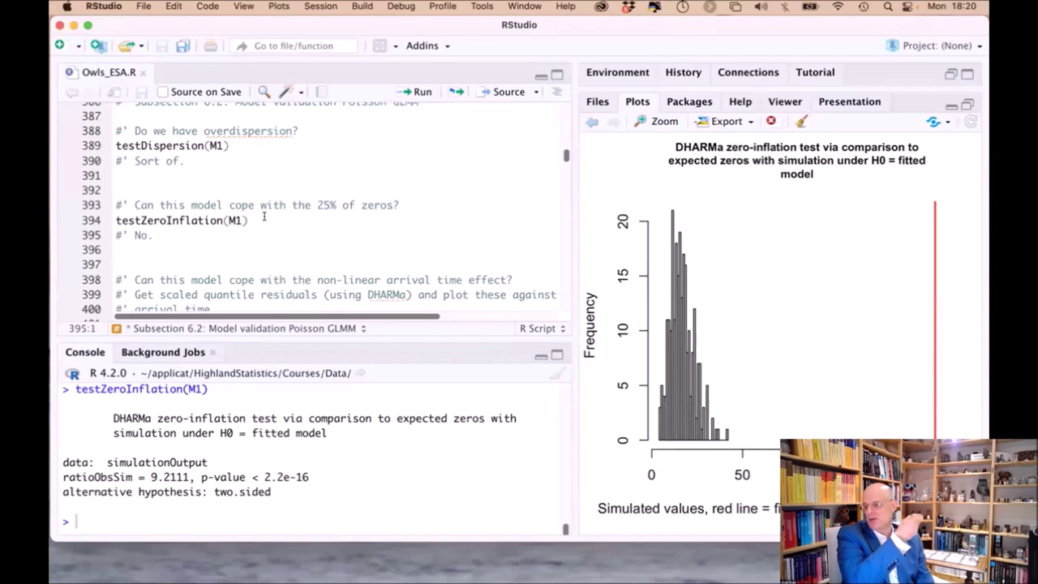
- Simulate the scaled quantile residuals of M1 as E1Eqr and plot them against Owls$ArrivalTime
{"action": "scroll", "coordinate": [263, 218], "scroll_direction": "down", "scroll_amount": 3}
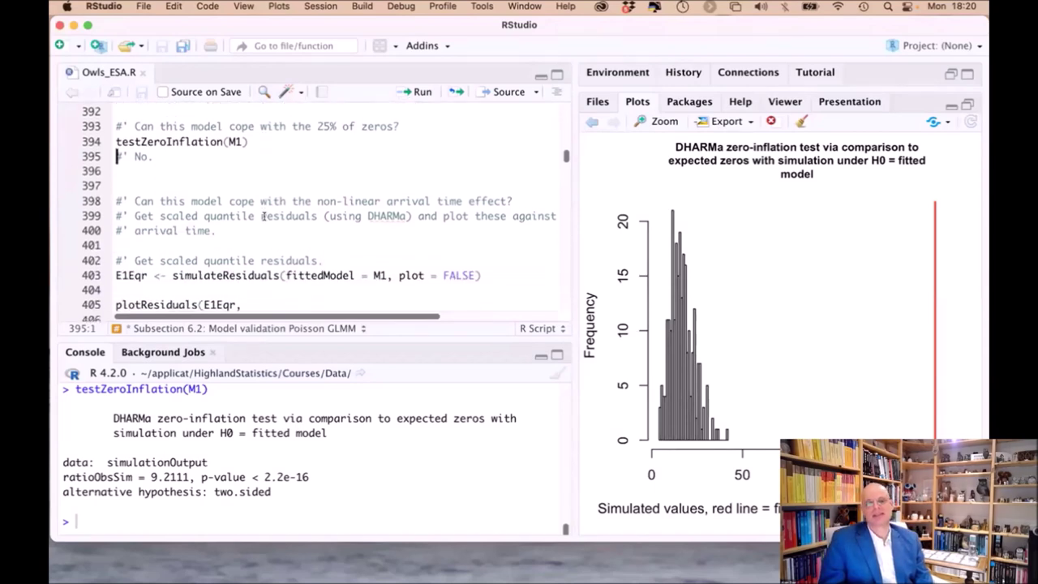
{"action": "left_click", "coordinate": [264, 216]}
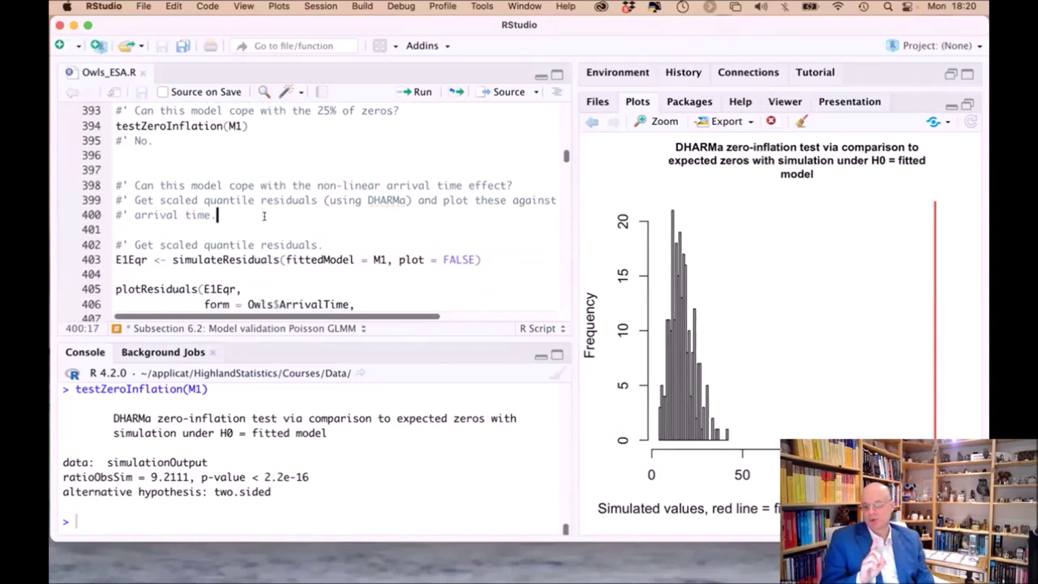
{"action": "scroll", "coordinate": [264, 216], "scroll_direction": "down", "scroll_amount": 1}
{"action": "left_click", "coordinate": [324, 215]}
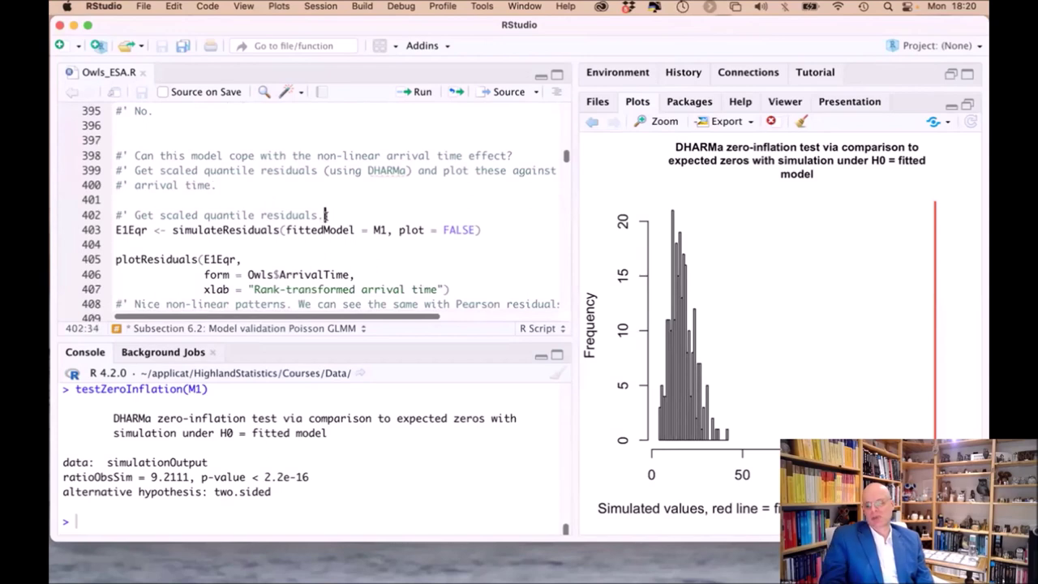
{"action": "key", "text": "super+Return"}
{"action": "key", "text": "super+Return"}
{"action": "key", "text": "super+Return"}
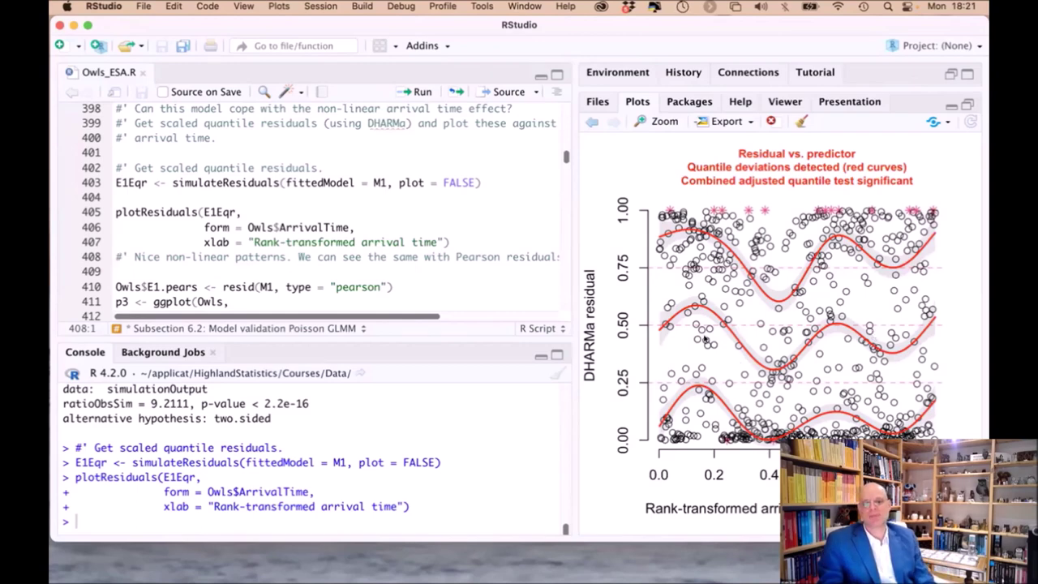
- Run Subsection 6.3 block A, which builds the MyData1 covariate grid with ddply, shows its head and sets MyData1$Nest to NA
{"action": "scroll", "coordinate": [542, 259], "scroll_direction": "down", "scroll_amount": 4}
{"action": "scroll", "coordinate": [543, 259], "scroll_direction": "down", "scroll_amount": 5}
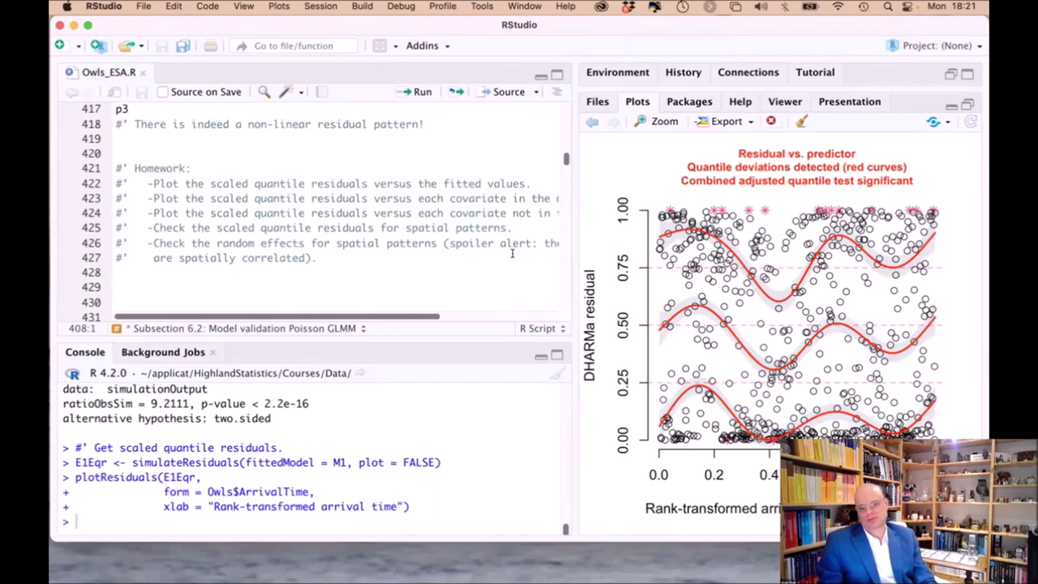
{"action": "scroll", "coordinate": [512, 253], "scroll_direction": "down", "scroll_amount": 3}
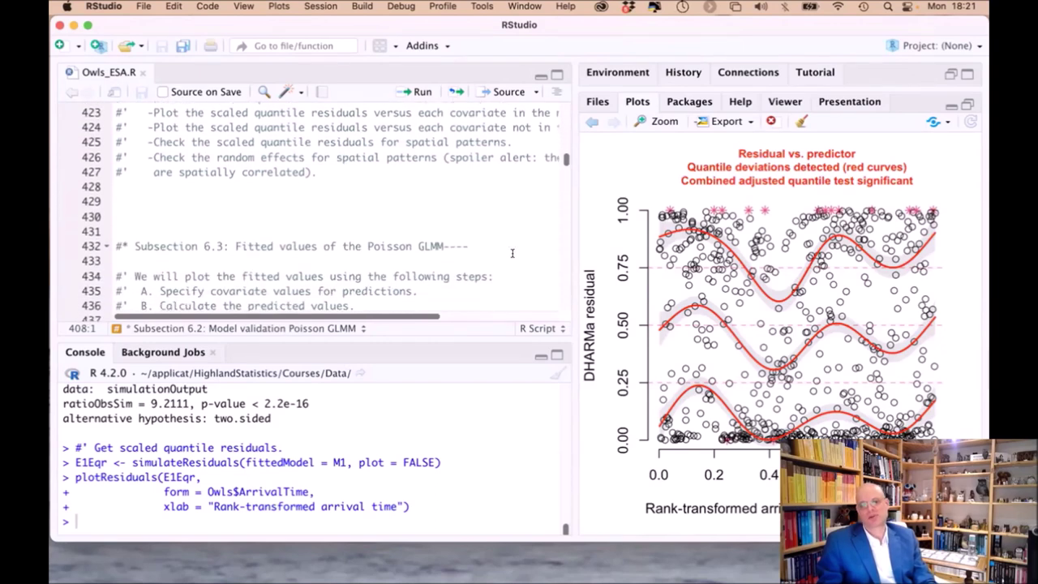
{"action": "scroll", "coordinate": [512, 253], "scroll_direction": "down", "scroll_amount": 3}
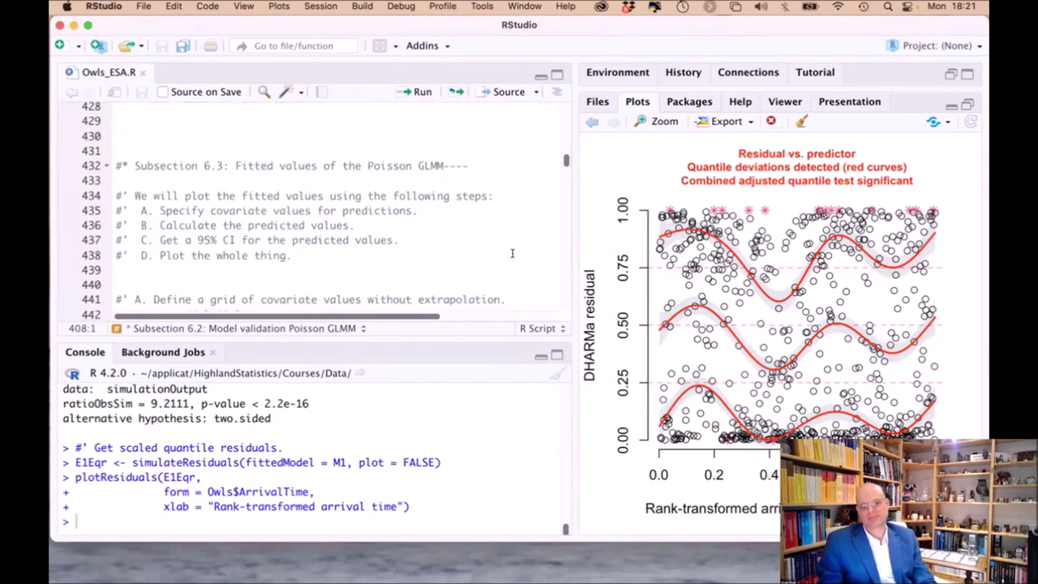
{"action": "scroll", "coordinate": [512, 253], "scroll_direction": "down", "scroll_amount": 2}
{"action": "left_click", "coordinate": [334, 250]}
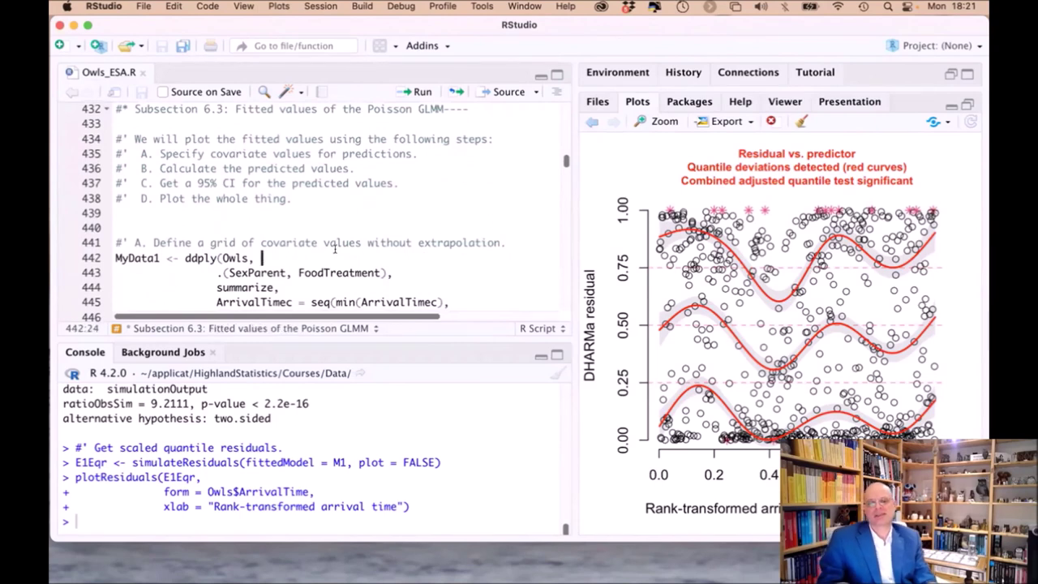
{"action": "key", "text": "Up"}
{"action": "key", "text": "Home"}
{"action": "key", "text": "shift+Down"}
{"action": "key", "text": "shift+Down"}
{"action": "key", "text": "shift+Down"}
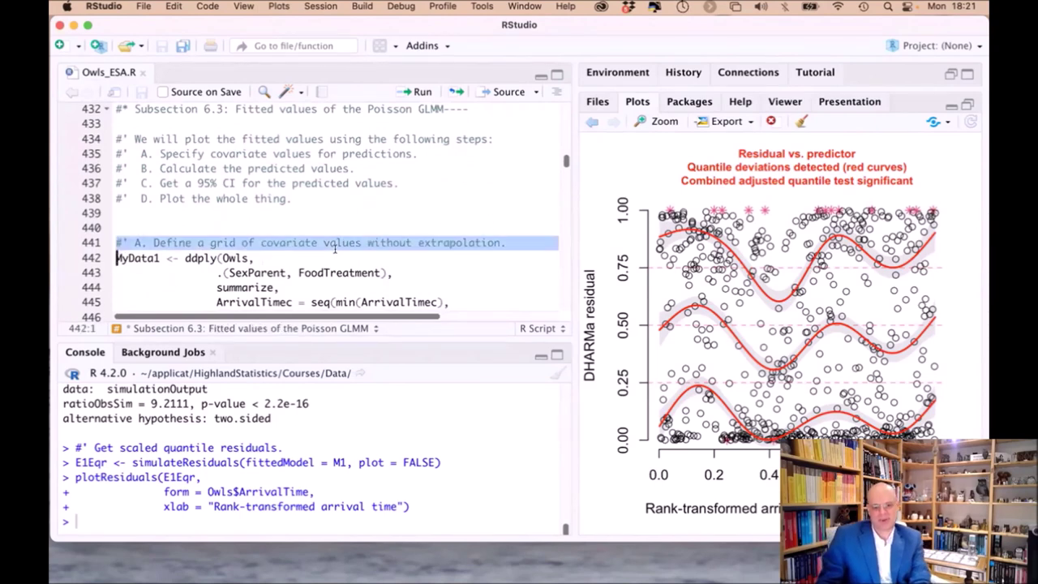
{"action": "key", "text": "shift+Down"}
{"action": "key", "text": "shift+Down"}
{"action": "key", "text": "shift+Down"}
{"action": "key", "text": "shift+Down"}
{"action": "key", "text": "shift+Down"}
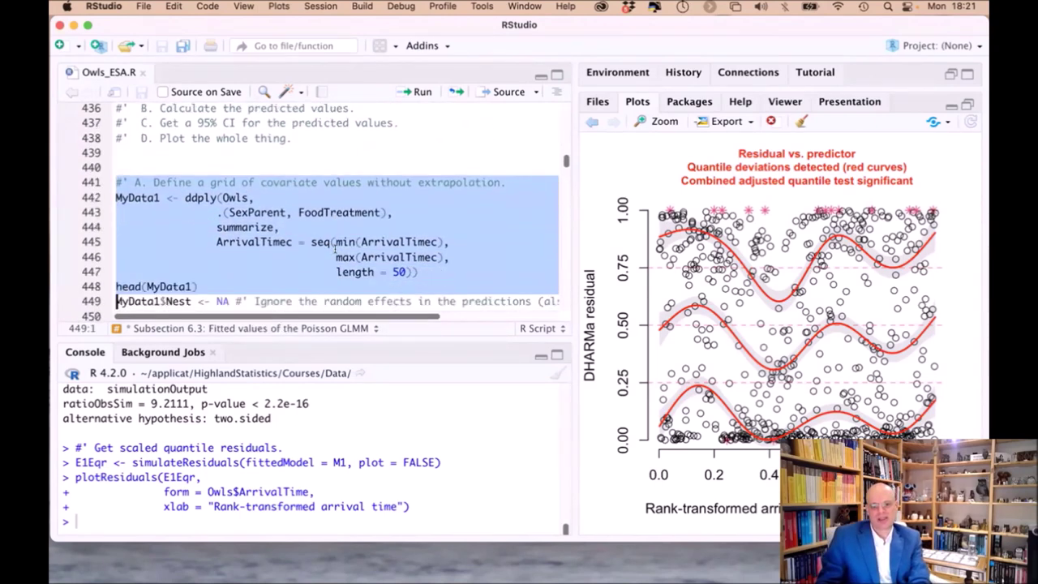
{"action": "key", "text": "shift+Down"}
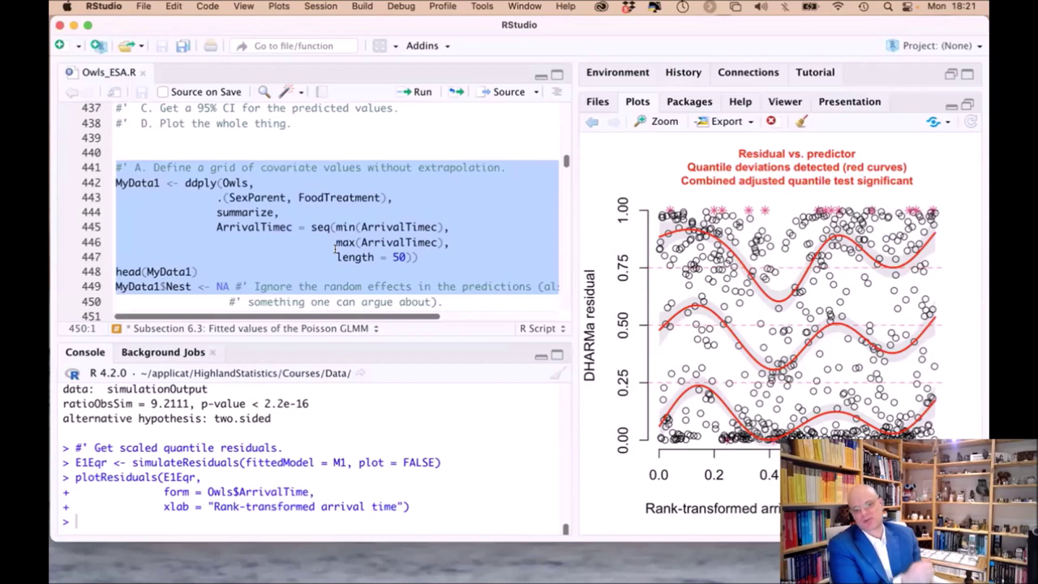
{"action": "key", "text": "super+Return"}
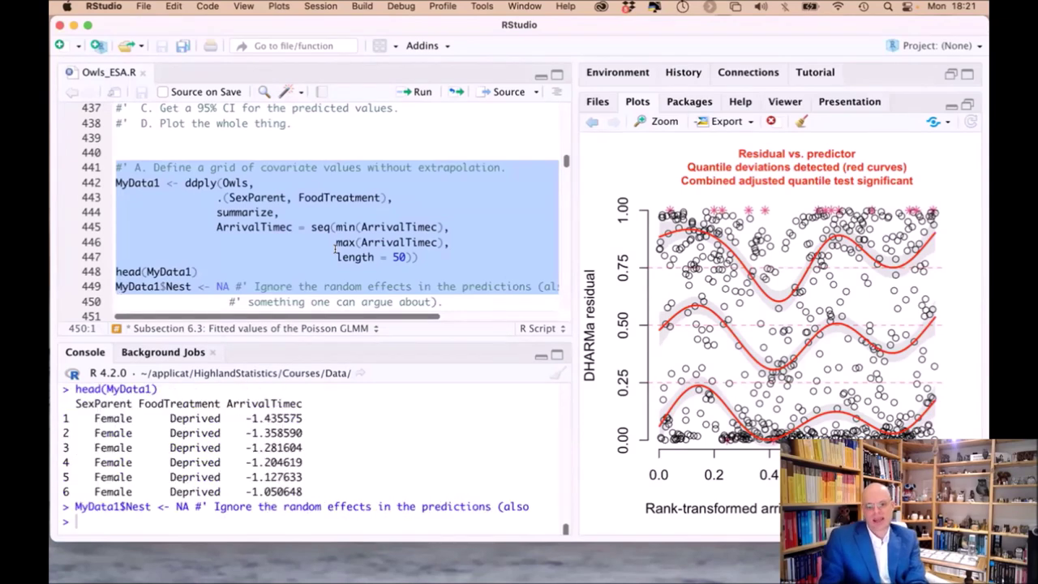
- Run the block B predict call that stores M1's predictions for MyData1 in P1, with standard errors and no random effects
{"action": "scroll", "coordinate": [334, 249], "scroll_direction": "down", "scroll_amount": 3}
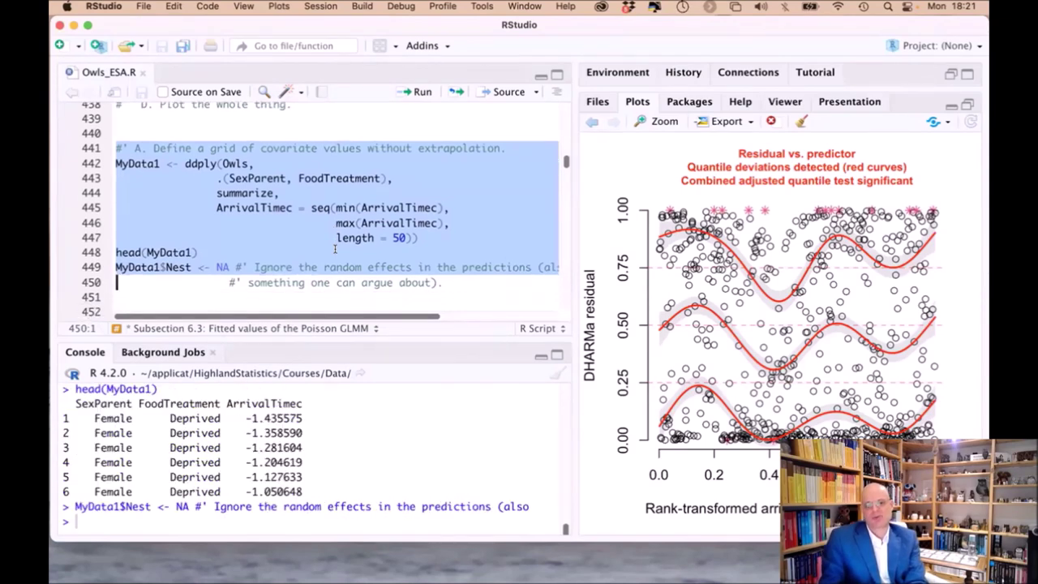
{"action": "left_click", "coordinate": [334, 248]}
{"action": "key", "text": "super+Return"}
{"action": "key", "text": "super+Return"}
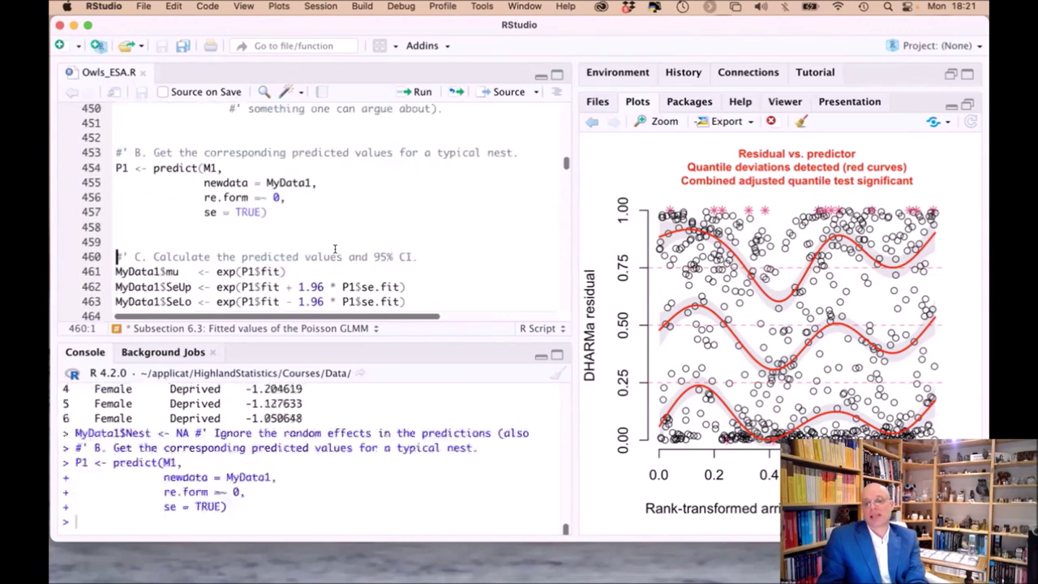
- Run block C to calculate mu, SeUp and SeLo in MyData1 for the 95% CI and show its head
{"action": "key", "text": "super+Return"}
{"action": "key", "text": "super+Return"}
{"action": "key", "text": "super+Return"}
{"action": "key", "text": "super+Return"}
- Run block D to back-standardize MyData1$ArrivalTime and plot the fitted values in ggplot panels by SexParent and FoodTreatment
{"action": "key", "text": "super+Return"}
{"action": "key", "text": "super+Return"}
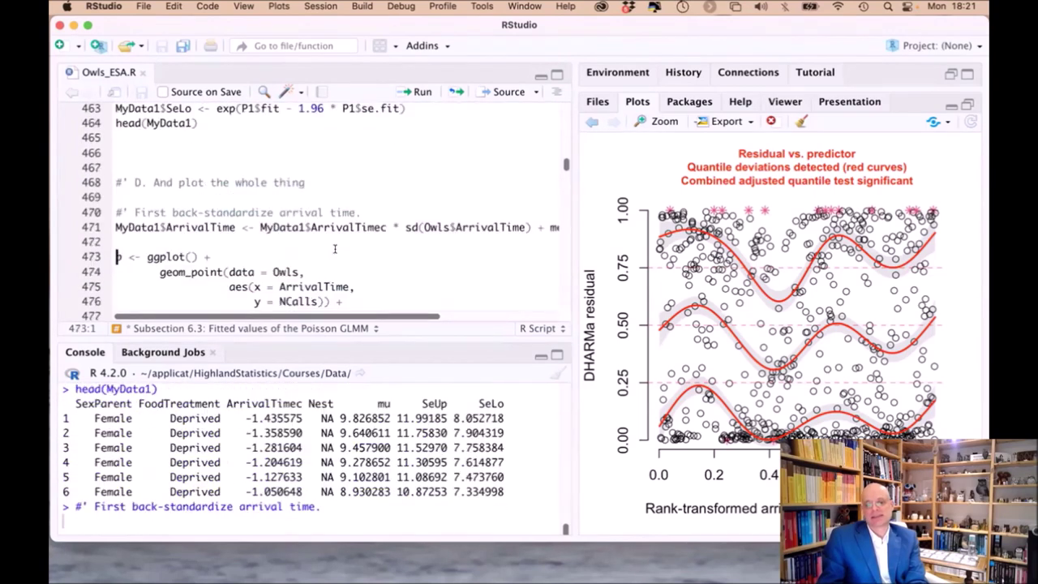
{"action": "key", "text": "super+Return"}
{"action": "key", "text": "super+Return"}
{"action": "key", "text": "super+Return"}
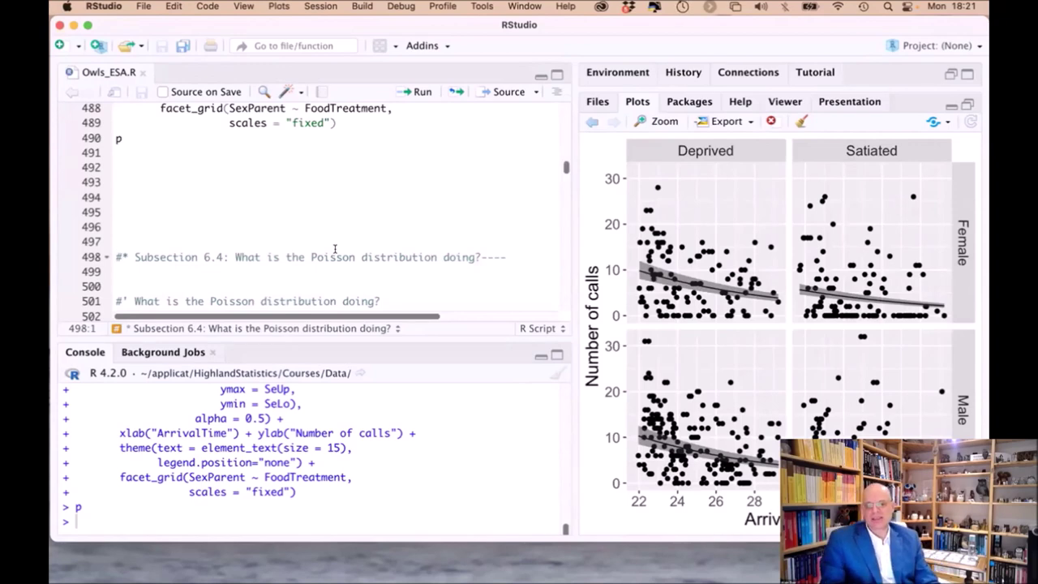
- Run the whole Subsection 6.4 code block that draws the 3-d scatterplot with Poisson density curves for the Female/Deprived combination
{"action": "scroll", "coordinate": [334, 248], "scroll_direction": "down", "scroll_amount": 1}
{"action": "scroll", "coordinate": [334, 248], "scroll_direction": "down", "scroll_amount": 3}
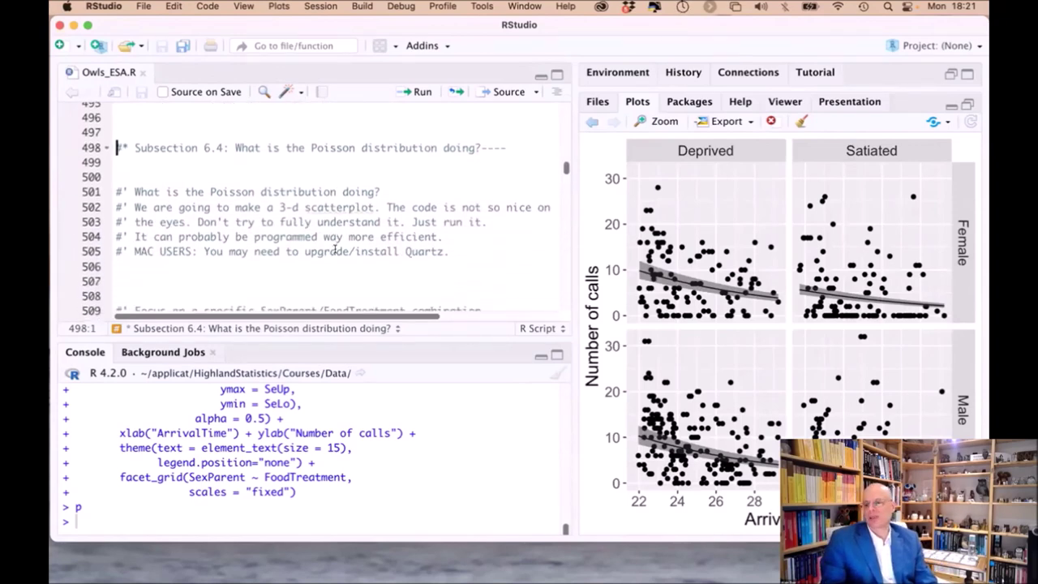
{"action": "scroll", "coordinate": [334, 248], "scroll_direction": "down", "scroll_amount": 3}
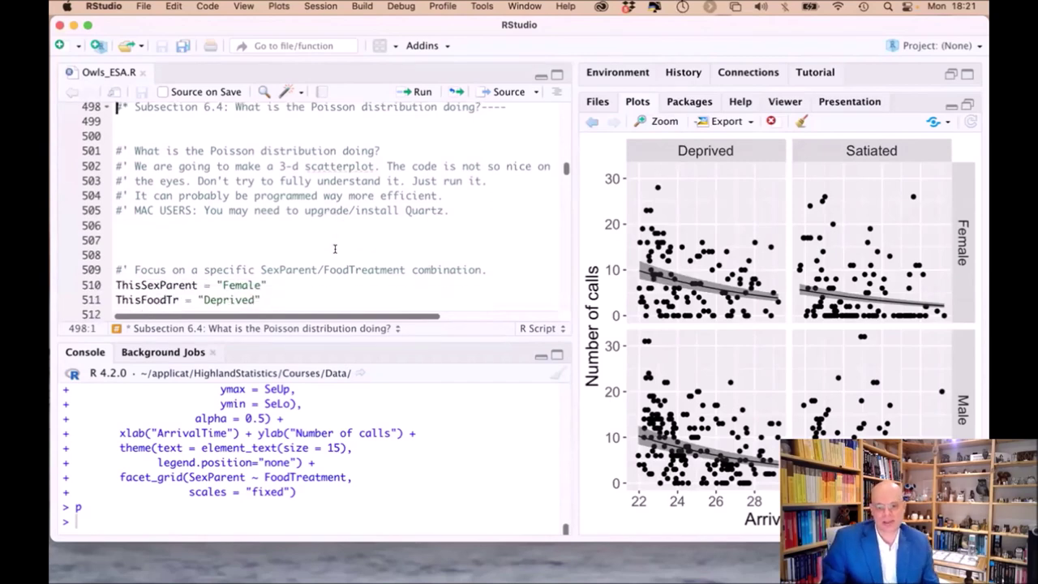
{"action": "scroll", "coordinate": [334, 248], "scroll_direction": "down", "scroll_amount": 1}
{"action": "left_click", "coordinate": [245, 182]}
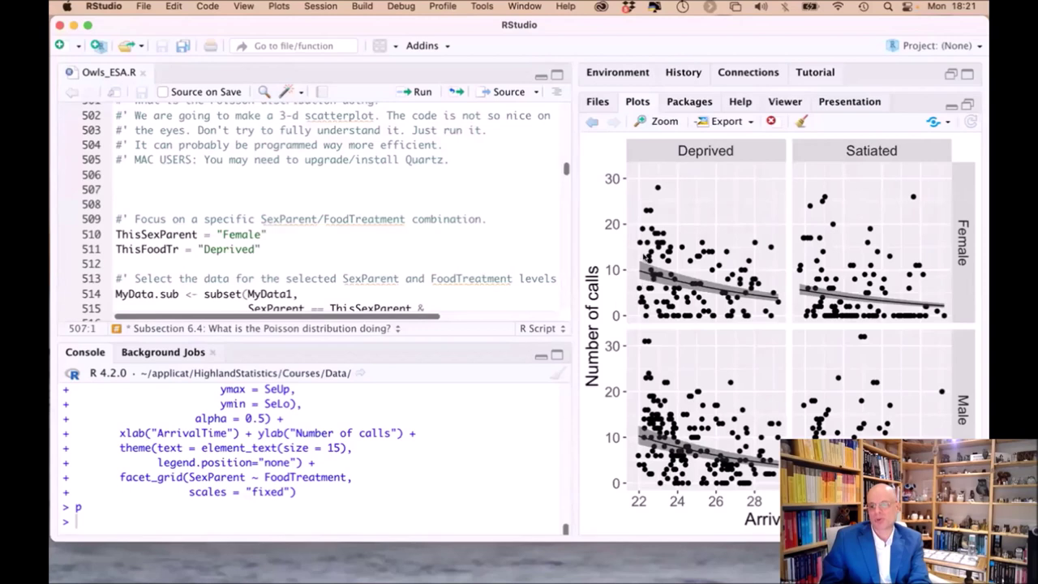
{"action": "scroll", "coordinate": [443, 227], "scroll_direction": "down", "scroll_amount": 1}
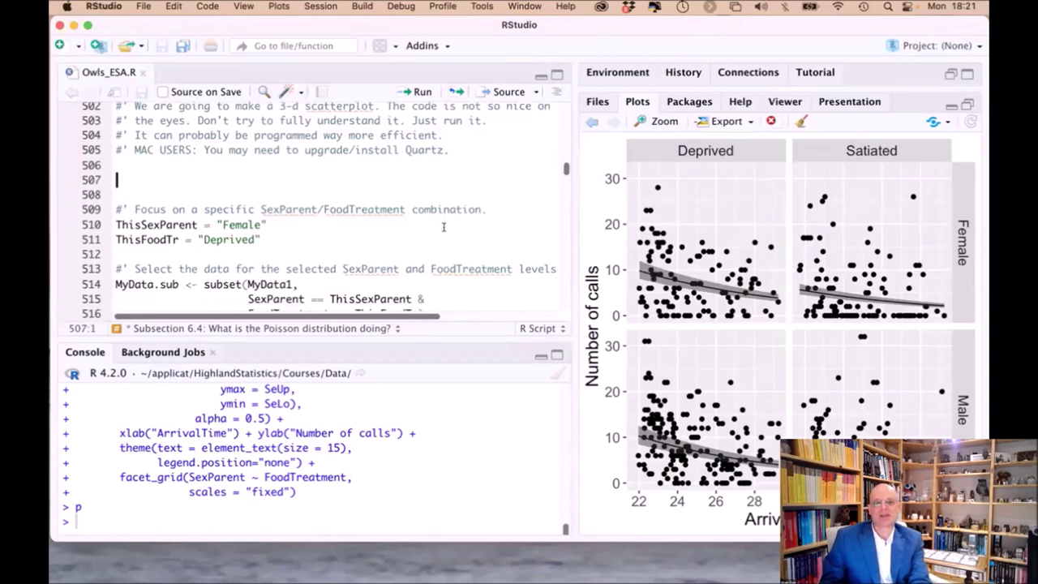
{"action": "key", "text": "shift+Down"}
{"action": "key", "text": "shift+Down"}
{"action": "key", "text": "shift+Down"}
{"action": "key", "text": "shift+Down"}
{"action": "key", "text": "shift+Down"}
{"action": "key", "text": "shift+Down"}
{"action": "key", "text": "shift+Down"}
{"action": "key", "text": "shift+Down"}
{"action": "key", "text": "shift+Down"}
{"action": "key", "text": "shift+Down"}
{"action": "key", "text": "shift+Down"}
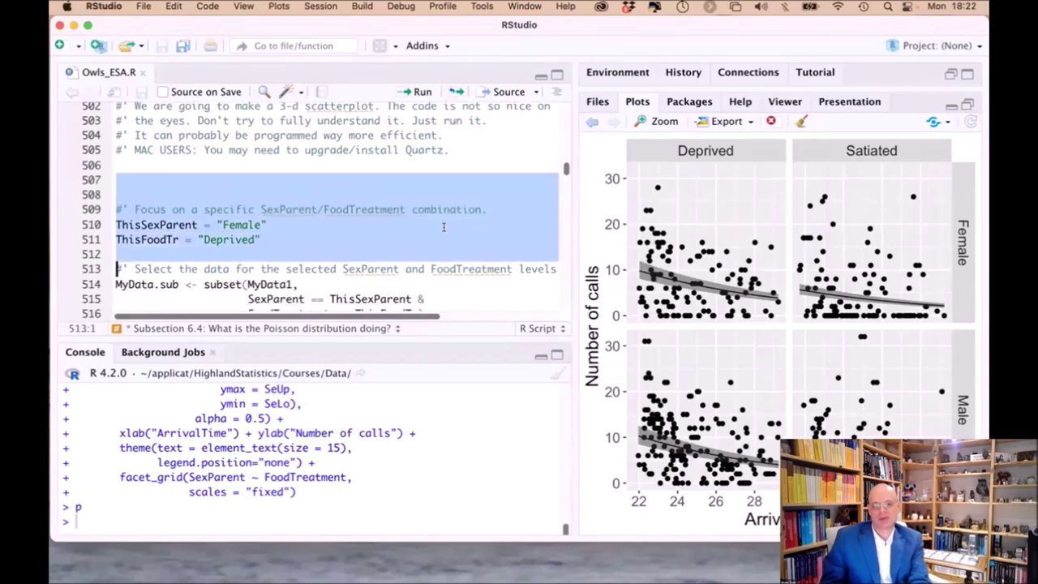
{"action": "key", "text": "shift+Down"}
{"action": "key", "text": "shift+Down"}
{"action": "key", "text": "shift+Down"}
{"action": "key", "text": "shift+Down"}
{"action": "key", "text": "shift+Down"}
{"action": "key", "text": "shift+Down"}
{"action": "key", "text": "shift+Down"}
{"action": "key", "text": "shift+Down"}
{"action": "key", "text": "shift+Down"}
{"action": "key", "text": "shift+Down"}
{"action": "key", "text": "shift+Down"}
{"action": "key", "text": "shift+Down"}
{"action": "key", "text": "shift+Down"}
{"action": "key", "text": "shift+Down"}
{"action": "key", "text": "shift+Down"}
{"action": "key", "text": "shift+Down"}
{"action": "key", "text": "shift+Down"}
{"action": "key", "text": "shift+Down"}
{"action": "key", "text": "shift+Down"}
{"action": "key", "text": "shift+Down"}
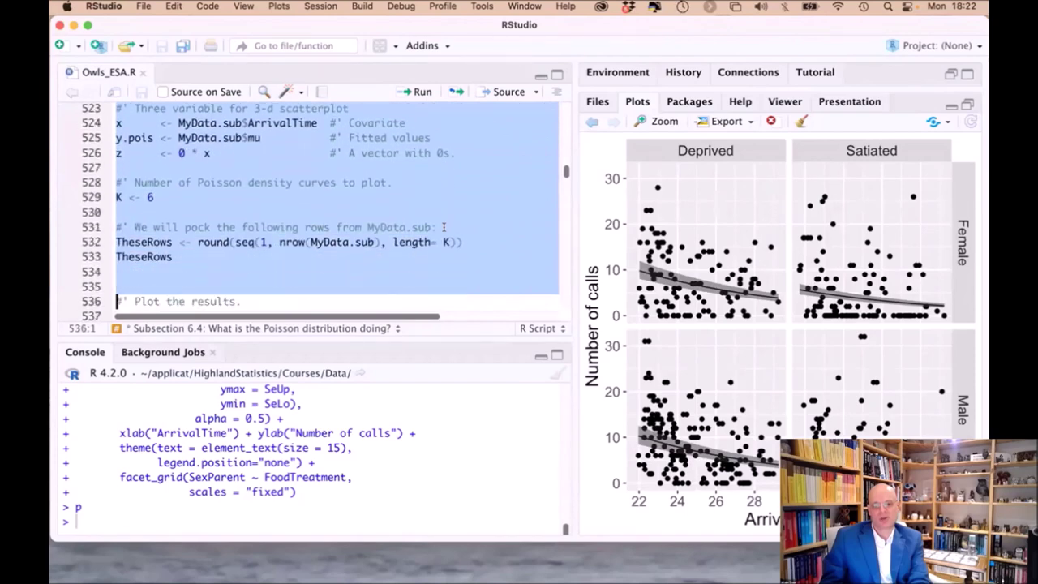
{"action": "key", "text": "shift+Down"}
{"action": "key", "text": "shift+Down"}
{"action": "key", "text": "shift+Down"}
{"action": "key", "text": "shift+Down"}
{"action": "key", "text": "shift+Down"}
{"action": "key", "text": "shift+Down"}
{"action": "key", "text": "shift+Down"}
{"action": "key", "text": "shift+Down"}
{"action": "key", "text": "shift+Down"}
{"action": "key", "text": "shift+Down"}
{"action": "key", "text": "shift+Down"}
{"action": "key", "text": "shift+Down"}
{"action": "key", "text": "shift+Down"}
{"action": "key", "text": "shift+Down"}
{"action": "key", "text": "shift+Down"}
{"action": "key", "text": "shift+Down"}
{"action": "key", "text": "shift+Down"}
{"action": "key", "text": "shift+Down"}
{"action": "key", "text": "shift+Down"}
{"action": "key", "text": "shift+Down"}
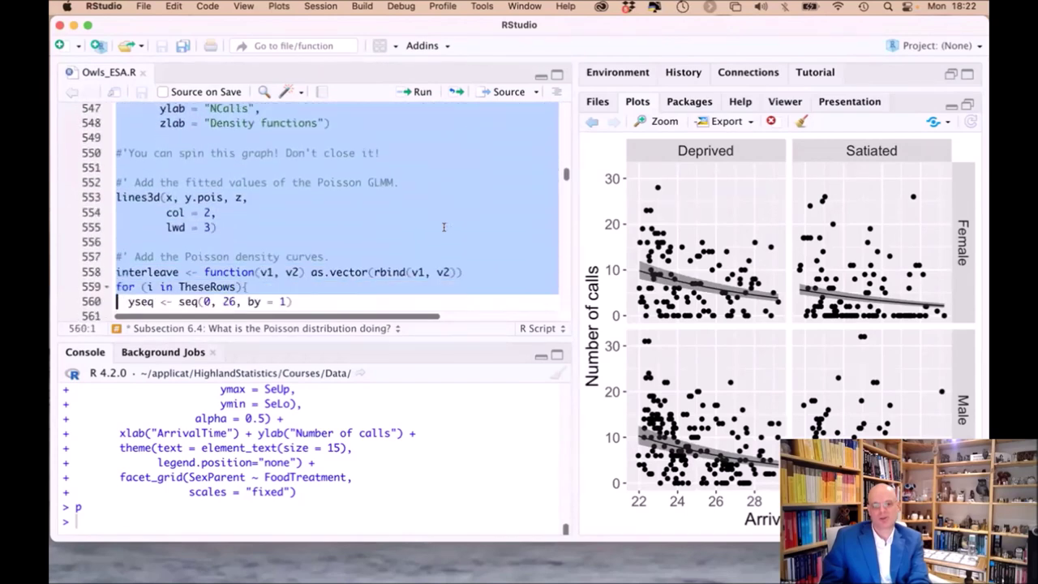
{"action": "key", "text": "shift+Down"}
{"action": "key", "text": "shift+Down"}
{"action": "key", "text": "shift+Down"}
{"action": "key", "text": "shift+Down"}
{"action": "key", "text": "shift+Down"}
{"action": "key", "text": "shift+Down"}
{"action": "key", "text": "shift+Down"}
{"action": "key", "text": "shift+Down"}
{"action": "key", "text": "shift+Down"}
{"action": "key", "text": "shift+Down"}
{"action": "key", "text": "shift+Down"}
{"action": "key", "text": "shift+Down"}
{"action": "key", "text": "shift+Down"}
{"action": "key", "text": "shift+Down"}
{"action": "key", "text": "shift+Down"}
{"action": "key", "text": "shift+Down"}
{"action": "key", "text": "shift+Down"}
{"action": "key", "text": "shift+Down"}
{"action": "key", "text": "shift+Down"}
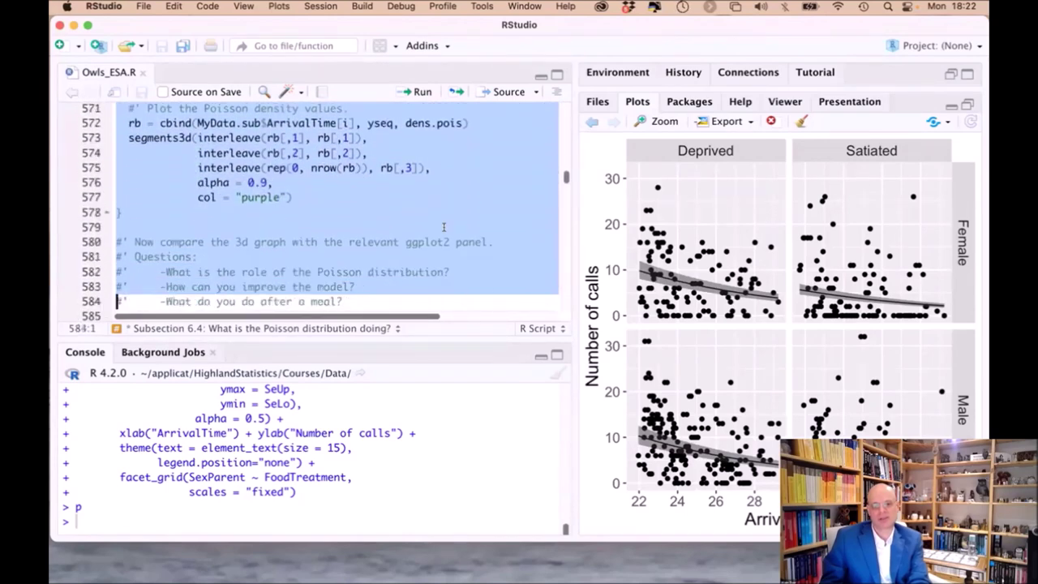
{"action": "key", "text": "shift+Down"}
{"action": "key", "text": "shift+Down"}
{"action": "key", "text": "super+Return"}
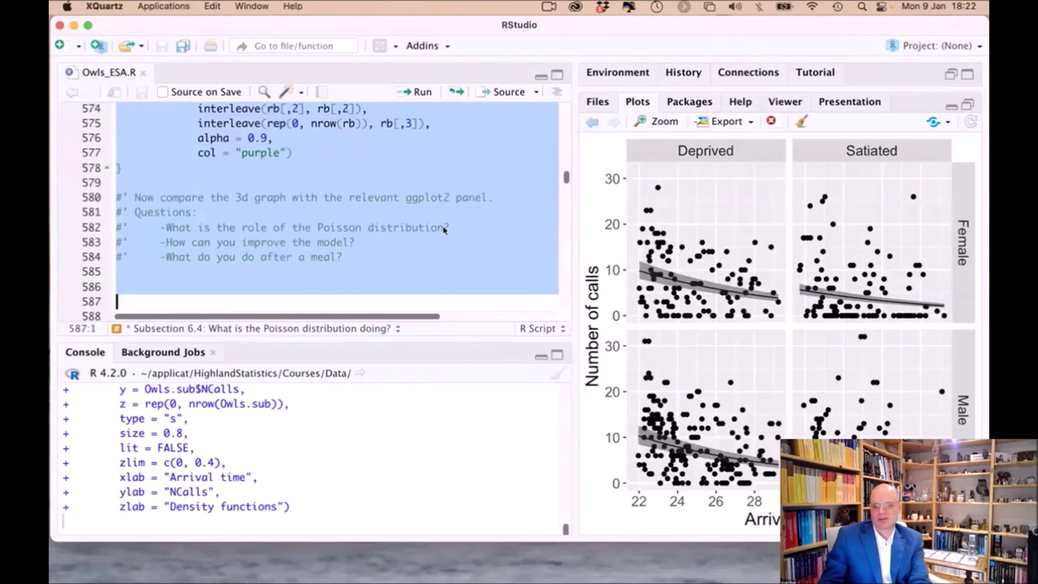
- Switch to the XQuartz RGL device window containing the 3-d scatterplot
{"action": "left_click", "coordinate": [254, 227]}
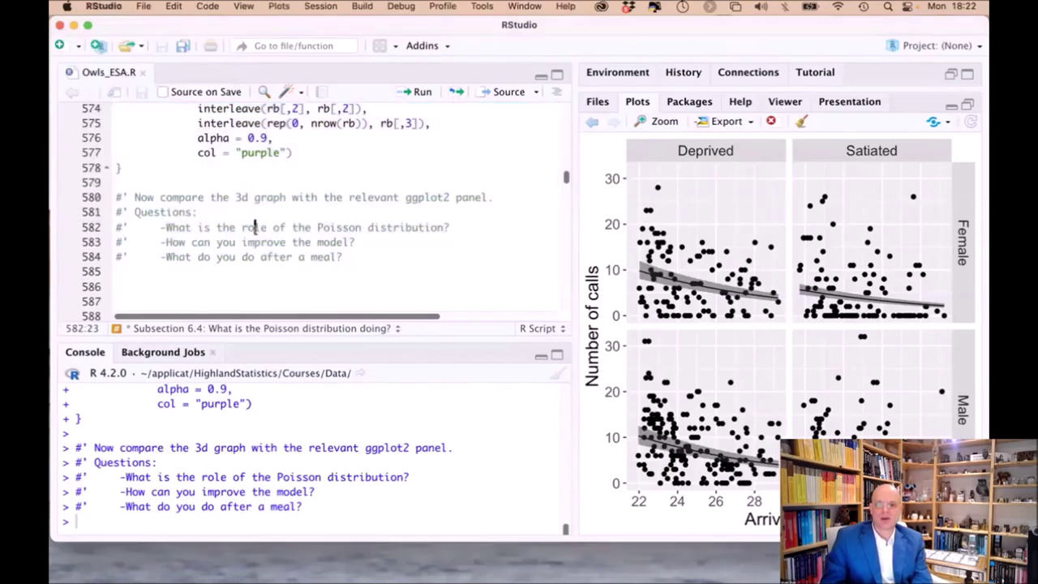
{"action": "left_click", "coordinate": [175, 126]}
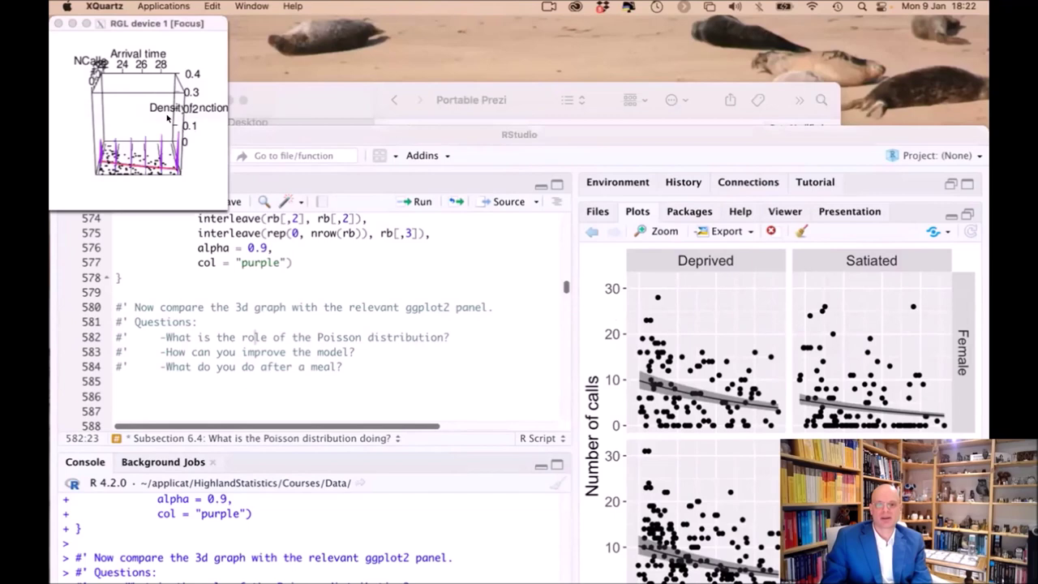
- Enlarge the RGL device window, examine the Poisson density curves in the 3-d scatterplot from several angles, and close the window
{"action": "left_click_drag", "start_coordinate": [231, 218], "coordinate": [554, 525]}
{"action": "left_click_drag", "start_coordinate": [429, 472], "coordinate": [388, 338]}
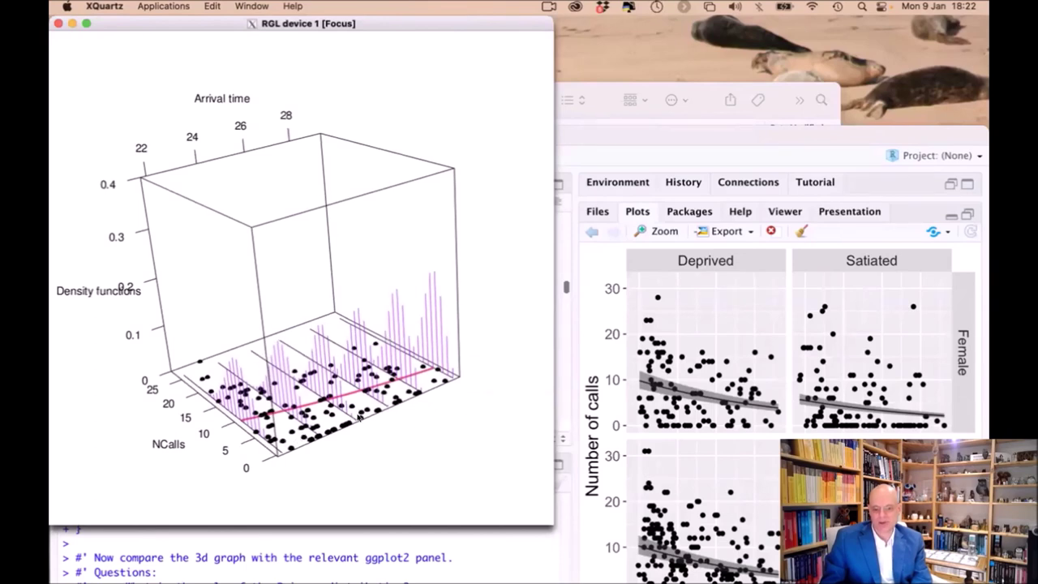
{"action": "left_click_drag", "start_coordinate": [317, 433], "coordinate": [259, 424]}
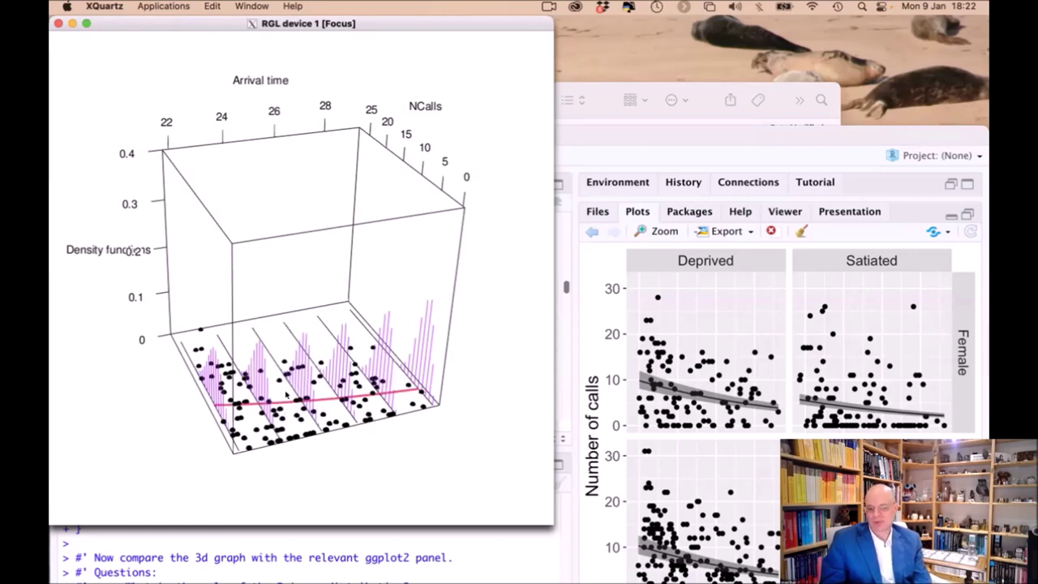
{"action": "left_click_drag", "start_coordinate": [330, 387], "coordinate": [233, 389]}
{"action": "left_click_drag", "start_coordinate": [304, 409], "coordinate": [301, 386]}
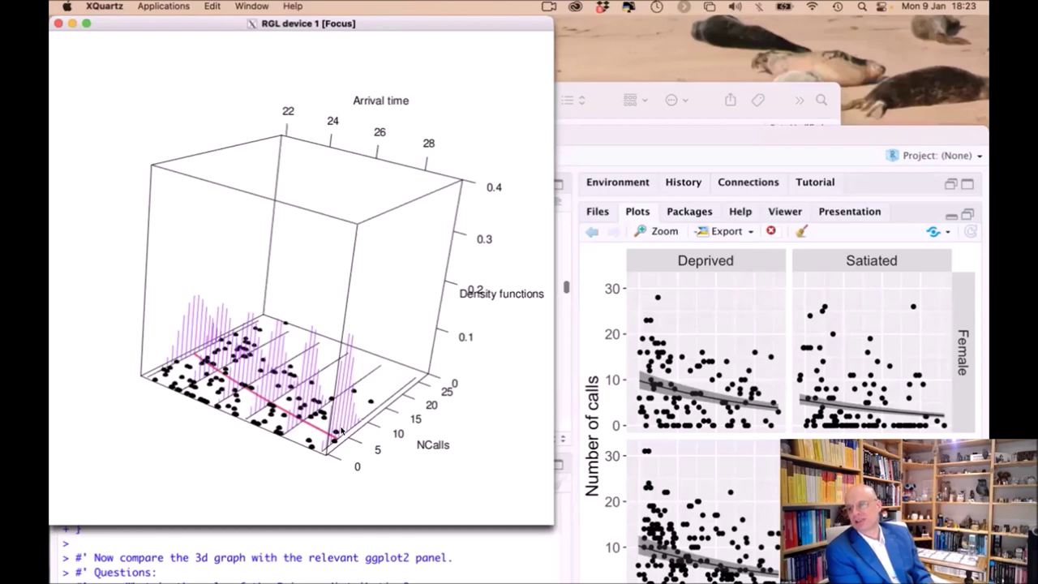
{"action": "left_click", "coordinate": [57, 24]}
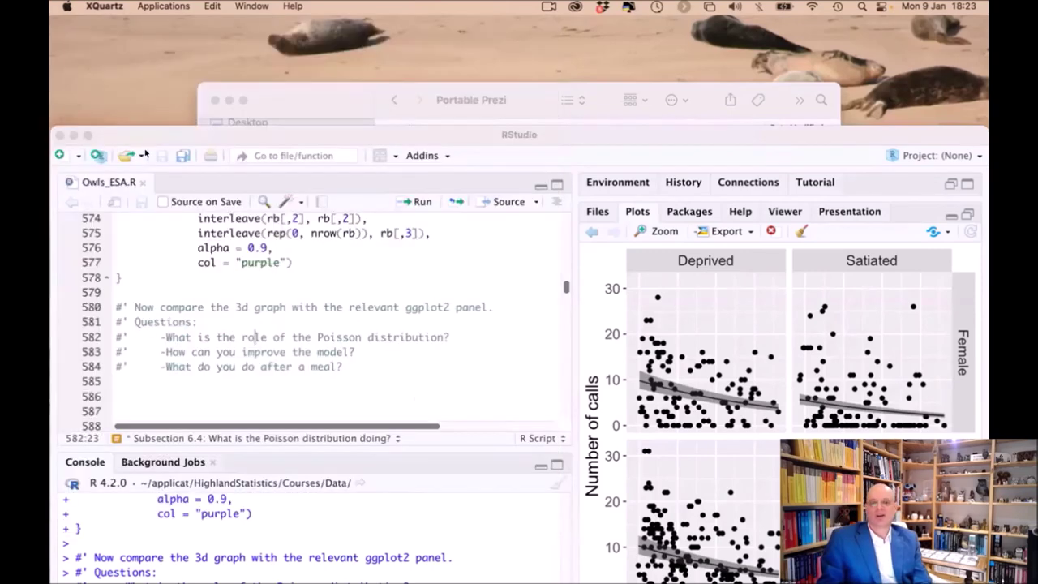
- Run the script from the M2 glmmTMB model with family nbinom2 in Subsection 7.2 through the fitted-values plot ending Subsection 7.4
{"action": "double_click", "coordinate": [209, 136]}
{"action": "scroll", "coordinate": [233, 188], "scroll_direction": "down", "scroll_amount": 5}
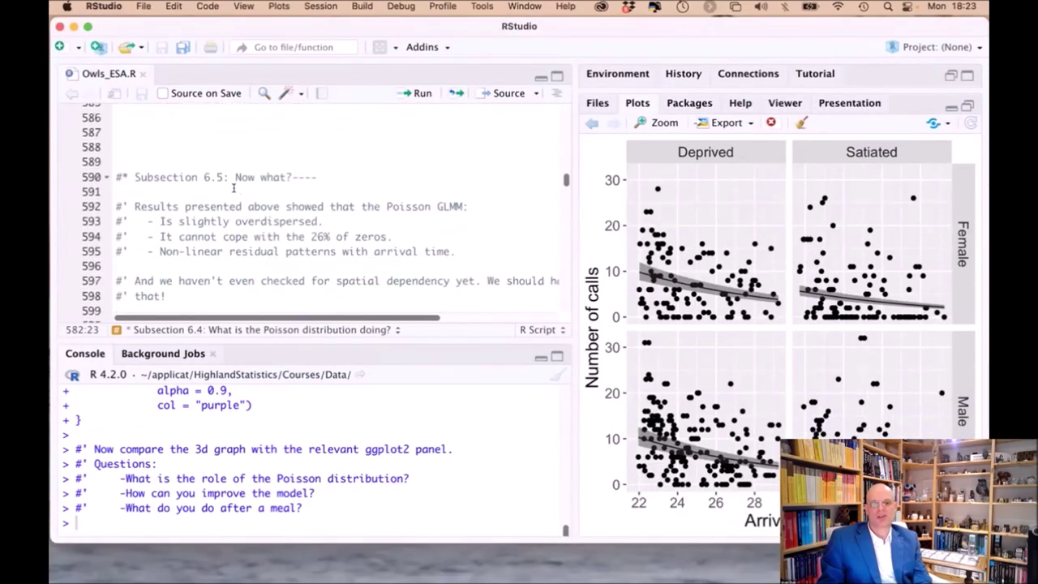
{"action": "scroll", "coordinate": [234, 188], "scroll_direction": "down", "scroll_amount": 6}
{"action": "scroll", "coordinate": [234, 188], "scroll_direction": "down", "scroll_amount": 4}
{"action": "scroll", "coordinate": [233, 188], "scroll_direction": "down", "scroll_amount": 7}
{"action": "scroll", "coordinate": [234, 188], "scroll_direction": "down", "scroll_amount": 3}
{"action": "left_click_drag", "start_coordinate": [267, 238], "coordinate": [310, 238]}
{"action": "left_click", "coordinate": [290, 193]}
{"action": "key", "text": "Down"}
{"action": "key", "text": "Home"}
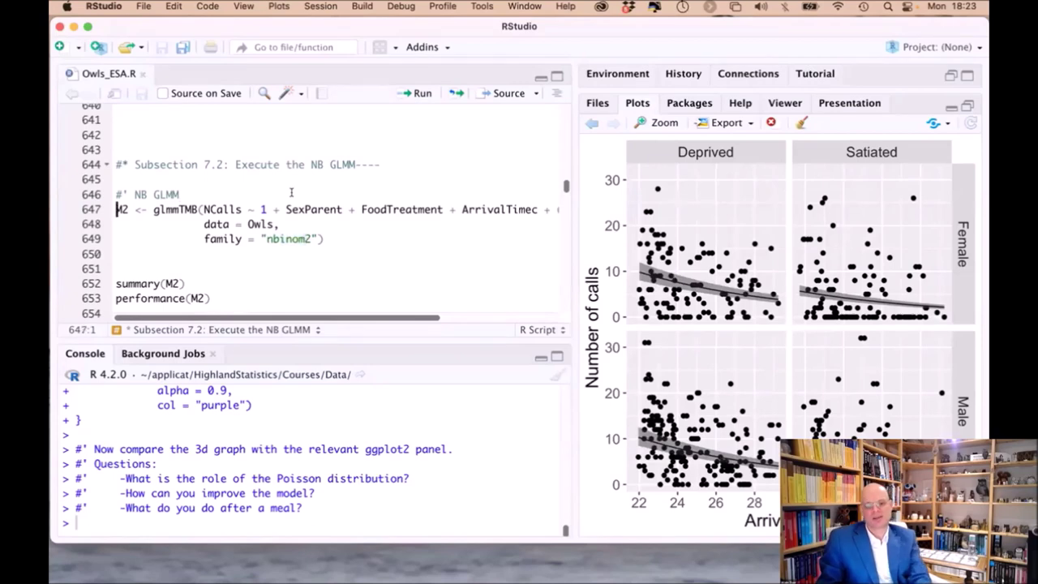
{"action": "key", "text": "shift+Down"}
{"action": "key", "text": "shift+Down"}
{"action": "key", "text": "shift+Down"}
{"action": "key", "text": "shift+Down"}
{"action": "key", "text": "shift+Down"}
{"action": "key", "text": "shift+Down"}
{"action": "key", "text": "shift+Down"}
{"action": "key", "text": "shift+Down"}
{"action": "key", "text": "shift+Down"}
{"action": "key", "text": "shift+Down"}
{"action": "key", "text": "shift+Down"}
{"action": "key", "text": "shift+Down"}
{"action": "key", "text": "shift+Down"}
{"action": "key", "text": "shift+Down"}
{"action": "key", "text": "shift+Down"}
{"action": "key", "text": "shift+Down"}
{"action": "key", "text": "shift+Down"}
{"action": "key", "text": "shift+Down"}
{"action": "key", "text": "shift+Down"}
{"action": "key", "text": "shift+Down"}
{"action": "key", "text": "shift+Down"}
{"action": "key", "text": "shift+Down"}
{"action": "key", "text": "shift+Down"}
{"action": "key", "text": "shift+Down"}
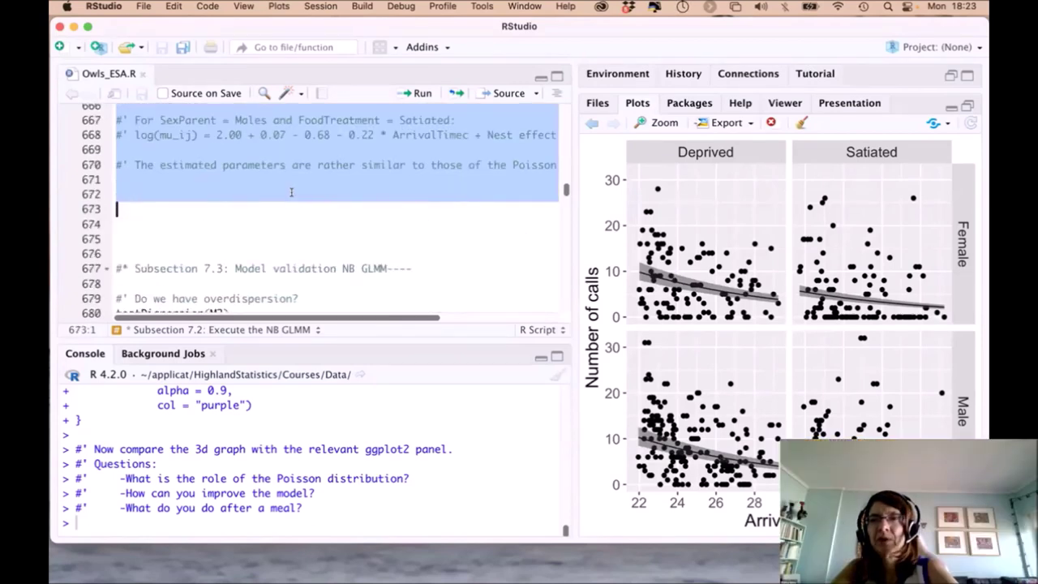
{"action": "key", "text": "shift+Down"}
{"action": "key", "text": "shift+Down"}
{"action": "key", "text": "shift+Down"}
{"action": "key", "text": "shift+Down"}
{"action": "key", "text": "shift+Down"}
{"action": "key", "text": "shift+Down"}
{"action": "key", "text": "shift+Down"}
{"action": "key", "text": "shift+Down"}
{"action": "key", "text": "shift+Down"}
{"action": "key", "text": "shift+Down"}
{"action": "key", "text": "shift+Down"}
{"action": "key", "text": "shift+Down"}
{"action": "key", "text": "shift+Down"}
{"action": "key", "text": "shift+Down"}
{"action": "key", "text": "shift+Down"}
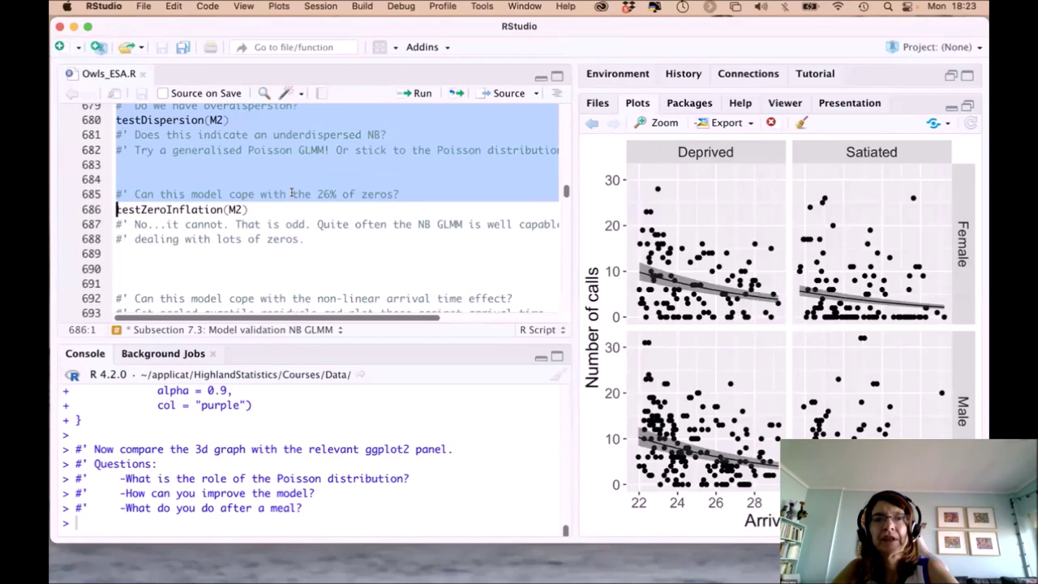
{"action": "key", "text": "shift+Down"}
{"action": "key", "text": "shift+Down"}
{"action": "key", "text": "shift+Down"}
{"action": "key", "text": "shift+Down"}
{"action": "key", "text": "shift+Down"}
{"action": "key", "text": "shift+Down"}
{"action": "key", "text": "shift+Down"}
{"action": "key", "text": "shift+Down"}
{"action": "key", "text": "shift+Down"}
{"action": "key", "text": "shift+Down"}
{"action": "key", "text": "shift+Down"}
{"action": "key", "text": "shift+Down"}
{"action": "key", "text": "shift+Down"}
{"action": "key", "text": "shift+Down"}
{"action": "key", "text": "shift+Down"}
{"action": "key", "text": "shift+Down"}
{"action": "key", "text": "shift+Down"}
{"action": "key", "text": "shift+Down"}
{"action": "key", "text": "shift+Down"}
{"action": "key", "text": "shift+Down"}
{"action": "key", "text": "shift+Down"}
{"action": "key", "text": "shift+Down"}
{"action": "key", "text": "shift+Down"}
{"action": "key", "text": "shift+Down"}
{"action": "key", "text": "shift+Down"}
{"action": "key", "text": "shift+Down"}
{"action": "key", "text": "shift+Down"}
{"action": "key", "text": "shift+Down"}
{"action": "key", "text": "shift+Down"}
{"action": "key", "text": "shift+Down"}
{"action": "key", "text": "shift+Down"}
{"action": "key", "text": "shift+Down"}
{"action": "key", "text": "shift+Down"}
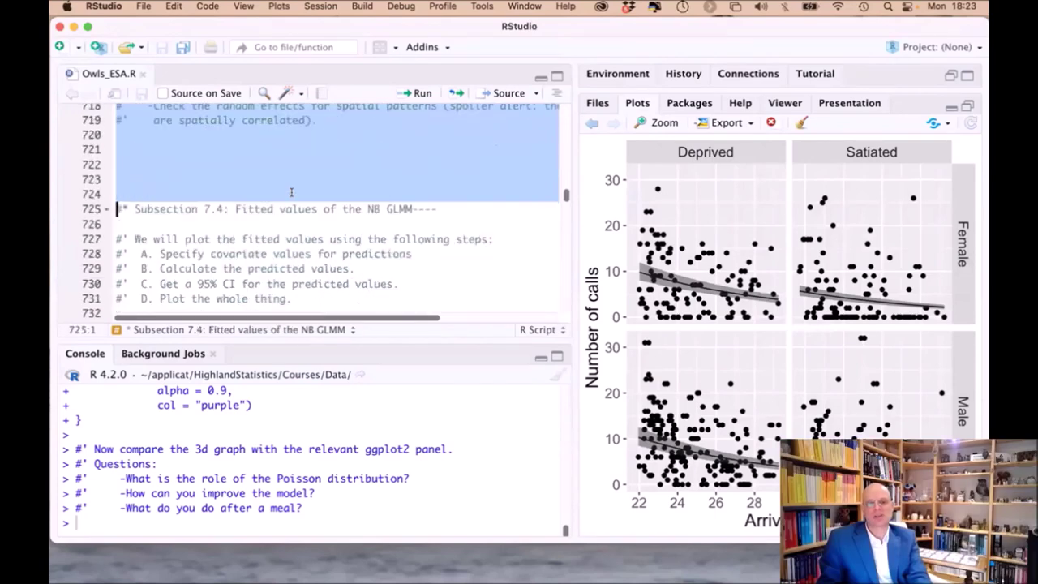
{"action": "key", "text": "shift+Down"}
{"action": "key", "text": "shift+Down"}
{"action": "key", "text": "shift+Down"}
{"action": "key", "text": "shift+Down"}
{"action": "key", "text": "shift+Down"}
{"action": "key", "text": "shift+Down"}
{"action": "key", "text": "shift+Down"}
{"action": "key", "text": "shift+Down"}
{"action": "key", "text": "shift+Down"}
{"action": "key", "text": "shift+Down"}
{"action": "key", "text": "shift+Down"}
{"action": "key", "text": "shift+Down"}
{"action": "key", "text": "shift+Down"}
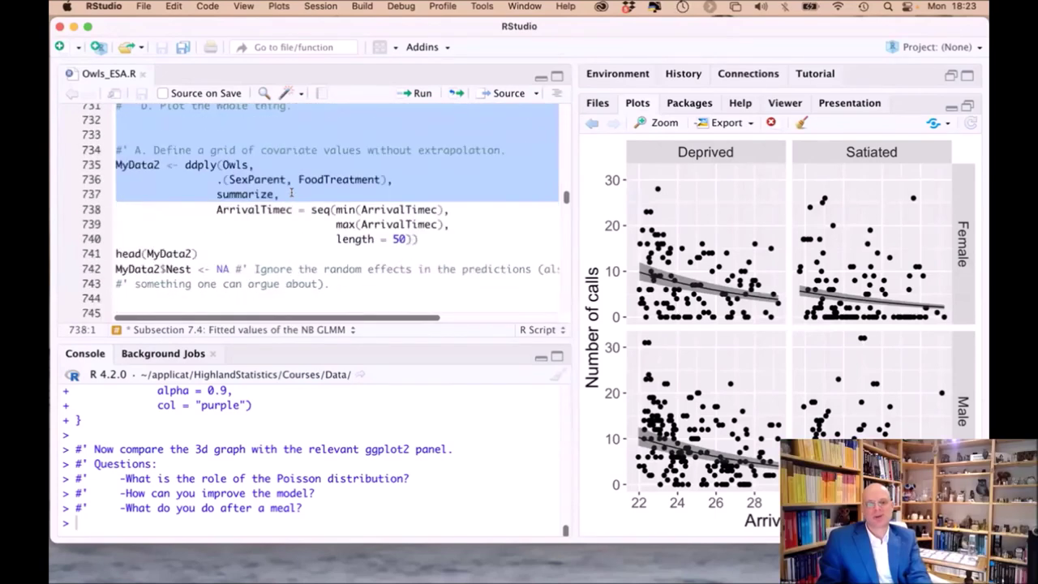
{"action": "key", "text": "shift+Down"}
{"action": "key", "text": "shift+Down"}
{"action": "key", "text": "shift+Down"}
{"action": "key", "text": "shift+Down"}
{"action": "key", "text": "shift+Down"}
{"action": "key", "text": "shift+Down"}
{"action": "key", "text": "shift+Down"}
{"action": "key", "text": "shift+Down"}
{"action": "key", "text": "shift+Down"}
{"action": "key", "text": "shift+Down"}
{"action": "key", "text": "shift+Down"}
{"action": "key", "text": "shift+Down"}
{"action": "key", "text": "shift+Down"}
{"action": "key", "text": "shift+Down"}
{"action": "key", "text": "shift+Down"}
{"action": "key", "text": "shift+Down"}
{"action": "key", "text": "shift+Down"}
{"action": "key", "text": "shift+Down"}
{"action": "key", "text": "shift+Down"}
{"action": "key", "text": "shift+Down"}
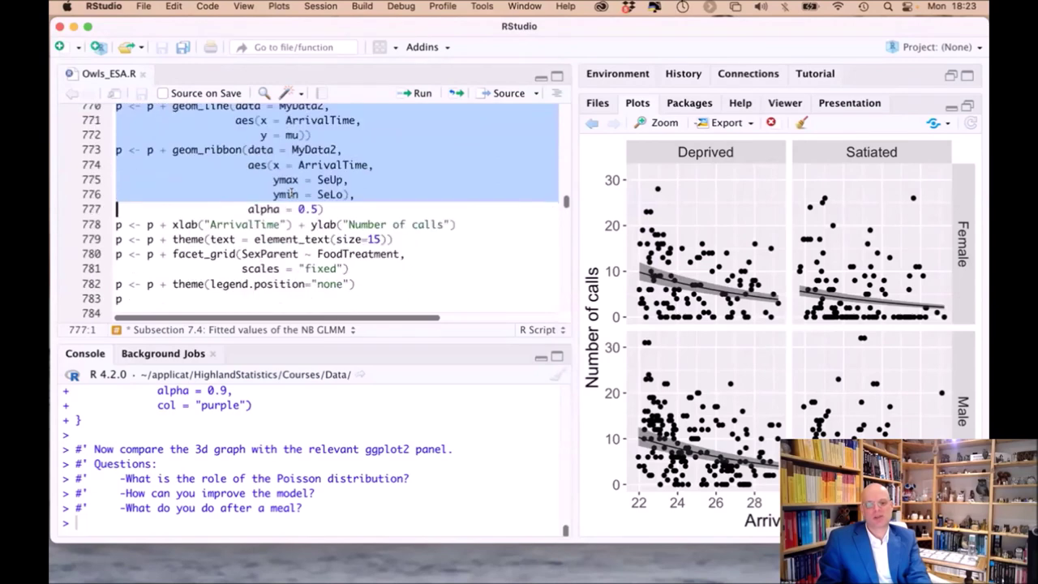
{"action": "key", "text": "super+Return"}
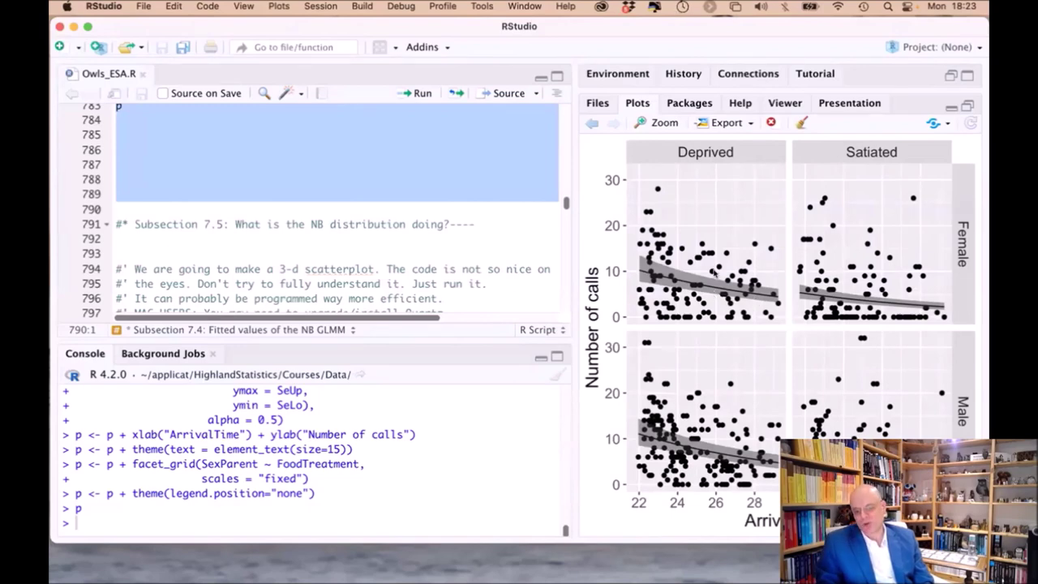
- Run the Subsection 7.5 code block that draws the 3-d scatterplot with negative binomial density curves, stopping before the comparison questions
{"action": "key", "text": "Down"}
{"action": "key", "text": "Down"}
{"action": "key", "text": "Down"}
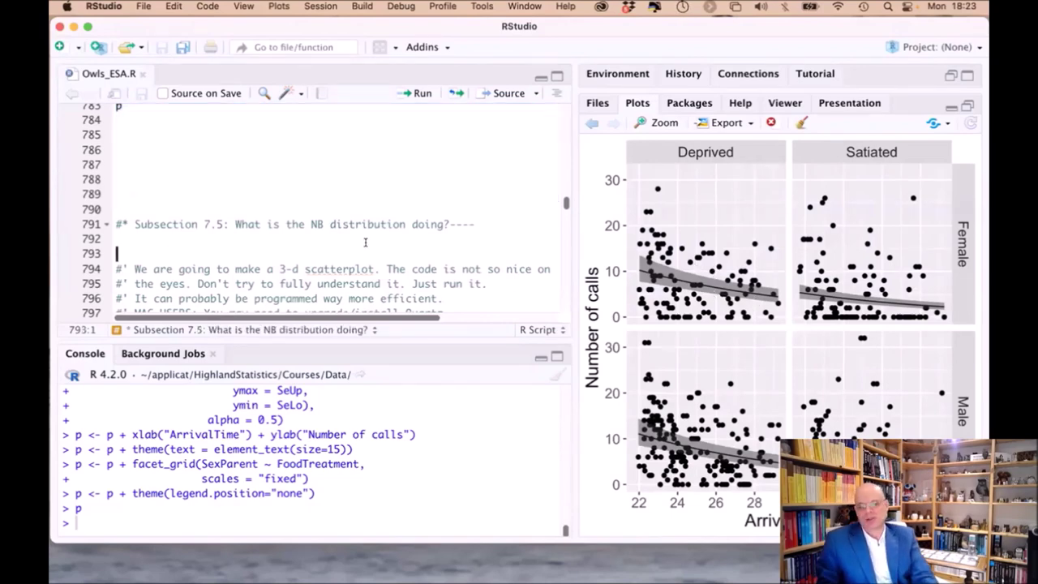
{"action": "key", "text": "shift+Down"}
{"action": "key", "text": "shift+Down"}
{"action": "key", "text": "shift+Down"}
{"action": "key", "text": "shift+Down"}
{"action": "key", "text": "shift+Down"}
{"action": "key", "text": "shift+Down"}
{"action": "key", "text": "shift+Down"}
{"action": "key", "text": "shift+Down"}
{"action": "key", "text": "shift+Down"}
{"action": "key", "text": "shift+Down"}
{"action": "key", "text": "shift+Down"}
{"action": "key", "text": "shift+Down"}
{"action": "key", "text": "shift+Down"}
{"action": "key", "text": "shift+Down"}
{"action": "key", "text": "shift+Down"}
{"action": "key", "text": "shift+Down"}
{"action": "key", "text": "shift+Down"}
{"action": "key", "text": "shift+Down"}
{"action": "key", "text": "shift+Down"}
{"action": "key", "text": "shift+Down"}
{"action": "key", "text": "shift+Down"}
{"action": "key", "text": "shift+Down"}
{"action": "key", "text": "shift+Down"}
{"action": "key", "text": "shift+Down"}
{"action": "key", "text": "shift+Down"}
{"action": "key", "text": "shift+Down"}
{"action": "key", "text": "shift+Down"}
{"action": "key", "text": "shift+Down"}
{"action": "key", "text": "shift+Down"}
{"action": "key", "text": "shift+Down"}
{"action": "key", "text": "shift+Down"}
{"action": "key", "text": "shift+Down"}
{"action": "key", "text": "shift+Down"}
{"action": "key", "text": "shift+Down"}
{"action": "key", "text": "shift+Down"}
{"action": "key", "text": "shift+Down"}
{"action": "key", "text": "shift+Down"}
{"action": "key", "text": "shift+Down"}
{"action": "key", "text": "shift+Down"}
{"action": "key", "text": "shift+Down"}
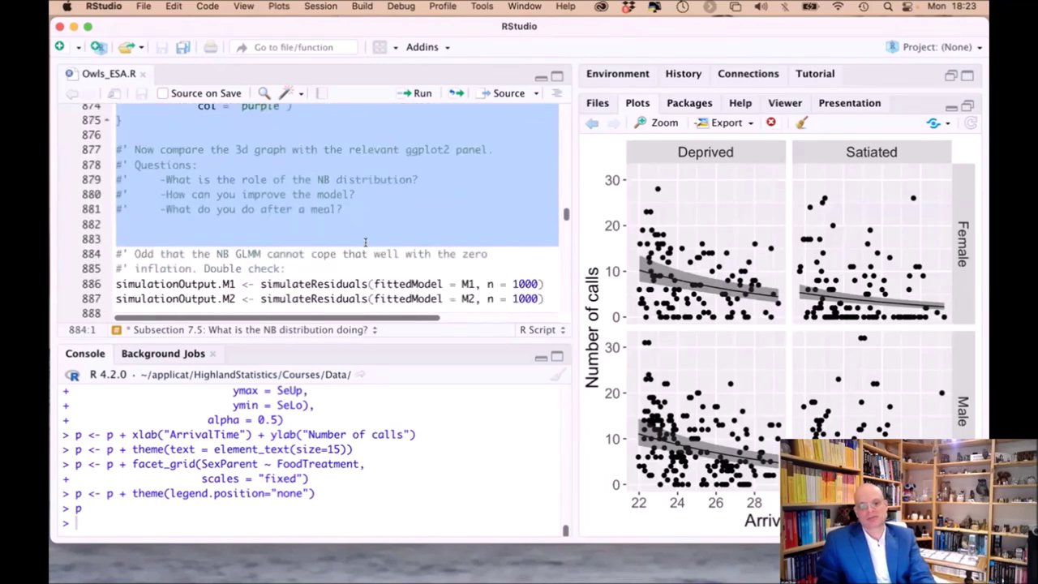
{"action": "key", "text": "shift+Up"}
{"action": "key", "text": "shift+Up"}
{"action": "key", "text": "shift+Up"}
{"action": "key", "text": "shift+Up"}
{"action": "key", "text": "shift+Up"}
{"action": "key", "text": "shift+Up"}
{"action": "key", "text": "shift+Up"}
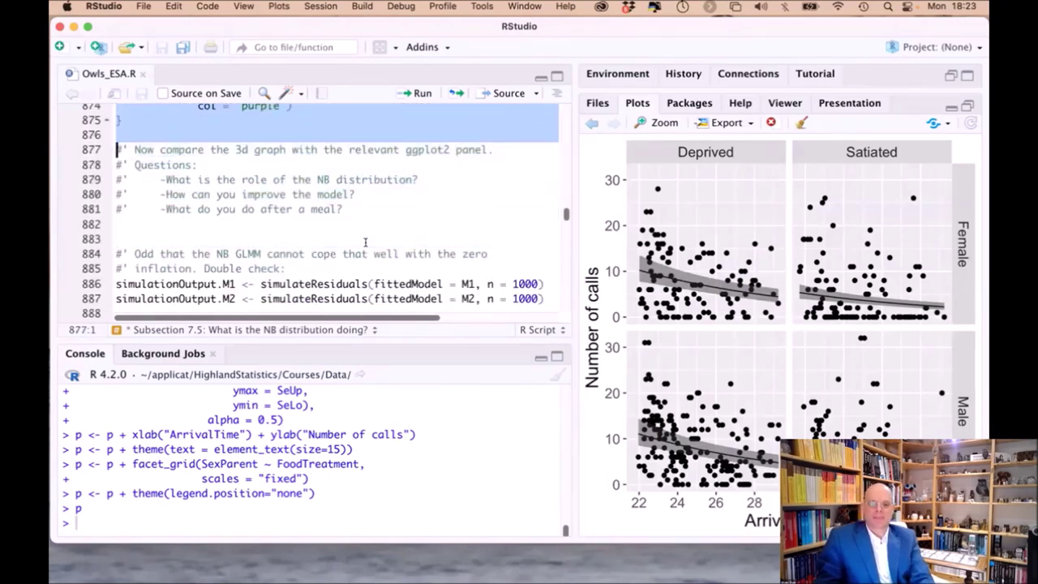
{"action": "key", "text": "super+Return"}
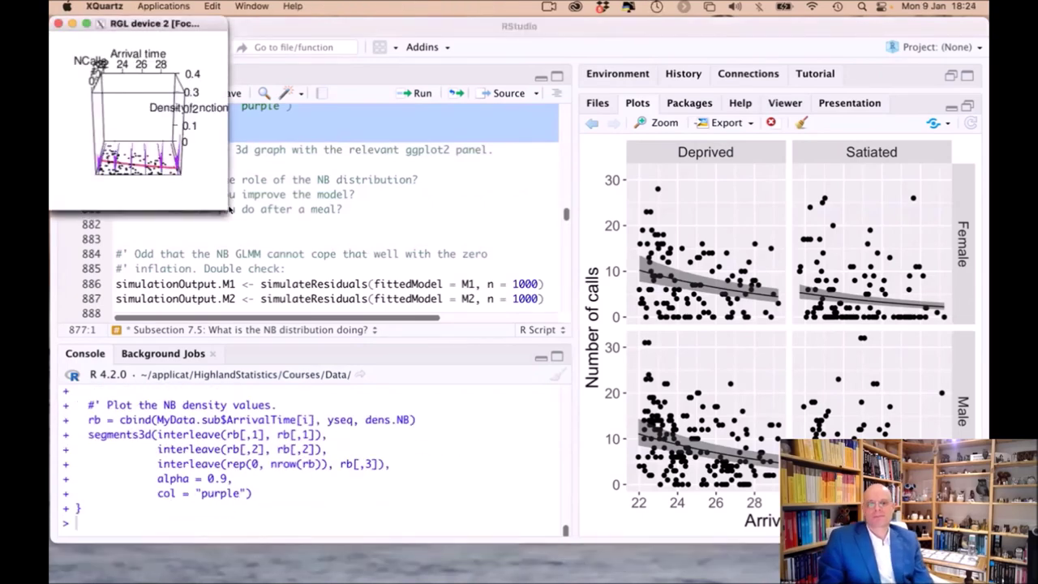
- Enlarge the RGL device window, examine the negative binomial density curves from several angles, and close the window
{"action": "left_click_drag", "start_coordinate": [221, 209], "coordinate": [648, 458]}
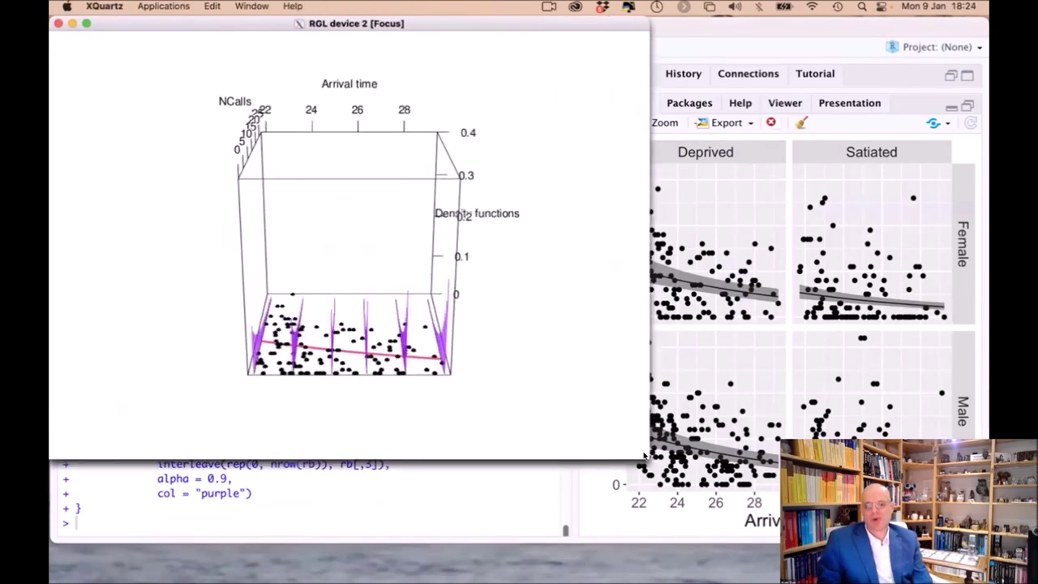
{"action": "left_click_drag", "start_coordinate": [537, 394], "coordinate": [394, 424]}
{"action": "left_click_drag", "start_coordinate": [592, 298], "coordinate": [471, 350]}
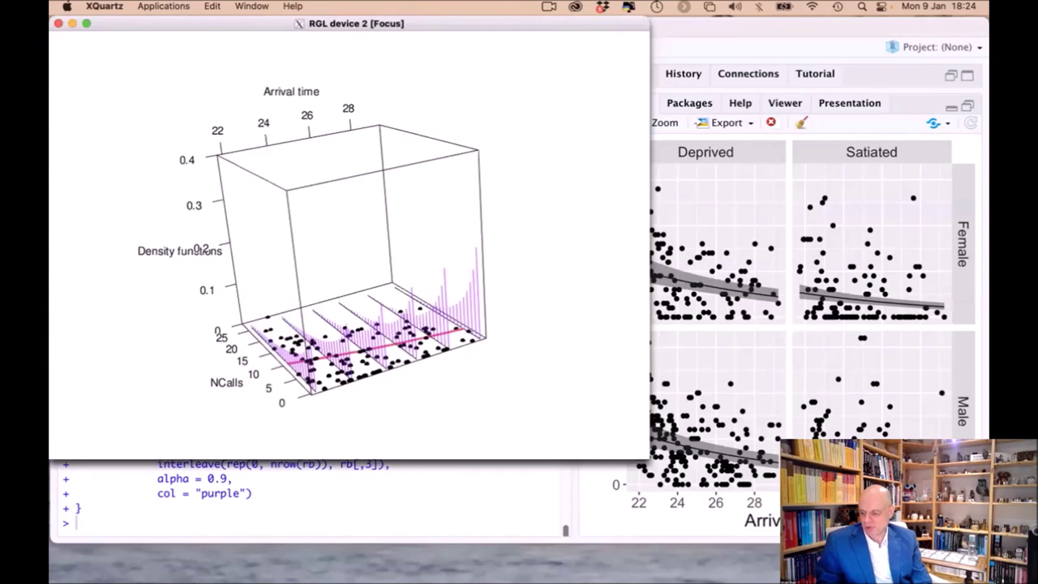
{"action": "left_click_drag", "start_coordinate": [474, 365], "coordinate": [414, 370]}
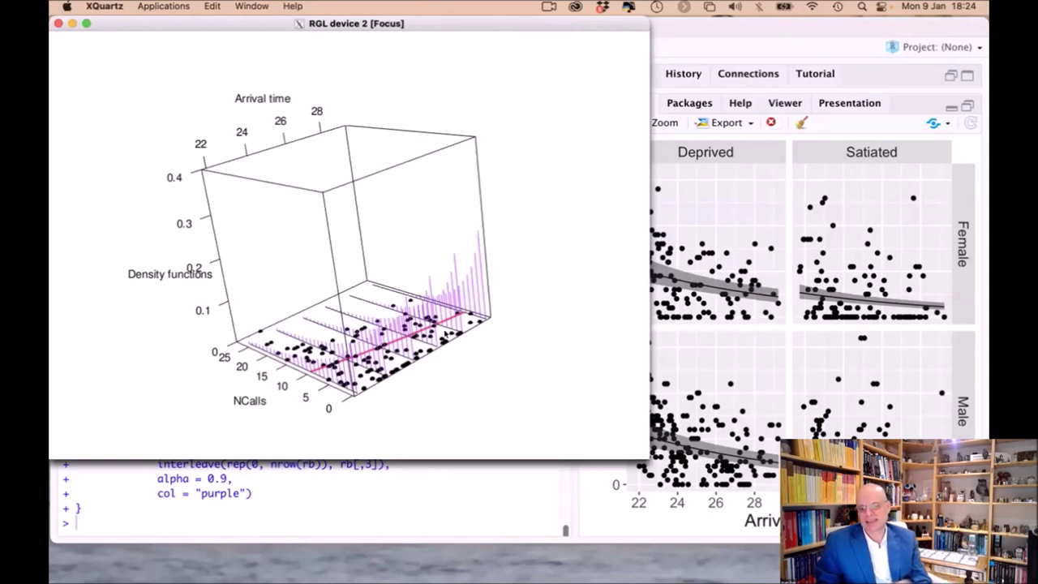
{"action": "left_click_drag", "start_coordinate": [442, 335], "coordinate": [275, 393]}
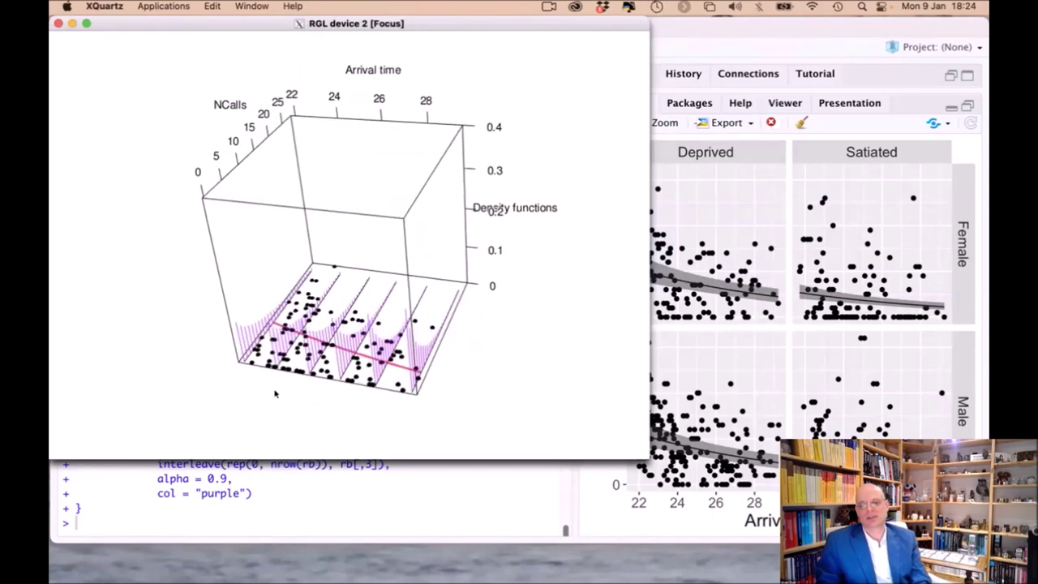
{"action": "left_click", "coordinate": [58, 24]}
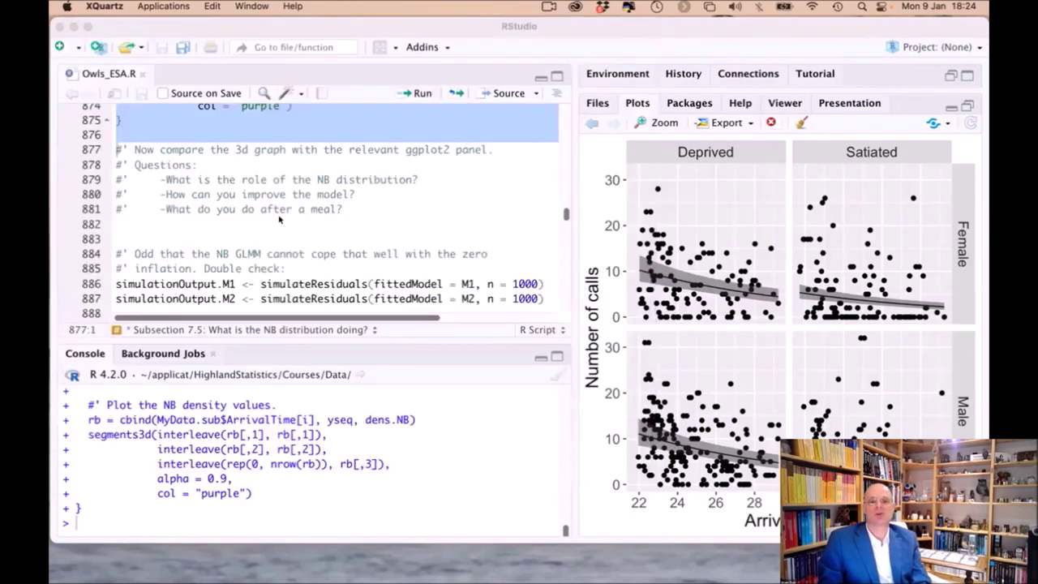
- Review the ZIP GLMM formulation in Subsection 8.1 and the ziformula and Nest random-effect terms in the M3 code of Subsection 8.2
{"action": "scroll", "coordinate": [278, 219], "scroll_direction": "down", "scroll_amount": 8}
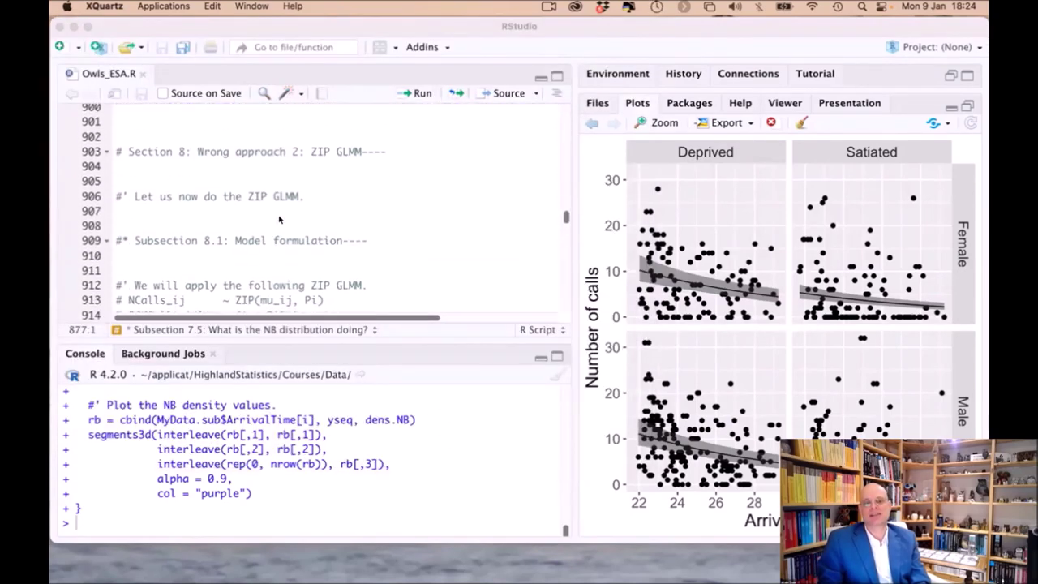
{"action": "scroll", "coordinate": [244, 182], "scroll_direction": "down", "scroll_amount": 2}
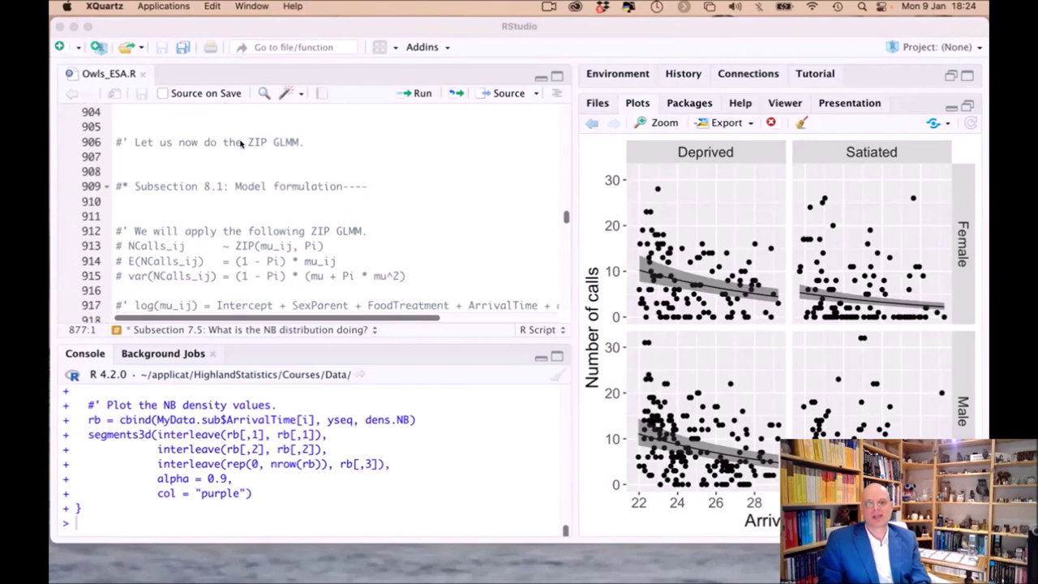
{"action": "left_click_drag", "start_coordinate": [245, 143], "coordinate": [306, 142]}
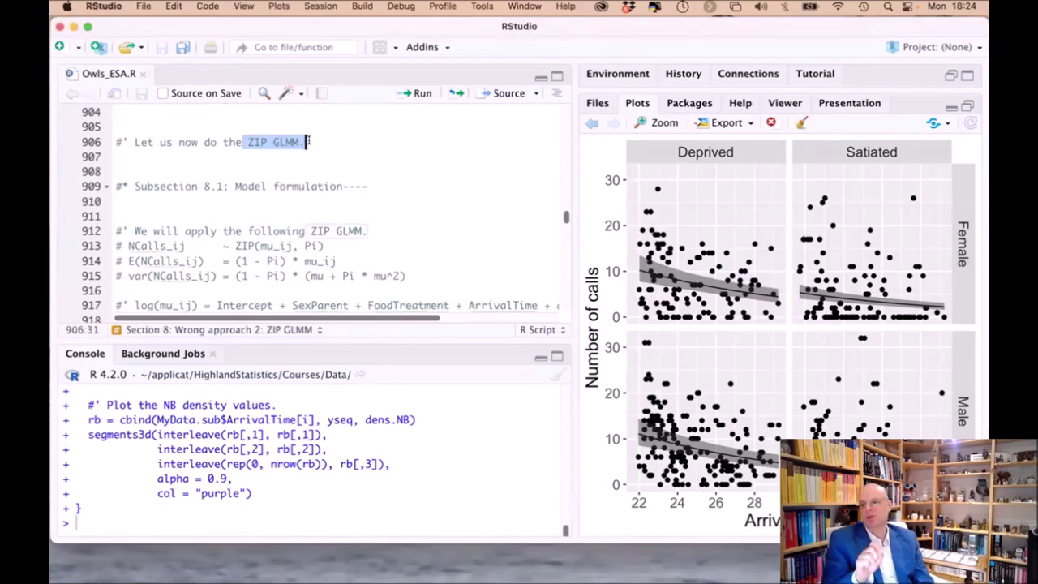
{"action": "scroll", "coordinate": [307, 142], "scroll_direction": "down", "scroll_amount": 5}
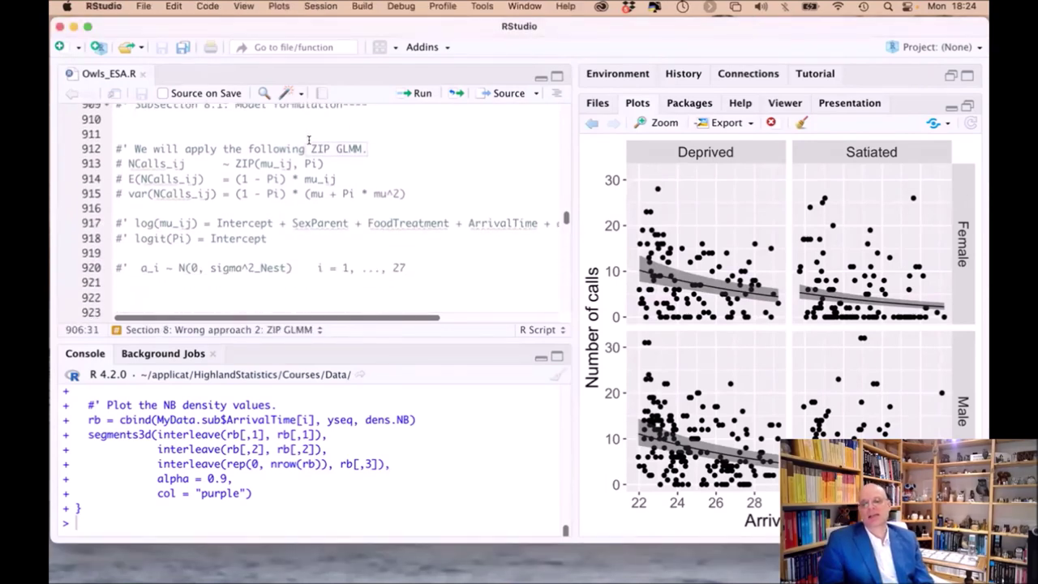
{"action": "scroll", "coordinate": [309, 139], "scroll_direction": "right", "scroll_amount": 1}
{"action": "scroll", "coordinate": [309, 138], "scroll_direction": "down", "scroll_amount": 1}
{"action": "scroll", "coordinate": [309, 138], "scroll_direction": "right", "scroll_amount": 2}
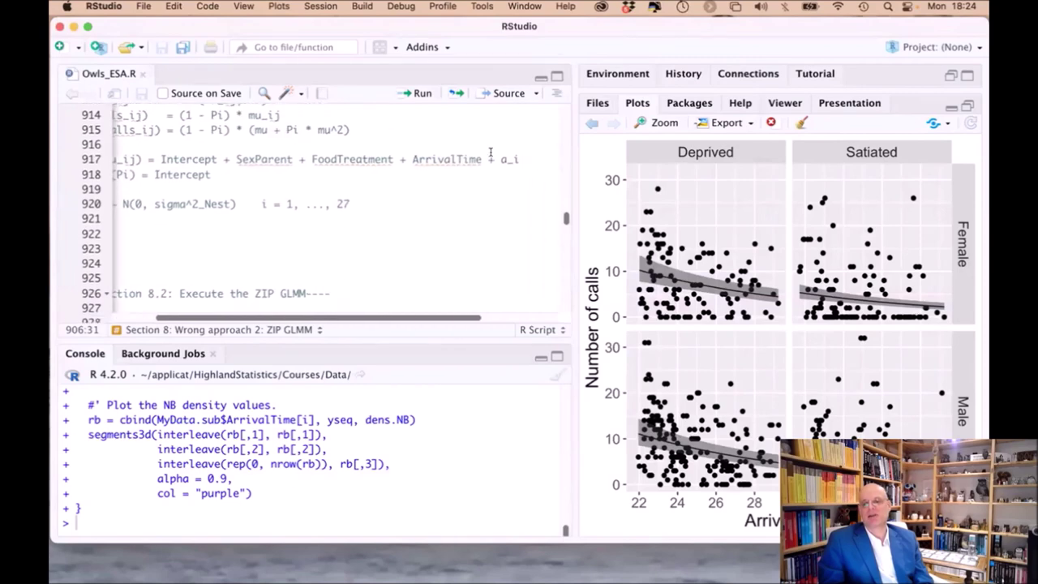
{"action": "double_click", "coordinate": [489, 159]}
{"action": "scroll", "coordinate": [489, 152], "scroll_direction": "down", "scroll_amount": 5}
{"action": "scroll", "coordinate": [428, 150], "scroll_direction": "left", "scroll_amount": 2}
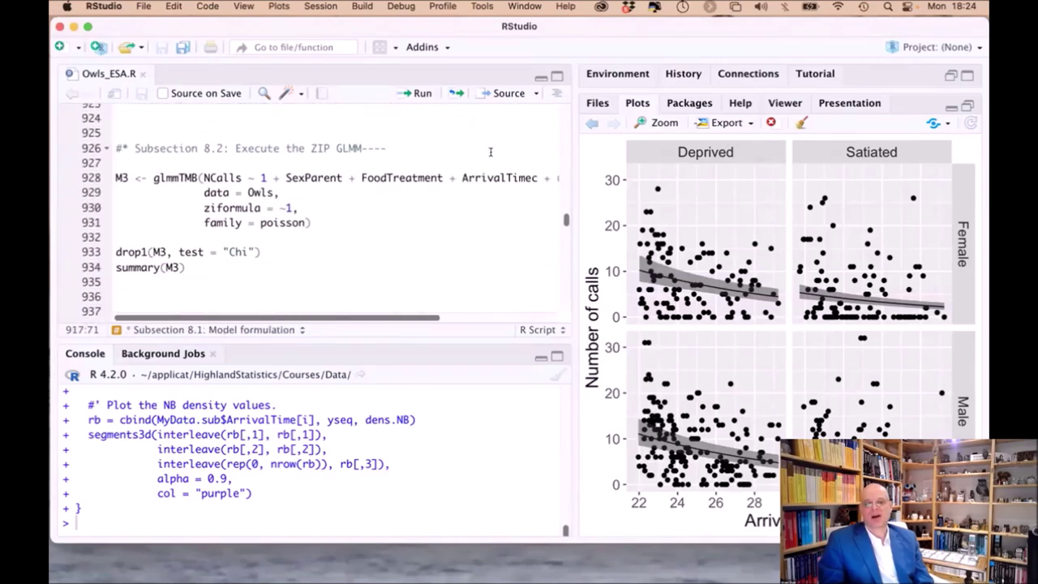
{"action": "left_click_drag", "start_coordinate": [197, 206], "coordinate": [285, 207]}
{"action": "scroll", "coordinate": [292, 203], "scroll_direction": "right", "scroll_amount": 4}
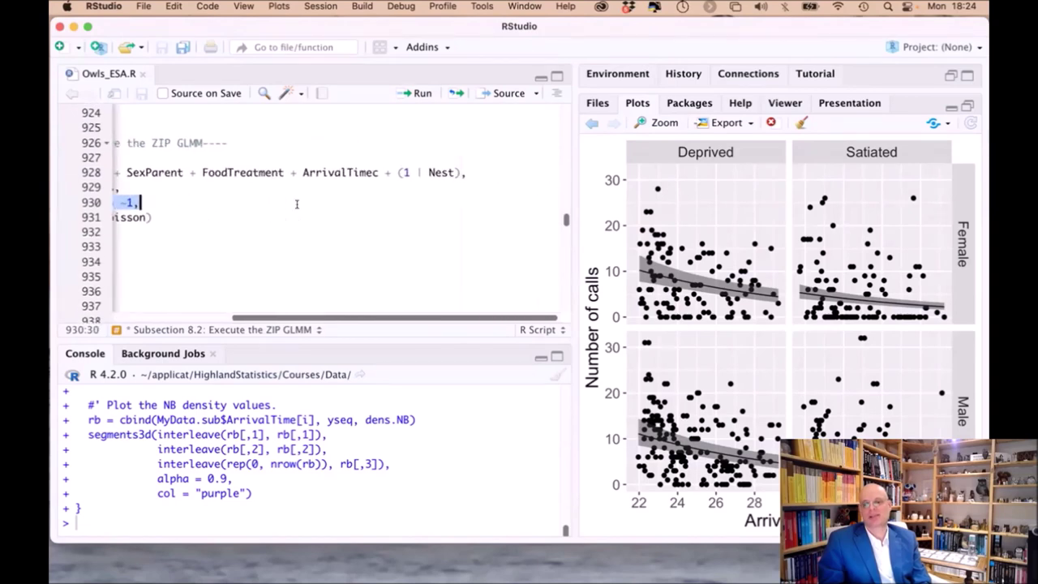
{"action": "left_click", "coordinate": [391, 171]}
{"action": "left_click_drag", "start_coordinate": [390, 172], "coordinate": [470, 172]}
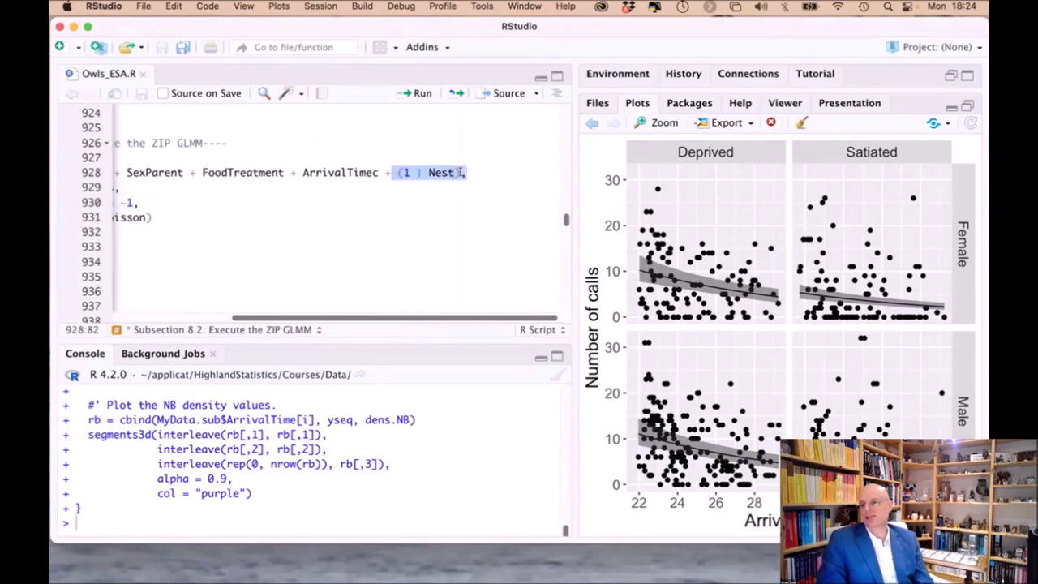
- Run the Subsection 8.2 code that fits the zero-inflated Poisson model M3 with glmmTMB, including its drop1 Chi test and summary
{"action": "scroll", "coordinate": [460, 172], "scroll_direction": "left", "scroll_amount": 4}
{"action": "scroll", "coordinate": [460, 172], "scroll_direction": "left", "scroll_amount": 1}
{"action": "key", "text": "Left"}
{"action": "key", "text": "Right"}
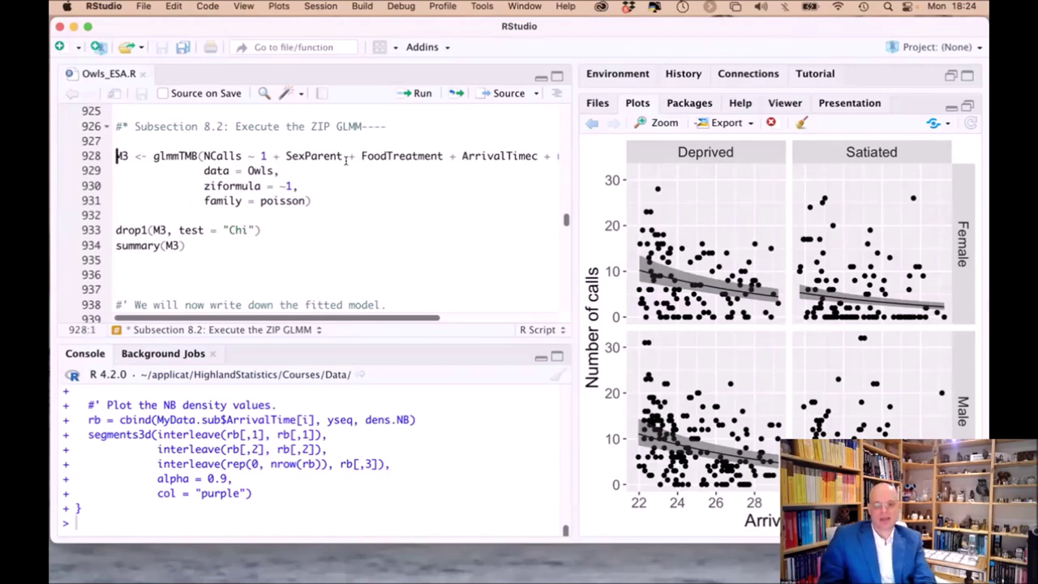
{"action": "key", "text": "shift+Down"}
{"action": "key", "text": "shift+Down"}
{"action": "key", "text": "shift+Down"}
{"action": "key", "text": "shift+Down"}
{"action": "key", "text": "shift+Down"}
{"action": "key", "text": "shift+Down"}
{"action": "key", "text": "shift+Down"}
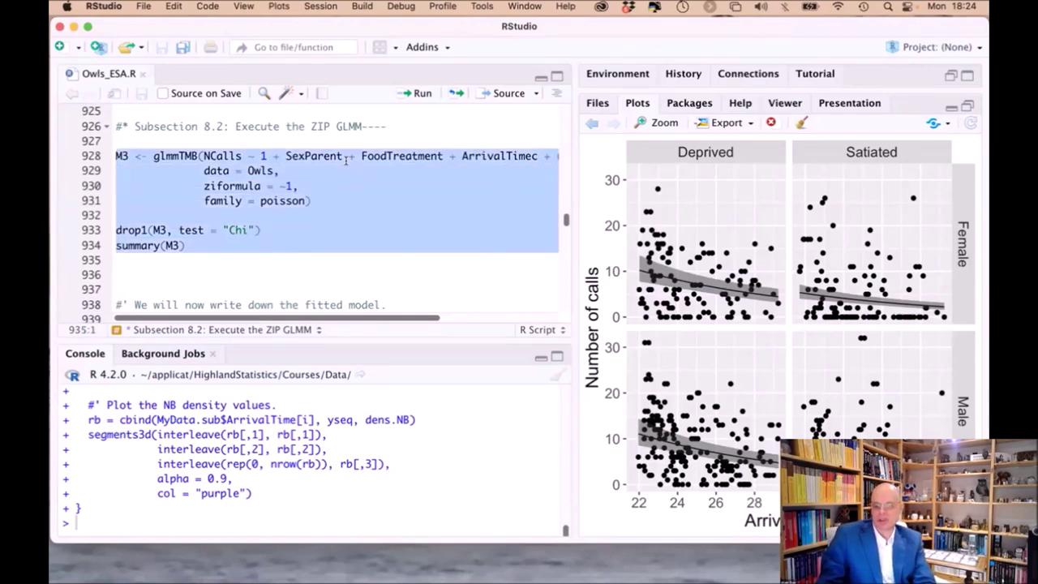
{"action": "key", "text": "ctrl+Return"}
- Examine the written-out fitted ZIP model: the Pi calculation, the count-part expressions and how they combine into the expected number of calls
{"action": "scroll", "coordinate": [346, 160], "scroll_direction": "down", "scroll_amount": 3}
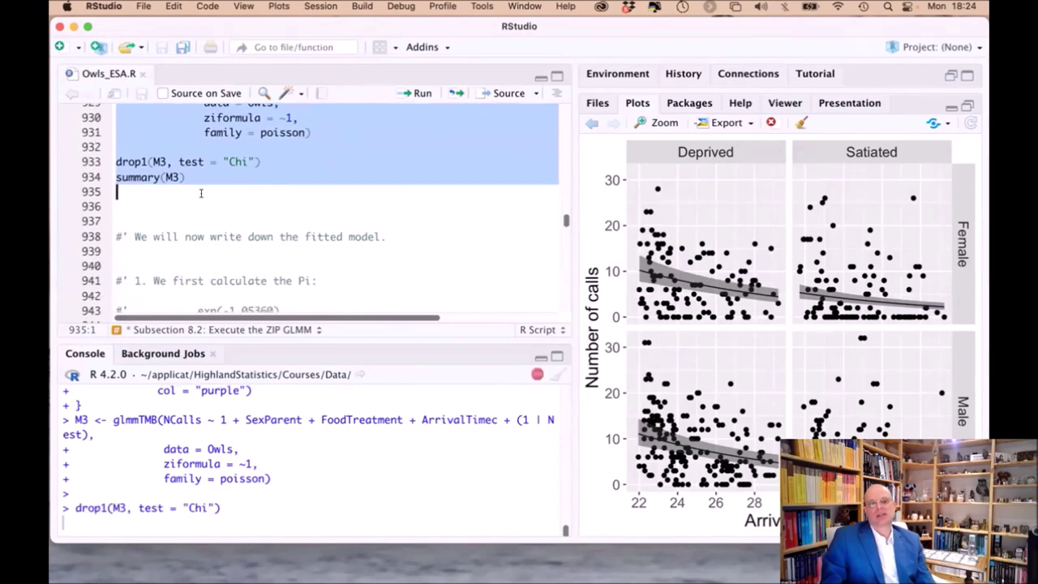
{"action": "scroll", "coordinate": [217, 225], "scroll_direction": "down", "scroll_amount": 3}
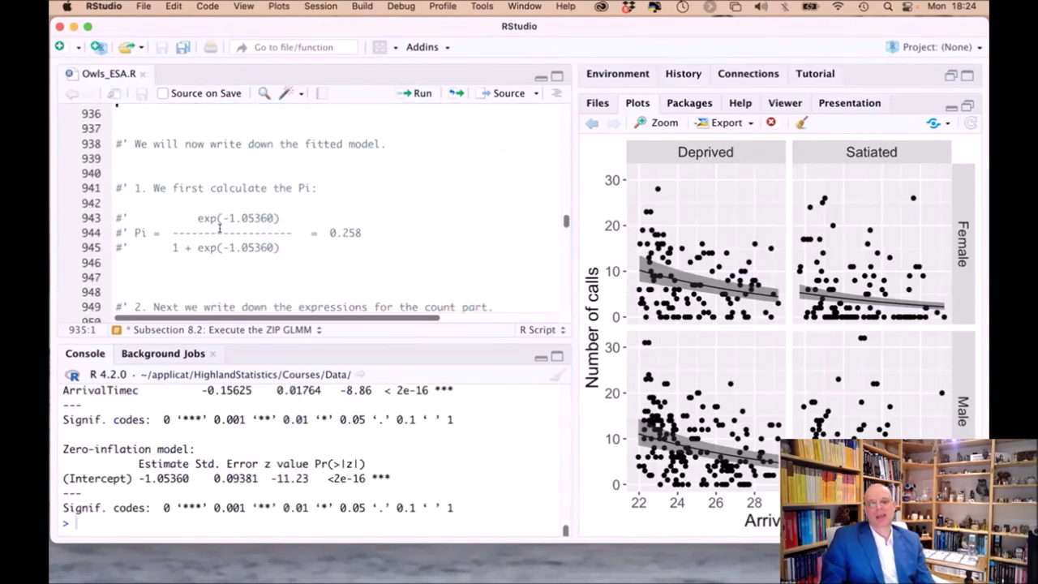
{"action": "left_click", "coordinate": [255, 217]}
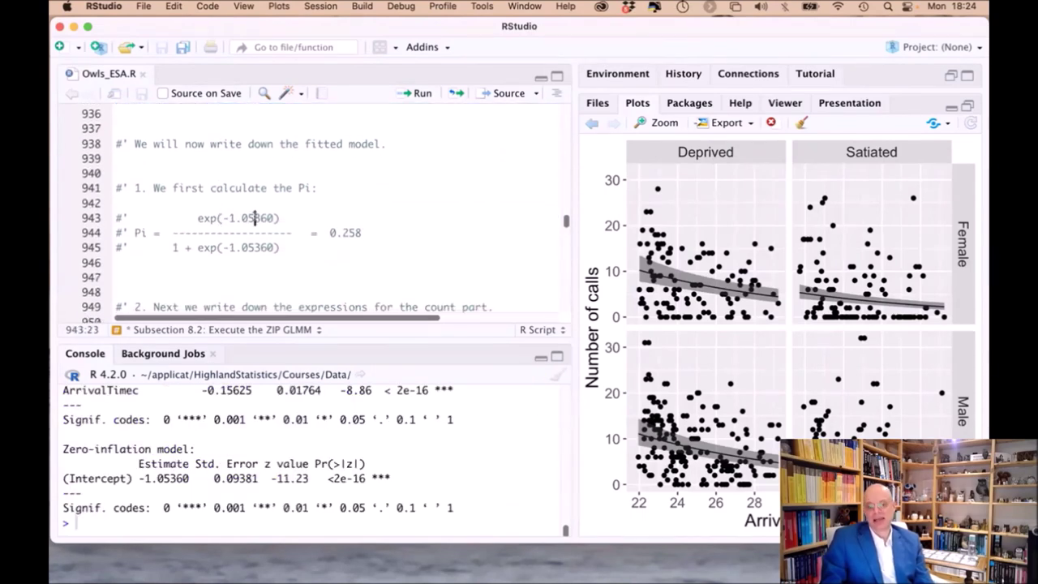
{"action": "scroll", "coordinate": [254, 217], "scroll_direction": "down", "scroll_amount": 2}
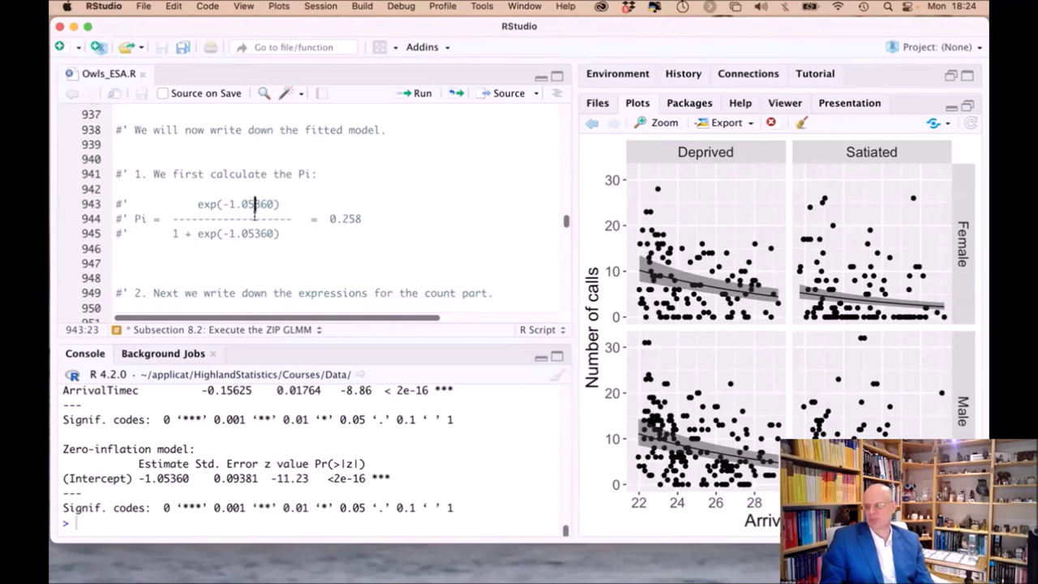
{"action": "scroll", "coordinate": [254, 218], "scroll_direction": "down", "scroll_amount": 2}
{"action": "left_click", "coordinate": [172, 245]}
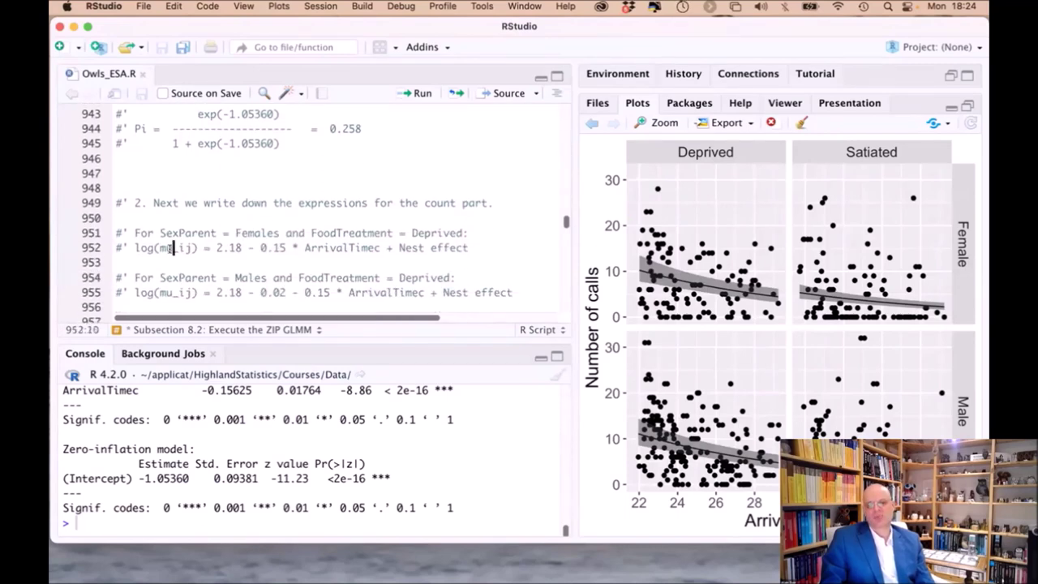
{"action": "scroll", "coordinate": [169, 247], "scroll_direction": "down", "scroll_amount": 1}
{"action": "scroll", "coordinate": [170, 248], "scroll_direction": "down", "scroll_amount": 4}
{"action": "left_click", "coordinate": [170, 247]}
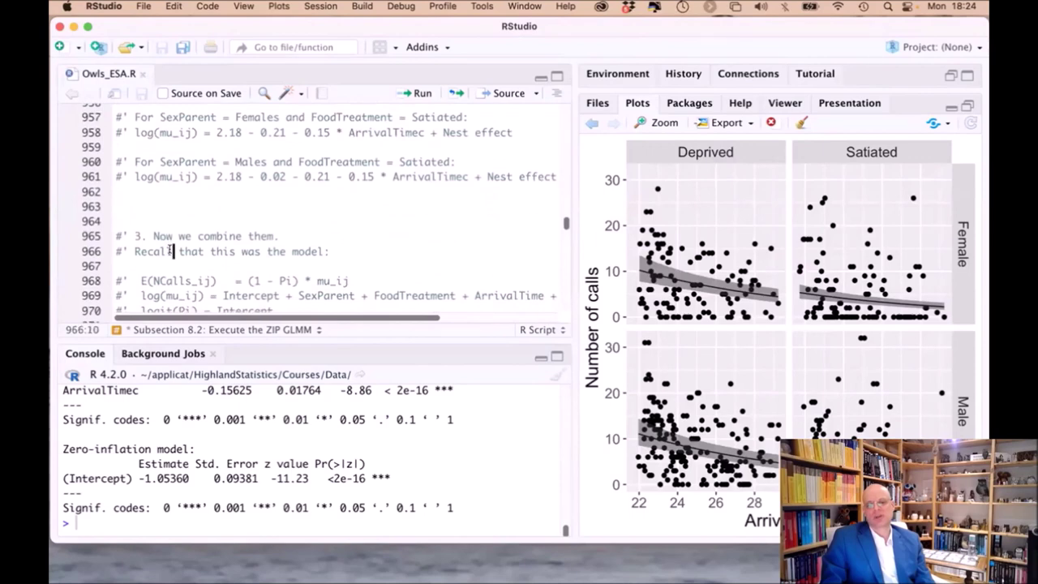
{"action": "scroll", "coordinate": [169, 247], "scroll_direction": "down", "scroll_amount": 1}
{"action": "scroll", "coordinate": [169, 248], "scroll_direction": "down", "scroll_amount": 1}
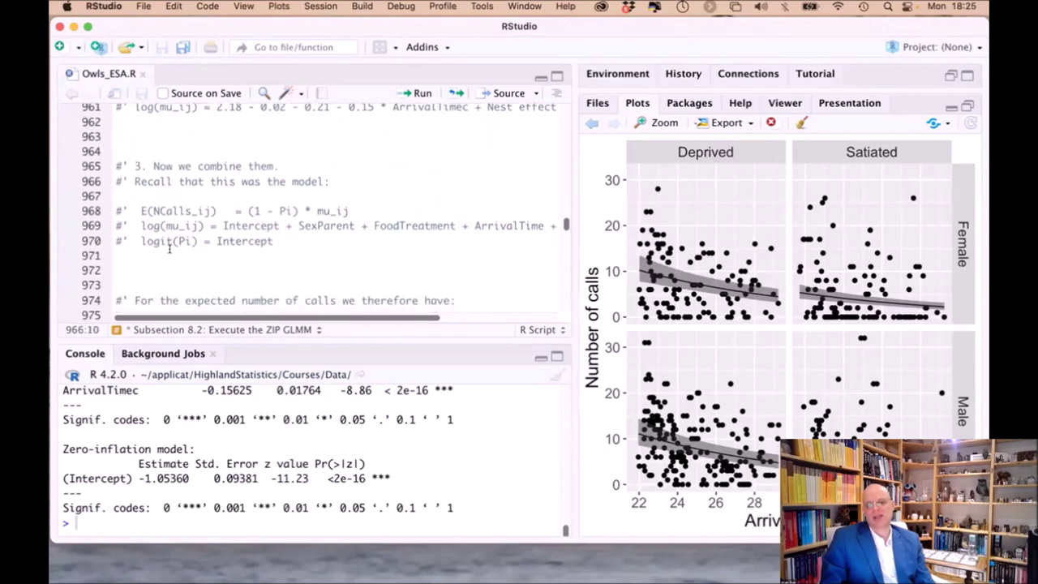
- Run the Subsection 8.3 lines that simulate 1000 DHARMa residual sets for M3 and test the simulation output for zero inflation
{"action": "scroll", "coordinate": [169, 249], "scroll_direction": "down", "scroll_amount": 8}
{"action": "scroll", "coordinate": [169, 249], "scroll_direction": "down", "scroll_amount": 4}
{"action": "left_click", "coordinate": [215, 225]}
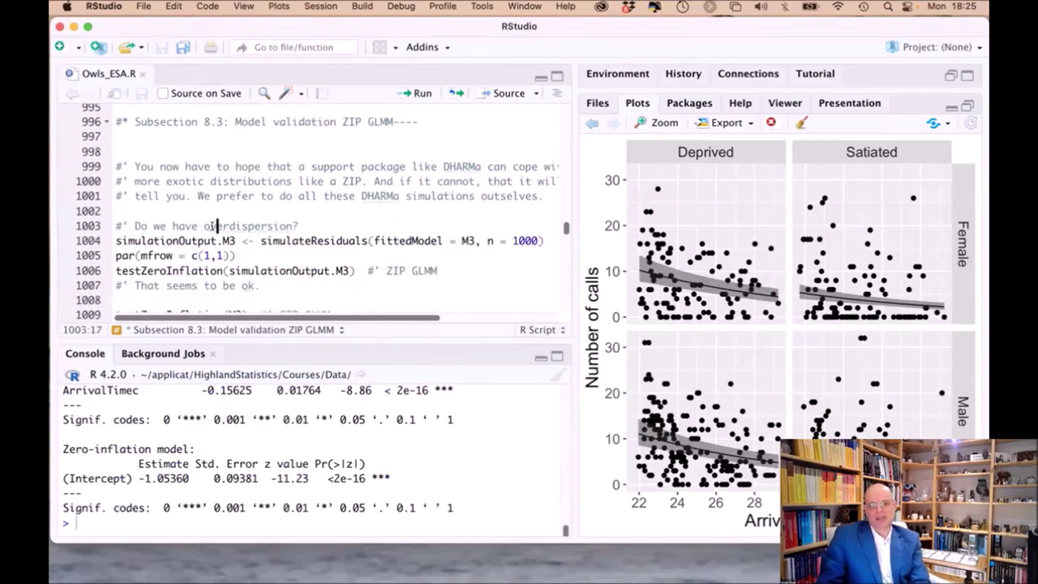
{"action": "key", "text": "super+Return"}
{"action": "key", "text": "super+Return"}
{"action": "key", "text": "super+Return"}
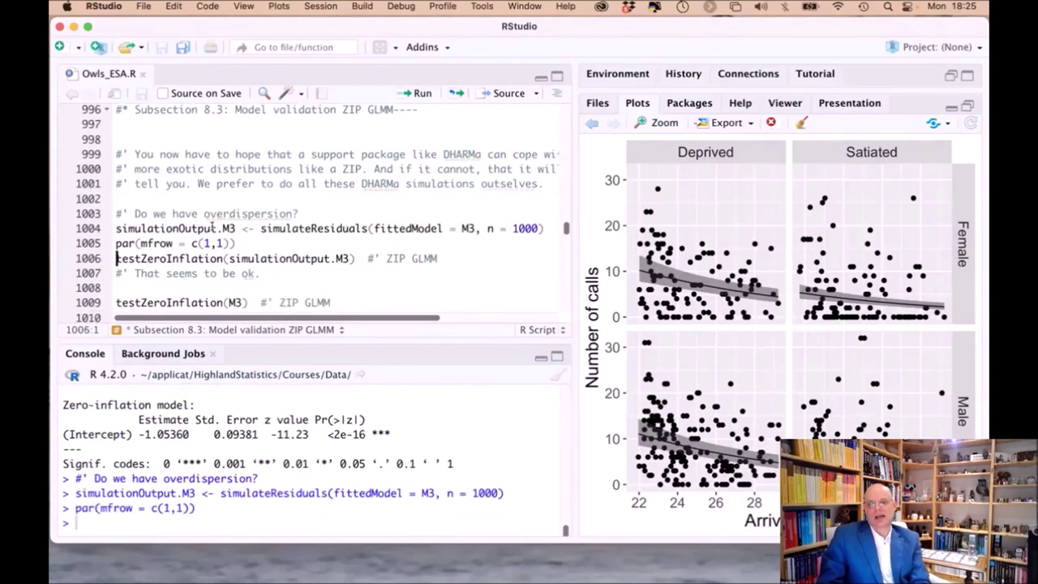
{"action": "key", "text": "super+Return"}
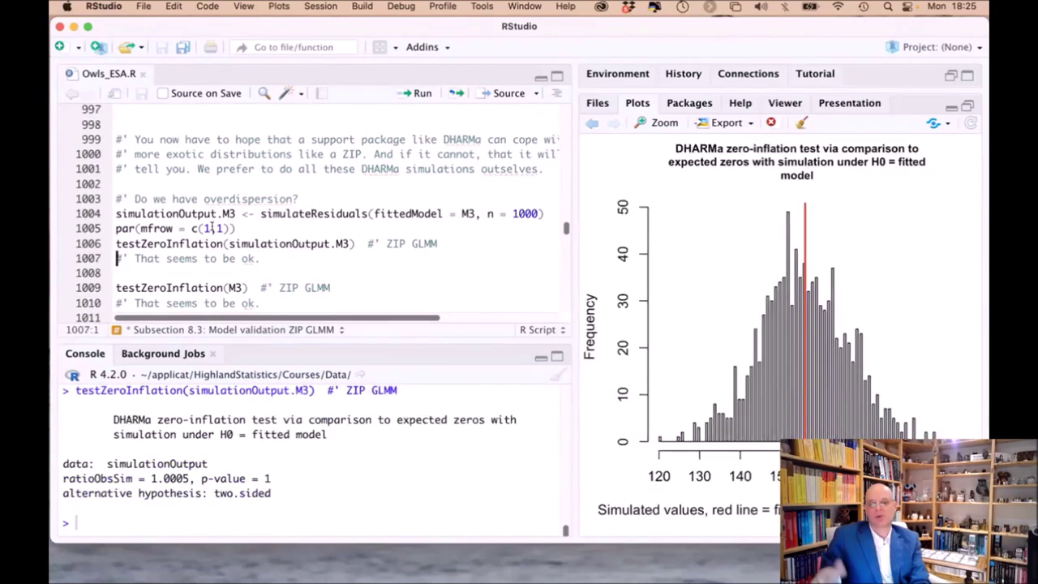
- Run the lines that compute M3's scaled quantile residuals as E3Eqr and plot them against rank-transformed arrival time
{"action": "scroll", "coordinate": [209, 227], "scroll_direction": "down", "scroll_amount": 3}
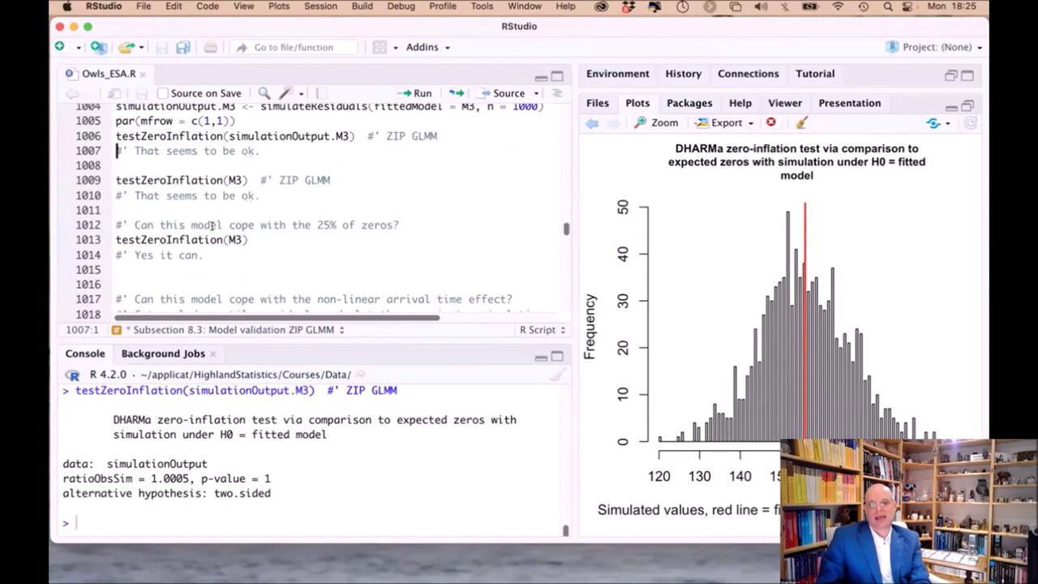
{"action": "scroll", "coordinate": [213, 225], "scroll_direction": "down", "scroll_amount": 3}
{"action": "left_click", "coordinate": [216, 227]}
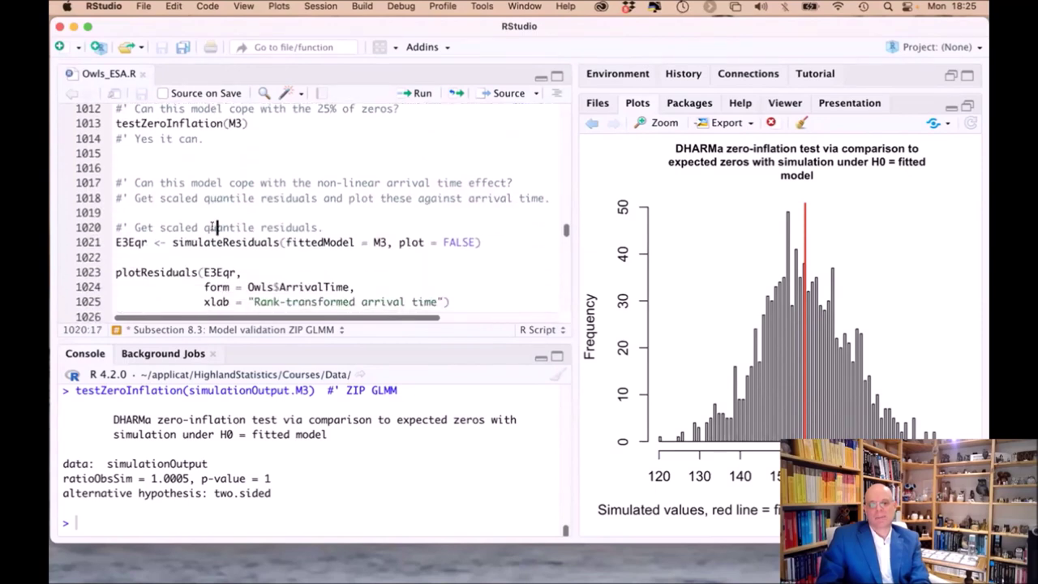
{"action": "key", "text": "super+Return"}
{"action": "key", "text": "super+Return"}
{"action": "key", "text": "super+Return"}
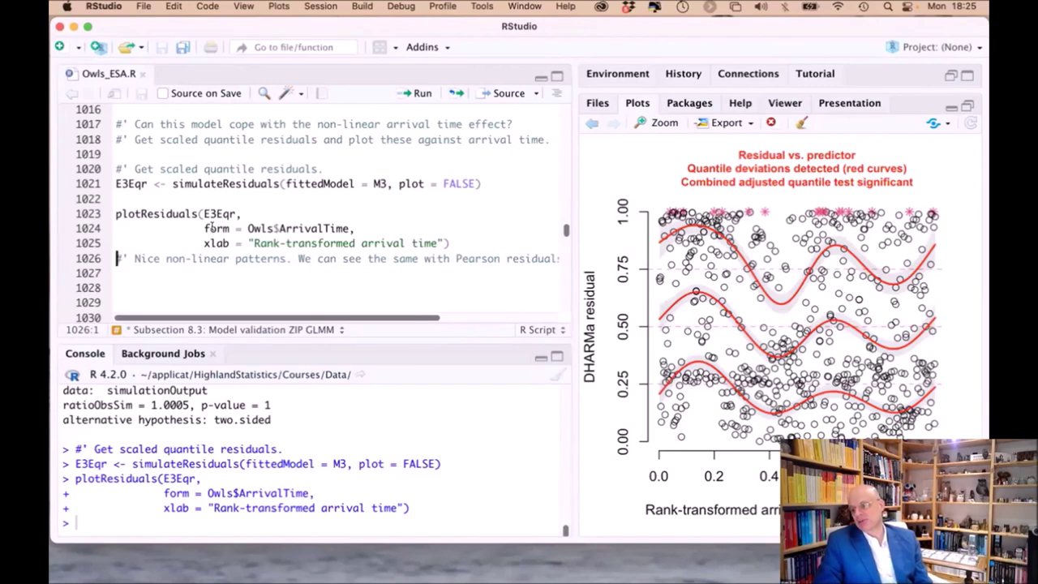
- Run the Subsection 8.4 code that calculates the ZIP GLMM's fitted values, simulates 95% confidence intervals and plots them by SexParent and FoodTreatment
{"action": "scroll", "coordinate": [213, 227], "scroll_direction": "down", "scroll_amount": 3}
{"action": "scroll", "coordinate": [211, 226], "scroll_direction": "down", "scroll_amount": 6}
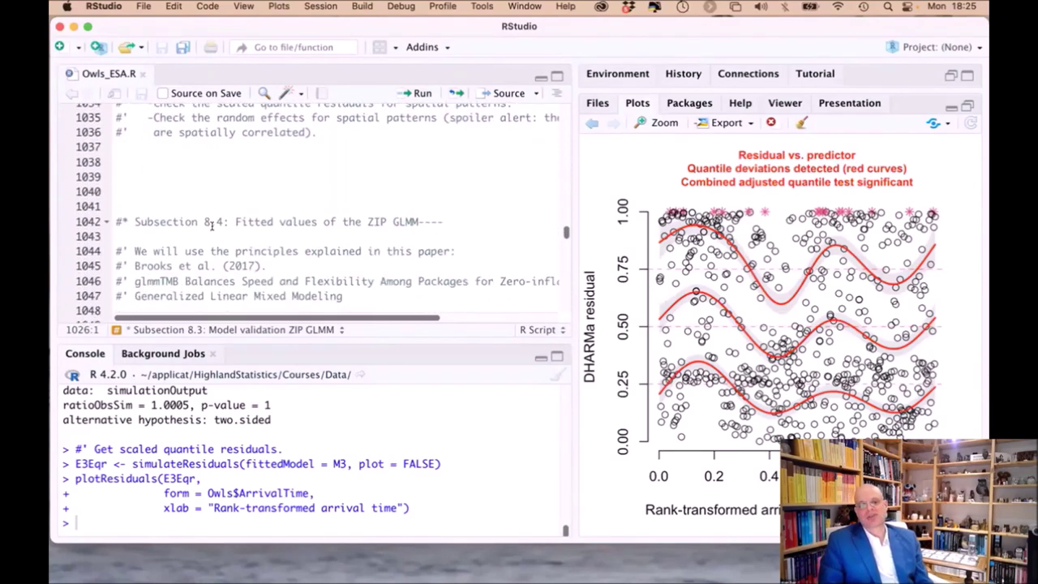
{"action": "scroll", "coordinate": [212, 227], "scroll_direction": "down", "scroll_amount": 2}
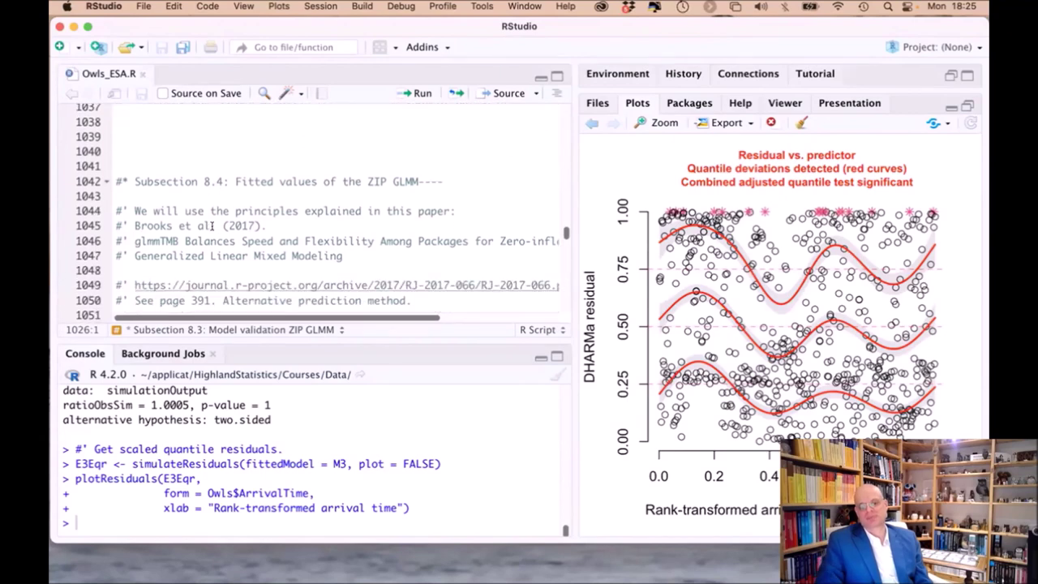
{"action": "scroll", "coordinate": [211, 226], "scroll_direction": "down", "scroll_amount": 3}
{"action": "left_click", "coordinate": [211, 226]}
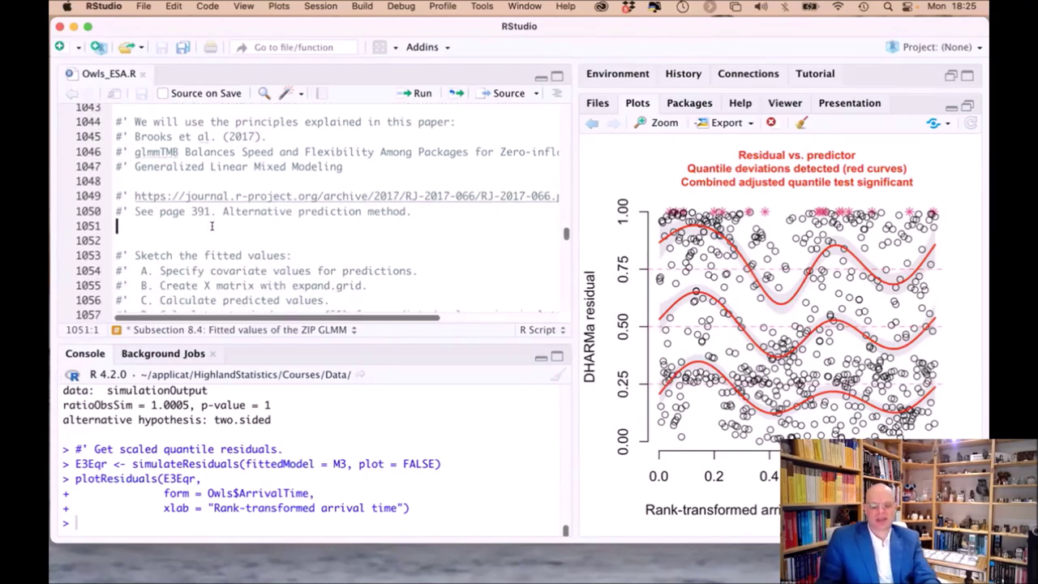
{"action": "key", "text": "shift+Down"}
{"action": "key", "text": "shift+Down"}
{"action": "key", "text": "shift+Down"}
{"action": "key", "text": "shift+Down"}
{"action": "key", "text": "shift+Down"}
{"action": "key", "text": "shift+Down"}
{"action": "key", "text": "shift+Down"}
{"action": "key", "text": "shift+Down"}
{"action": "key", "text": "shift+Down"}
{"action": "key", "text": "shift+Down"}
{"action": "key", "text": "shift+Down"}
{"action": "key", "text": "shift+Down"}
{"action": "key", "text": "shift+Down"}
{"action": "key", "text": "shift+Down"}
{"action": "key", "text": "shift+Down"}
{"action": "key", "text": "shift+Down"}
{"action": "key", "text": "shift+Down"}
{"action": "key", "text": "shift+Down"}
{"action": "key", "text": "shift+Down"}
{"action": "key", "text": "shift+Down"}
{"action": "key", "text": "shift+Down"}
{"action": "key", "text": "shift+Down"}
{"action": "key", "text": "shift+Down"}
{"action": "key", "text": "shift+Down"}
{"action": "key", "text": "shift+Down"}
{"action": "key", "text": "shift+Down"}
{"action": "key", "text": "shift+Down"}
{"action": "key", "text": "shift+Down"}
{"action": "key", "text": "shift+Down"}
{"action": "key", "text": "shift+Down"}
{"action": "key", "text": "shift+Down"}
{"action": "key", "text": "shift+Down"}
{"action": "key", "text": "shift+Down"}
{"action": "key", "text": "shift+Down"}
{"action": "key", "text": "shift+Down"}
{"action": "key", "text": "shift+Down"}
{"action": "key", "text": "shift+Down"}
{"action": "key", "text": "shift+Down"}
{"action": "key", "text": "shift+Down"}
{"action": "key", "text": "shift+Down"}
{"action": "key", "text": "shift+Down"}
{"action": "key", "text": "shift+Down"}
{"action": "key", "text": "shift+Down"}
{"action": "key", "text": "shift+Down"}
{"action": "key", "text": "shift+Down"}
{"action": "key", "text": "shift+Down"}
{"action": "key", "text": "shift+Down"}
{"action": "key", "text": "shift+Down"}
{"action": "key", "text": "shift+Down"}
{"action": "key", "text": "shift+Down"}
{"action": "key", "text": "shift+Down"}
{"action": "key", "text": "shift+Down"}
{"action": "key", "text": "shift+Down"}
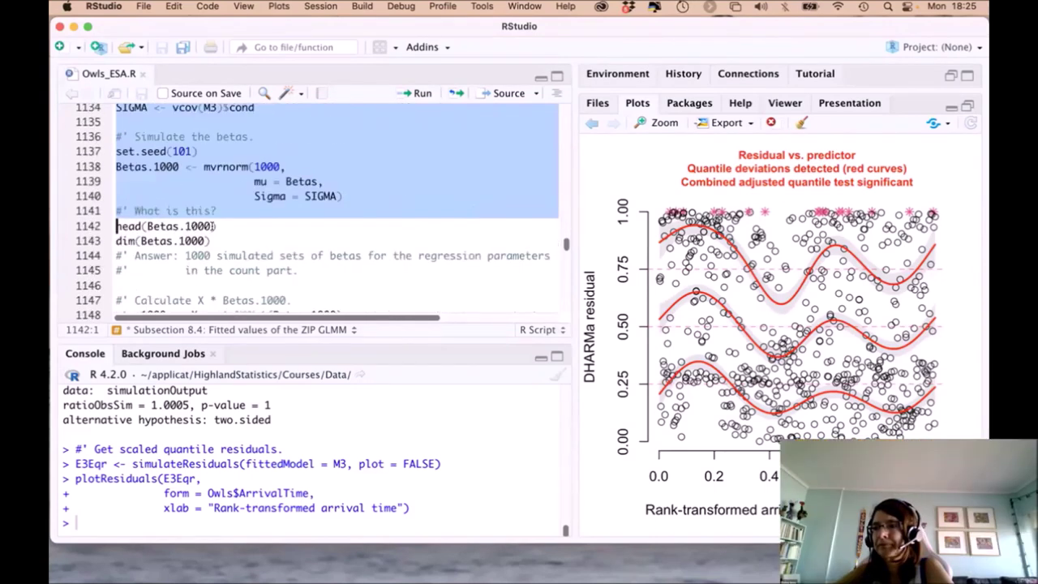
{"action": "key", "text": "shift+Down"}
{"action": "key", "text": "shift+Down"}
{"action": "key", "text": "shift+Down"}
{"action": "key", "text": "shift+Down"}
{"action": "key", "text": "shift+Down"}
{"action": "key", "text": "shift+Down"}
{"action": "key", "text": "shift+Down"}
{"action": "key", "text": "shift+Down"}
{"action": "key", "text": "shift+Down"}
{"action": "key", "text": "shift+Down"}
{"action": "key", "text": "shift+Down"}
{"action": "key", "text": "shift+Down"}
{"action": "key", "text": "shift+Down"}
{"action": "key", "text": "shift+Down"}
{"action": "key", "text": "shift+Down"}
{"action": "key", "text": "shift+Down"}
{"action": "key", "text": "shift+Down"}
{"action": "key", "text": "shift+Down"}
{"action": "key", "text": "shift+Down"}
{"action": "key", "text": "shift+Down"}
{"action": "key", "text": "shift+Down"}
{"action": "key", "text": "shift+Down"}
{"action": "key", "text": "shift+Down"}
{"action": "key", "text": "shift+Down"}
{"action": "key", "text": "shift+Down"}
{"action": "key", "text": "shift+Down"}
{"action": "key", "text": "shift+Down"}
{"action": "key", "text": "shift+Down"}
{"action": "key", "text": "shift+Down"}
{"action": "key", "text": "shift+Down"}
{"action": "key", "text": "shift+Down"}
{"action": "key", "text": "shift+Down"}
{"action": "key", "text": "shift+Down"}
{"action": "key", "text": "shift+Down"}
{"action": "key", "text": "shift+Down"}
{"action": "key", "text": "shift+Down"}
{"action": "key", "text": "shift+Down"}
{"action": "key", "text": "shift+Down"}
{"action": "key", "text": "shift+Down"}
{"action": "key", "text": "shift+Down"}
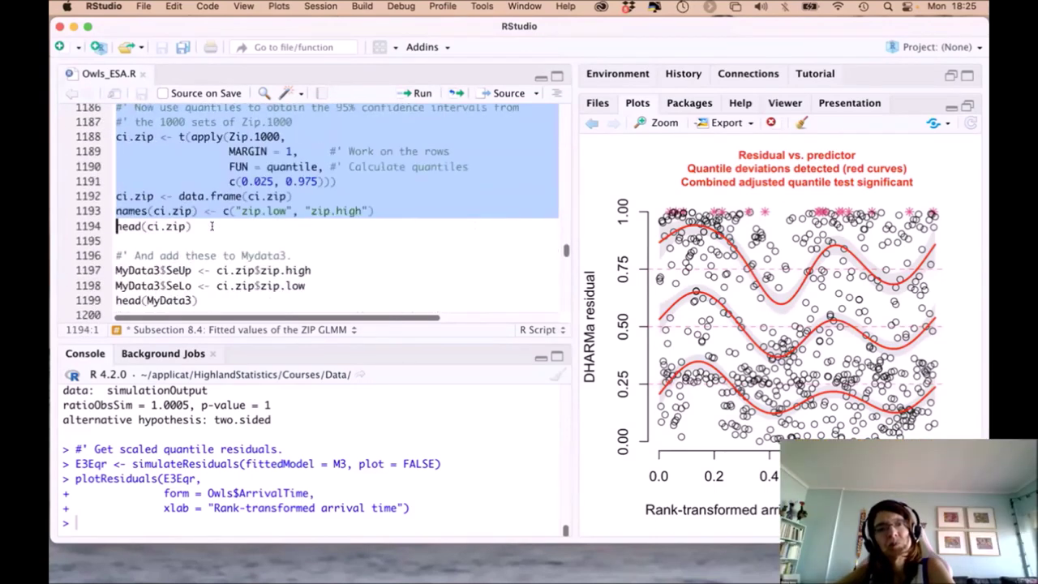
{"action": "key", "text": "shift+Down"}
{"action": "key", "text": "shift+Down"}
{"action": "key", "text": "shift+Down"}
{"action": "key", "text": "shift+Down"}
{"action": "key", "text": "shift+Down"}
{"action": "key", "text": "shift+Down"}
{"action": "key", "text": "shift+Down"}
{"action": "key", "text": "shift+Down"}
{"action": "key", "text": "shift+Down"}
{"action": "key", "text": "shift+Down"}
{"action": "key", "text": "shift+Down"}
{"action": "key", "text": "shift+Down"}
{"action": "key", "text": "shift+Down"}
{"action": "key", "text": "shift+Down"}
{"action": "key", "text": "shift+Down"}
{"action": "key", "text": "shift+Down"}
{"action": "key", "text": "shift+Down"}
{"action": "key", "text": "shift+Down"}
{"action": "key", "text": "shift+Down"}
{"action": "key", "text": "shift+Down"}
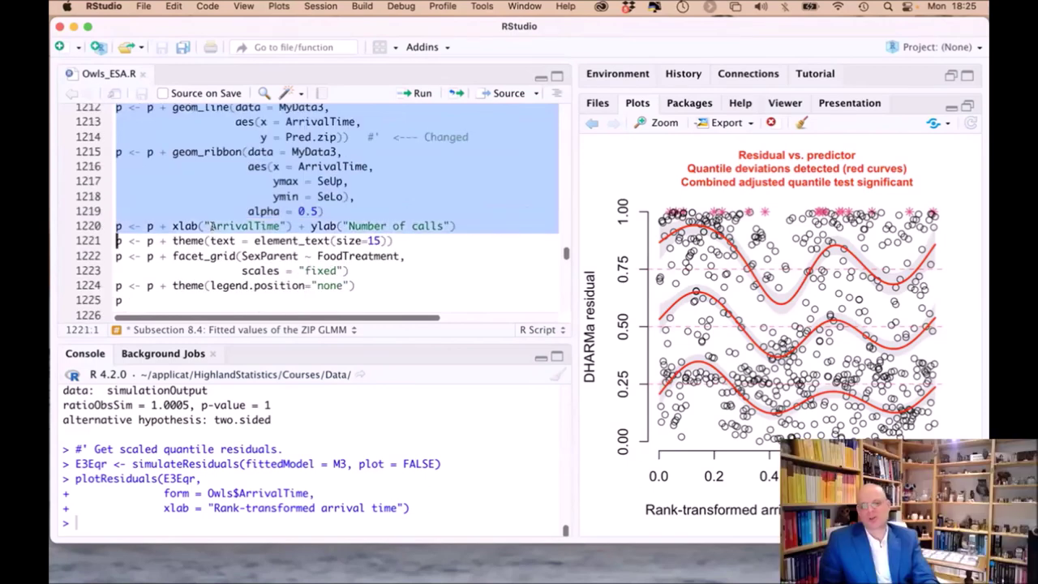
{"action": "key", "text": "shift+Down"}
{"action": "key", "text": "shift+Down"}
{"action": "key", "text": "shift+Down"}
{"action": "key", "text": "shift+Down"}
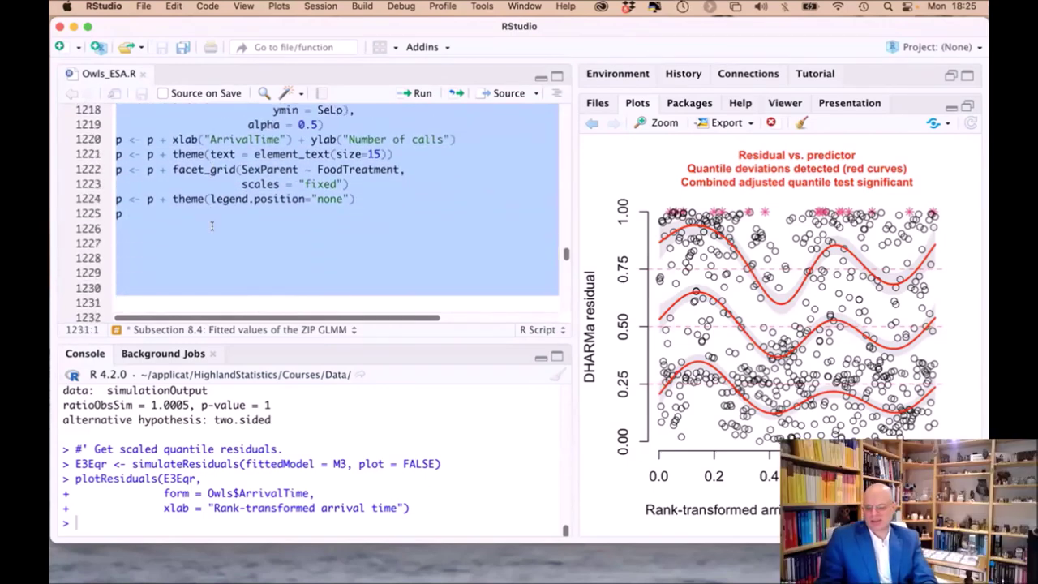
{"action": "key", "text": "super+Return"}
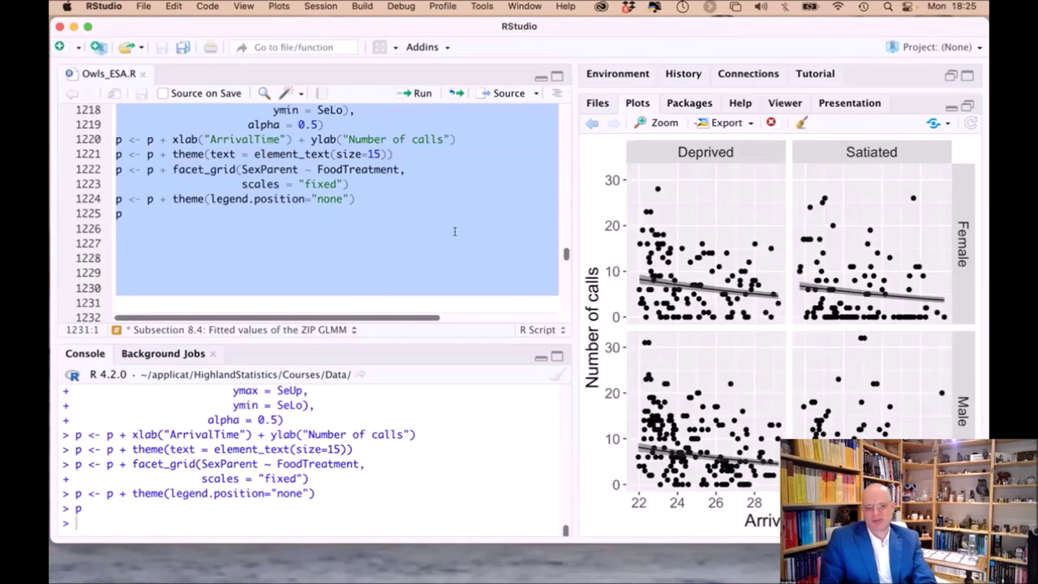
- Run the Subsection 8.5 code that draws the 3D graph with ZIP density curves for the Female and Deprived combination
{"action": "scroll", "coordinate": [455, 232], "scroll_direction": "down", "scroll_amount": 5}
{"action": "left_click", "coordinate": [397, 177]}
{"action": "key", "text": "Up"}
{"action": "key", "text": "shift+Down"}
{"action": "key", "text": "shift+Down"}
{"action": "key", "text": "shift+Down"}
{"action": "key", "text": "shift+Down"}
{"action": "key", "text": "shift+Down"}
{"action": "key", "text": "shift+Down"}
{"action": "key", "text": "shift+Down"}
{"action": "key", "text": "shift+Down"}
{"action": "key", "text": "shift+Down"}
{"action": "key", "text": "shift+Down"}
{"action": "key", "text": "shift+Down"}
{"action": "key", "text": "shift+Down"}
{"action": "key", "text": "shift+Down"}
{"action": "key", "text": "shift+Down"}
{"action": "key", "text": "shift+Down"}
{"action": "key", "text": "shift+Down"}
{"action": "key", "text": "shift+Down"}
{"action": "key", "text": "shift+Down"}
{"action": "key", "text": "shift+Down"}
{"action": "key", "text": "shift+Down"}
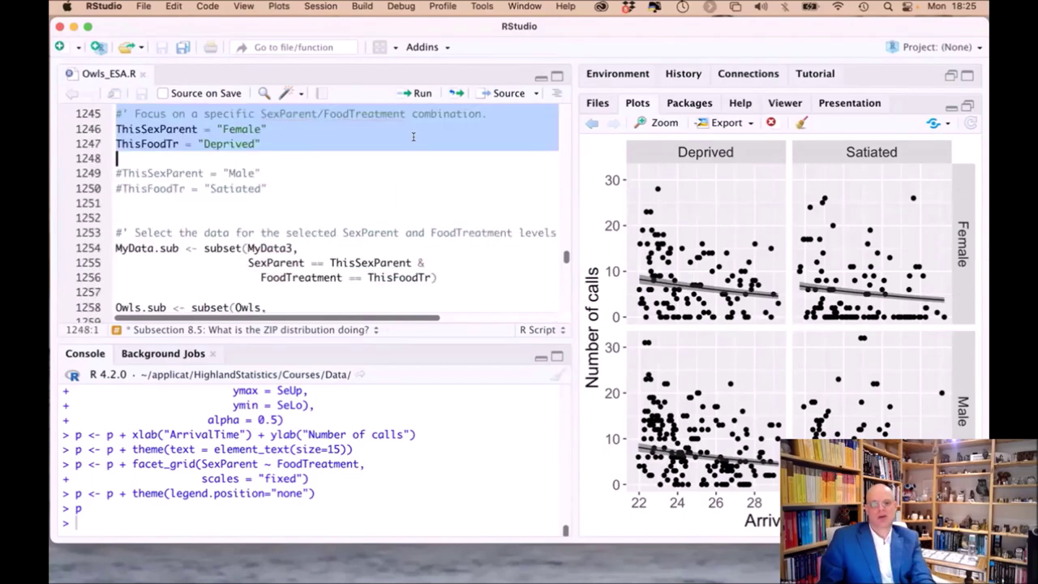
{"action": "key", "text": "shift+Down"}
{"action": "key", "text": "shift+Down"}
{"action": "key", "text": "shift+Down"}
{"action": "key", "text": "shift+Down"}
{"action": "key", "text": "shift+Down"}
{"action": "key", "text": "shift+Down"}
{"action": "key", "text": "shift+Down"}
{"action": "key", "text": "shift+Down"}
{"action": "key", "text": "shift+Down"}
{"action": "key", "text": "shift+Down"}
{"action": "key", "text": "shift+Down"}
{"action": "key", "text": "shift+Down"}
{"action": "key", "text": "shift+Down"}
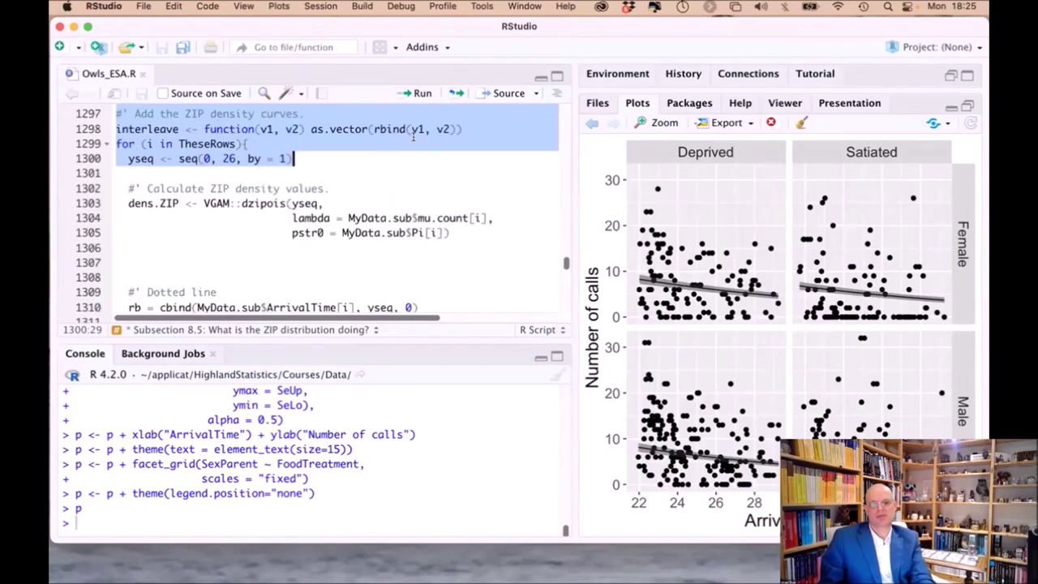
{"action": "key", "text": "shift+Down"}
{"action": "key", "text": "shift+Down"}
{"action": "key", "text": "shift+Down"}
{"action": "key", "text": "shift+Down"}
{"action": "key", "text": "shift+Down"}
{"action": "key", "text": "shift+Down"}
{"action": "key", "text": "shift+Down"}
{"action": "key", "text": "shift+Down"}
{"action": "key", "text": "shift+Down"}
{"action": "key", "text": "shift+Down"}
{"action": "key", "text": "shift+Down"}
{"action": "key", "text": "shift+Down"}
{"action": "key", "text": "shift+Down"}
{"action": "key", "text": "shift+Down"}
{"action": "key", "text": "shift+Down"}
{"action": "key", "text": "shift+Down"}
{"action": "key", "text": "shift+Down"}
{"action": "key", "text": "shift+Down"}
{"action": "key", "text": "shift+Down"}
{"action": "key", "text": "shift+Down"}
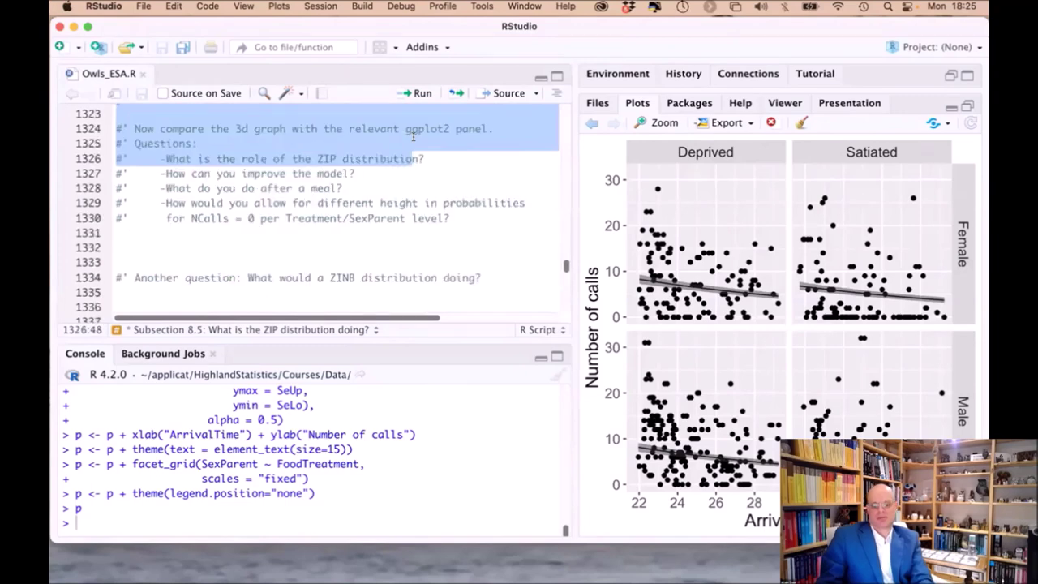
{"action": "key", "text": "super+Return"}
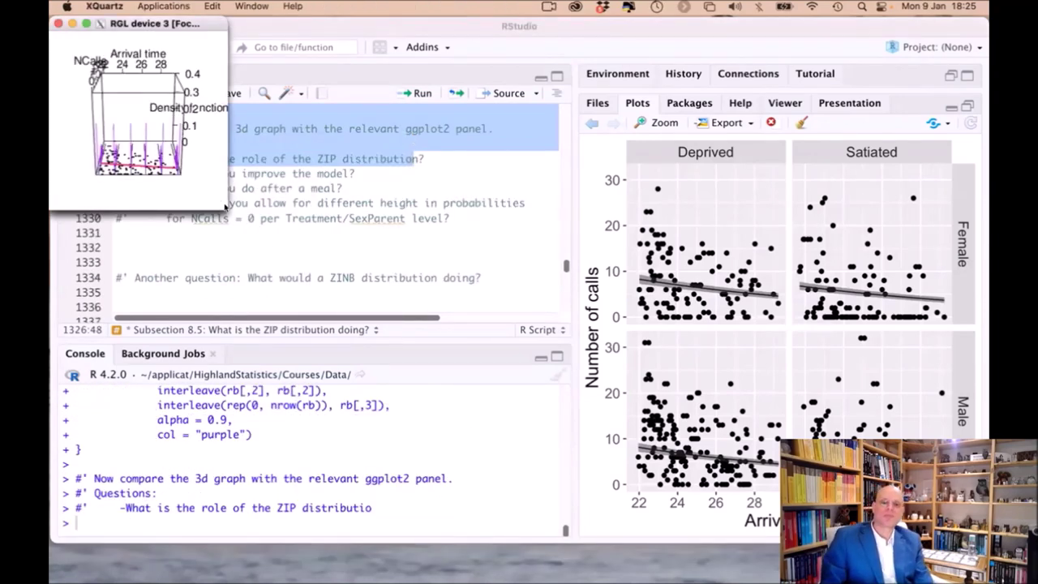
- Try to enlarge the RGL window containing the 3D graph of the ZIP density curves
{"action": "left_click_drag", "start_coordinate": [226, 207], "coordinate": [626, 496]}
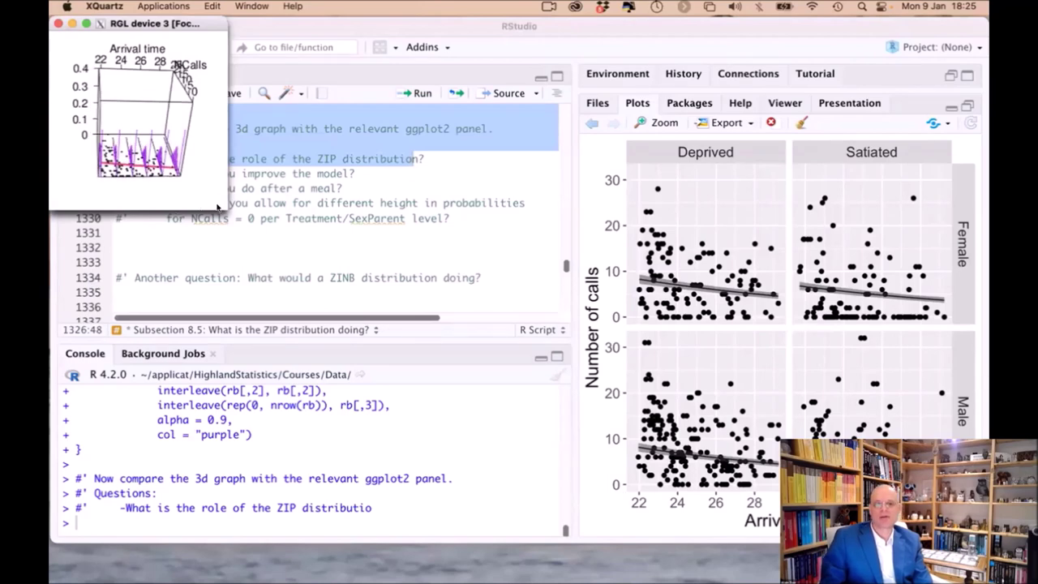